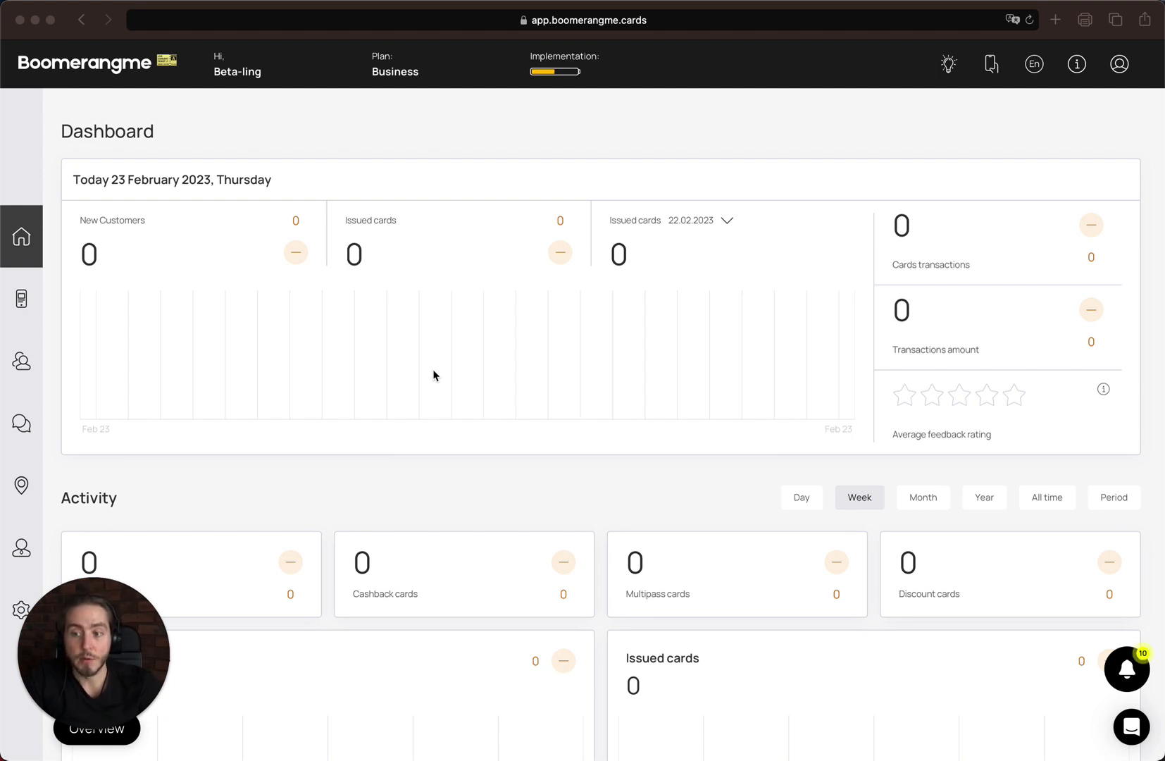
# - From the cards section, start a card from a template and scroll the gallery to the Coffee Shop design
pyautogui.click(33, 294)
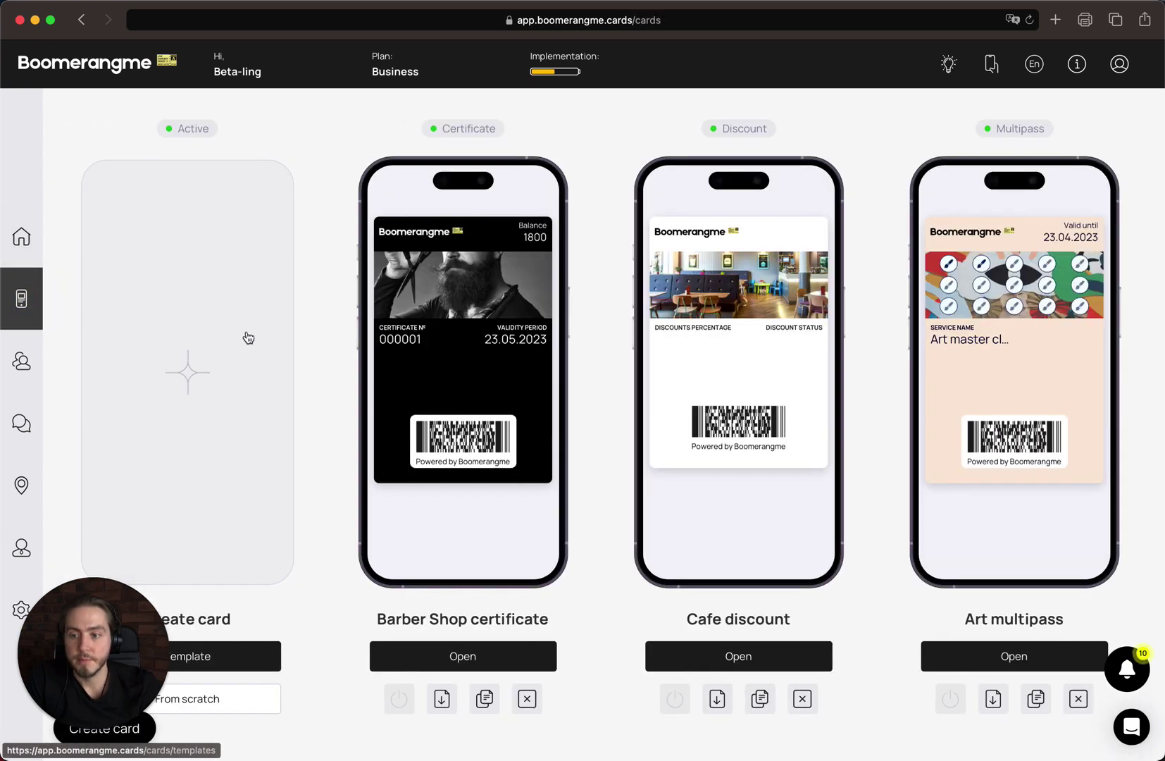
pyautogui.click(247, 332)
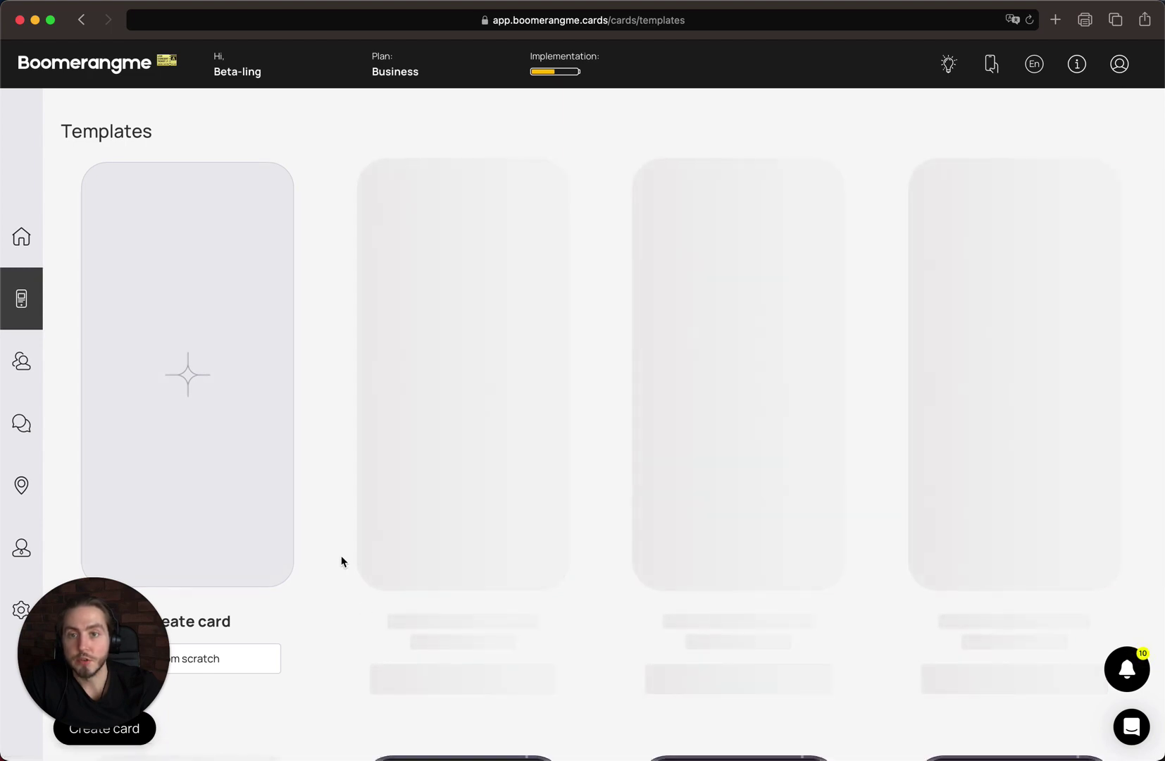
pyautogui.scroll(-5, 342, 561)
pyautogui.scroll(-10, 341, 561)
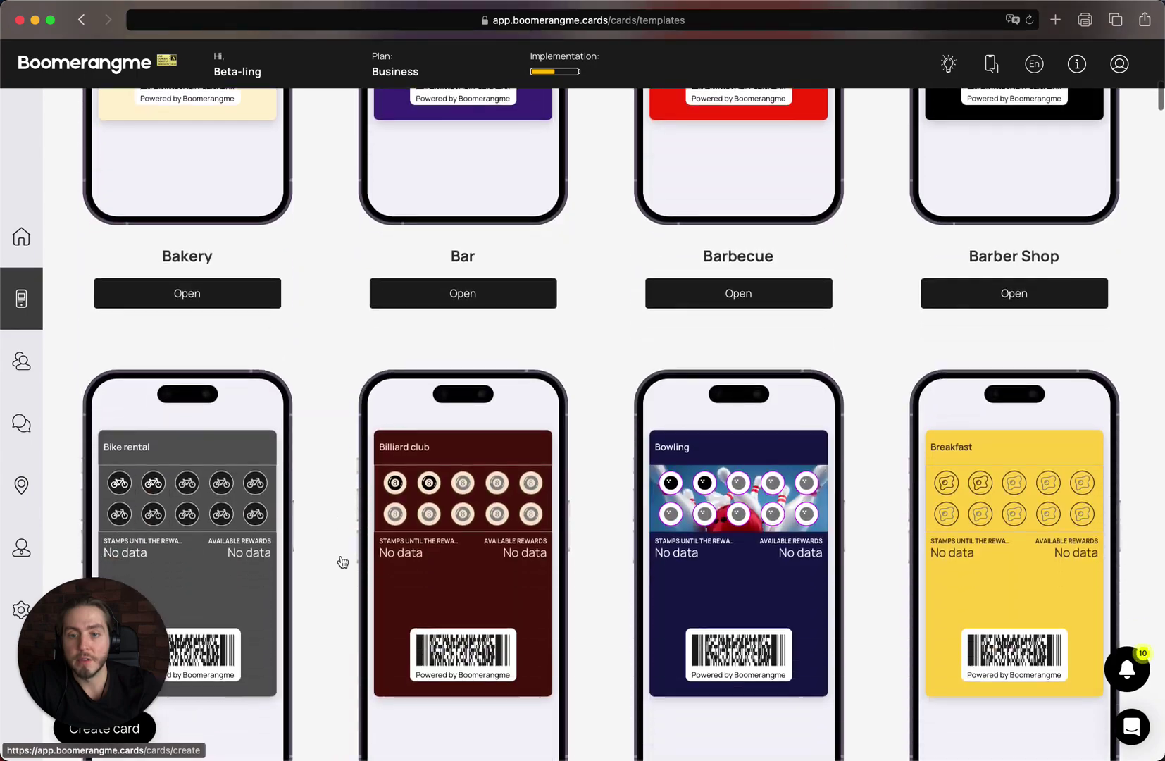
pyautogui.scroll(-5, 341, 562)
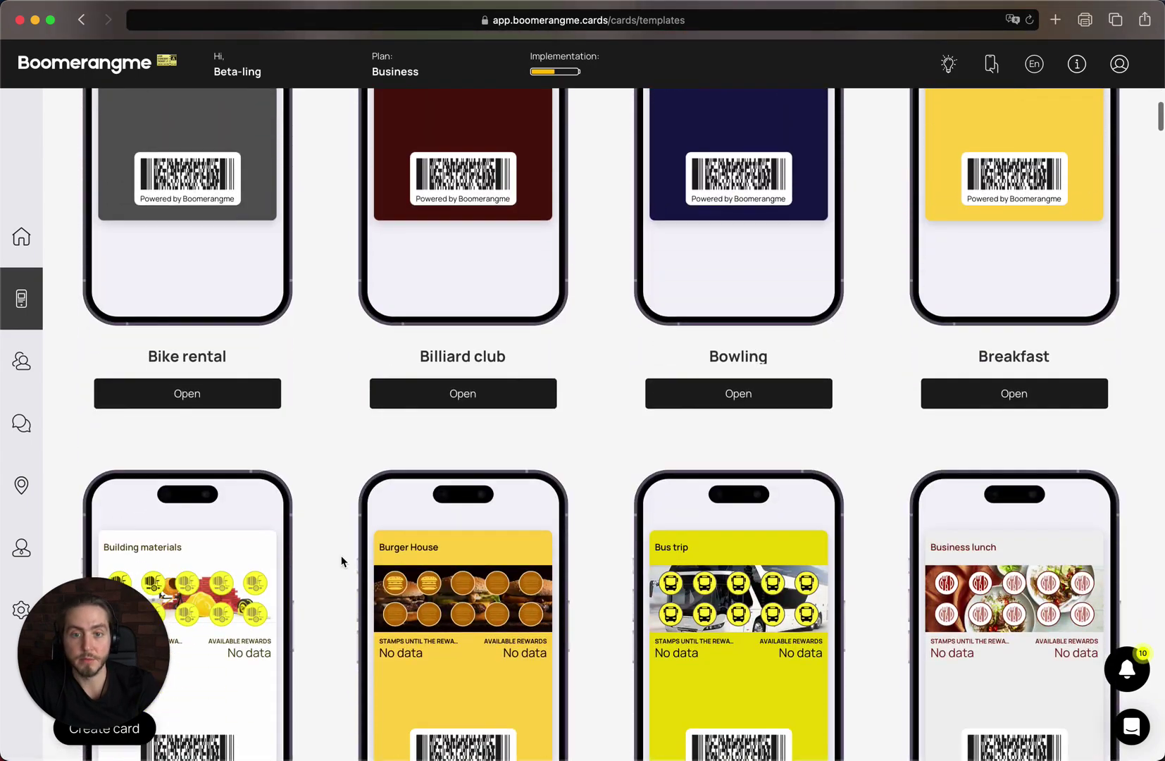
pyautogui.scroll(-12, 342, 561)
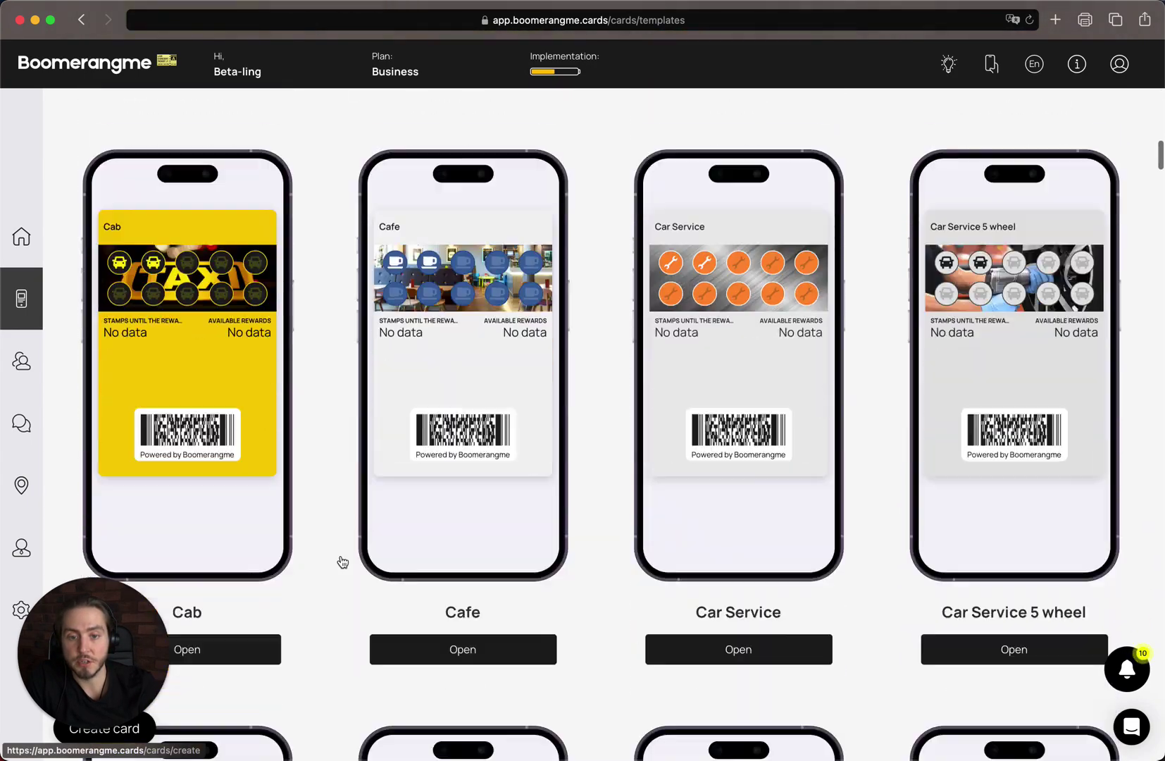
pyautogui.scroll(-2, 343, 561)
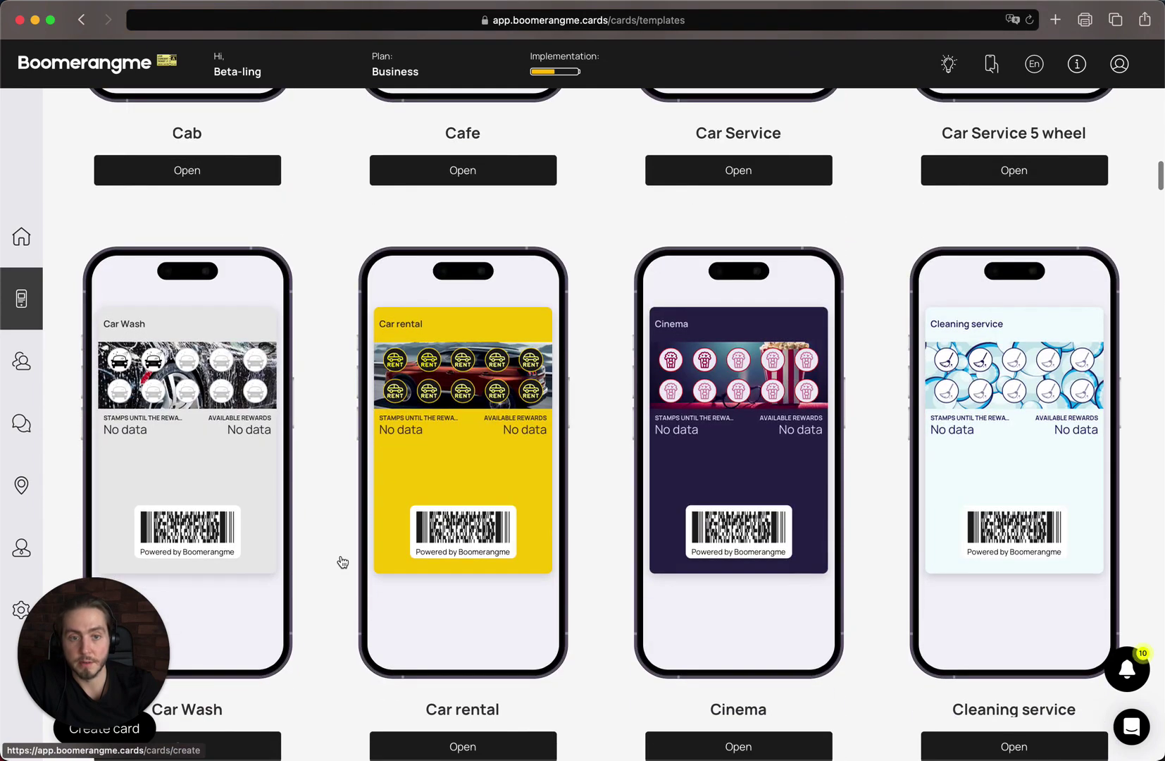
pyautogui.scroll(-2, 342, 561)
pyautogui.scroll(2, 341, 561)
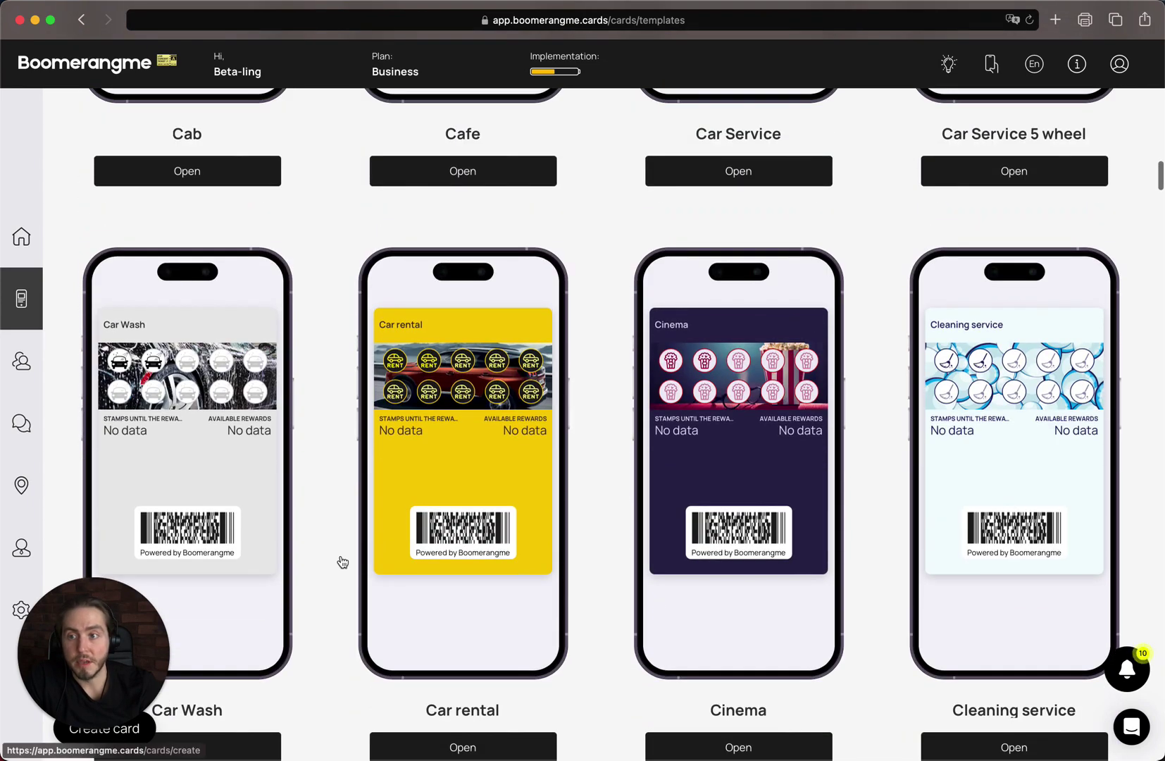
pyautogui.scroll(-8, 342, 561)
pyautogui.scroll(-1, 344, 562)
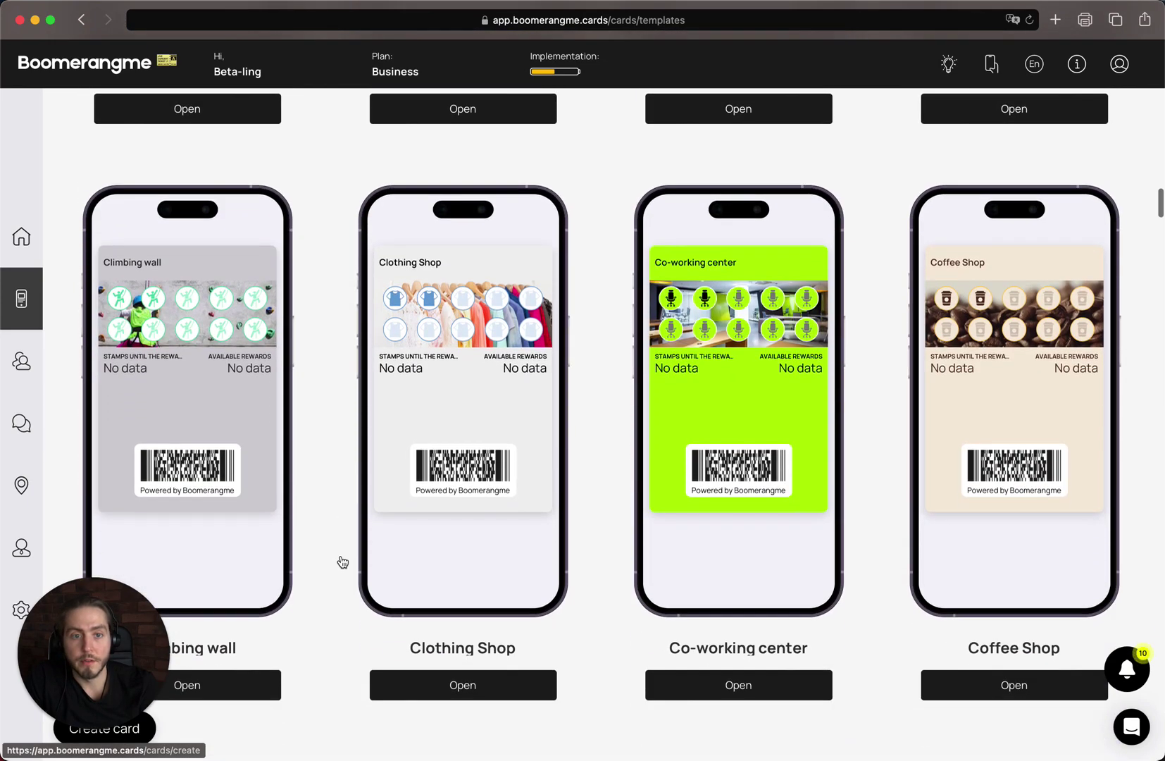
# - Open the Coffee Shop template, type 'Coupon' into the card name, and select the Coupon card type
pyautogui.click(1033, 496)
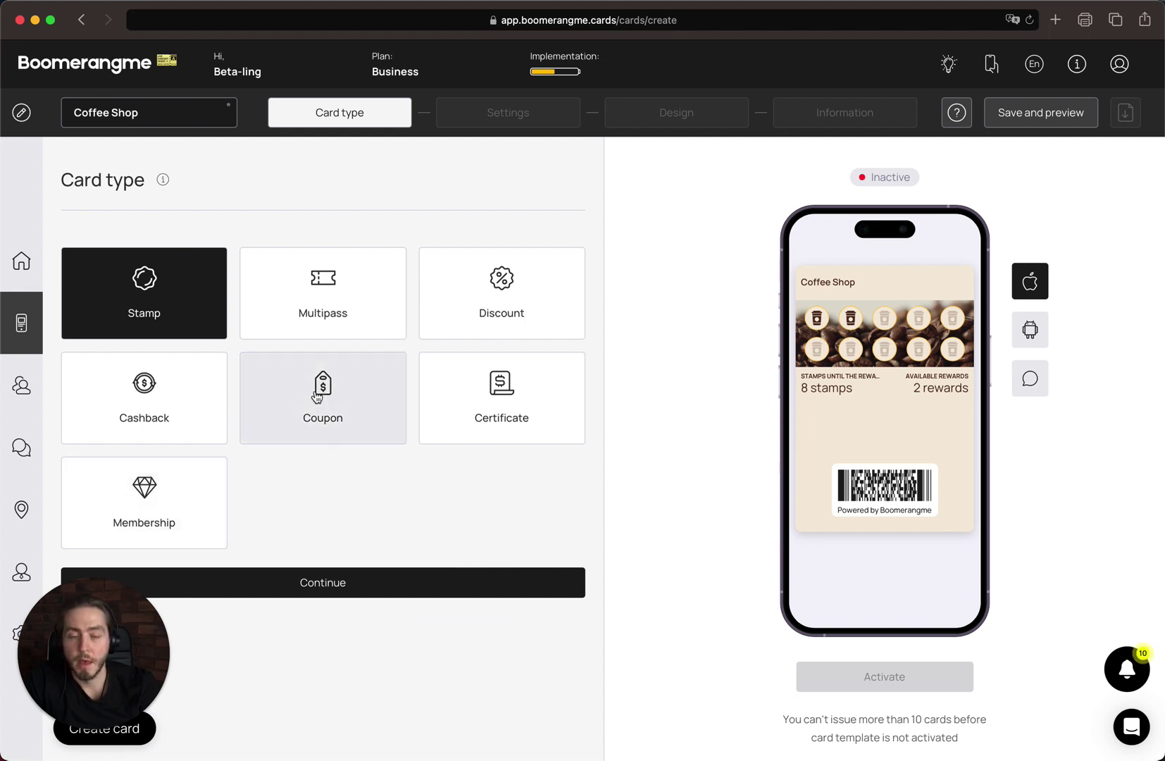
pyautogui.click(220, 115)
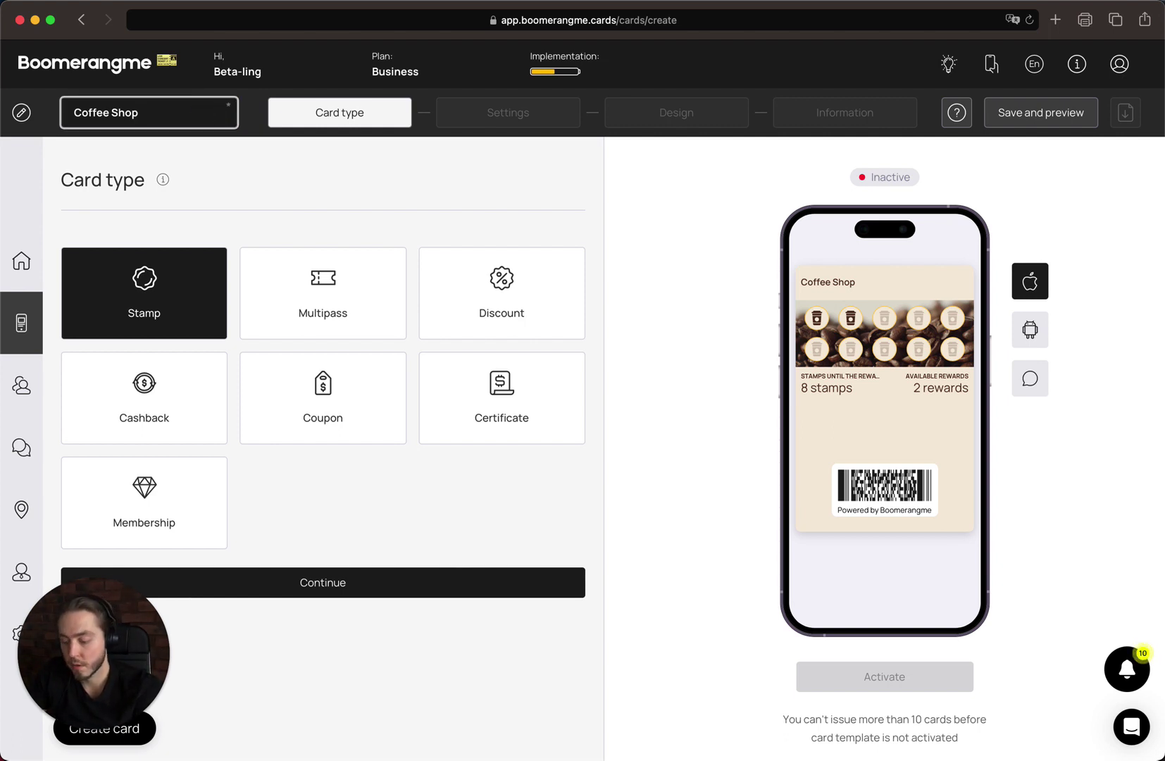
pyautogui.write('Coupon')
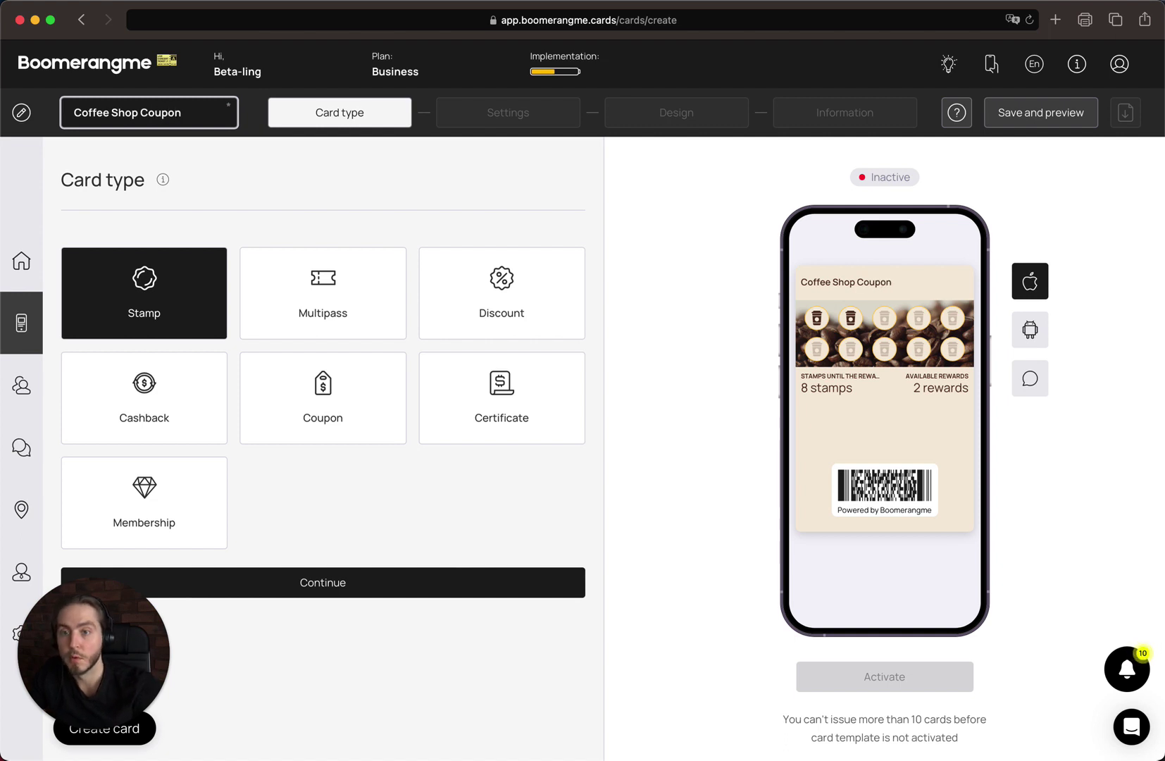
pyautogui.click(358, 406)
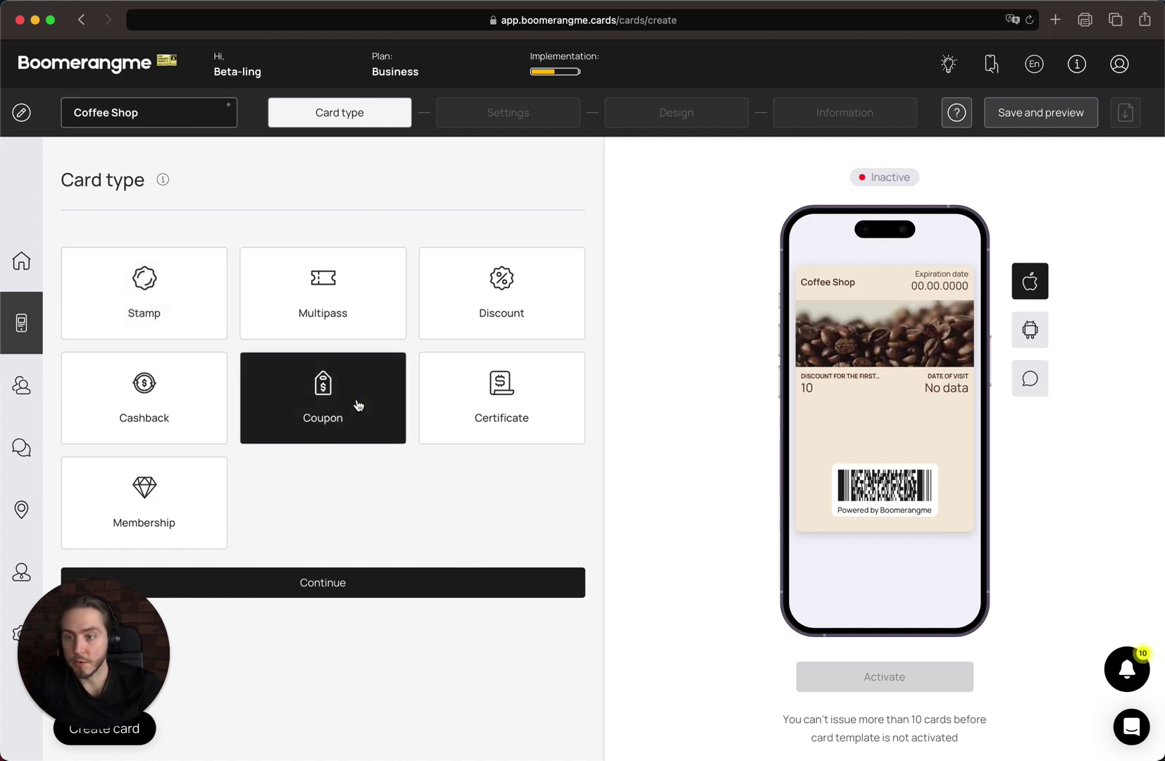
pyautogui.click(394, 596)
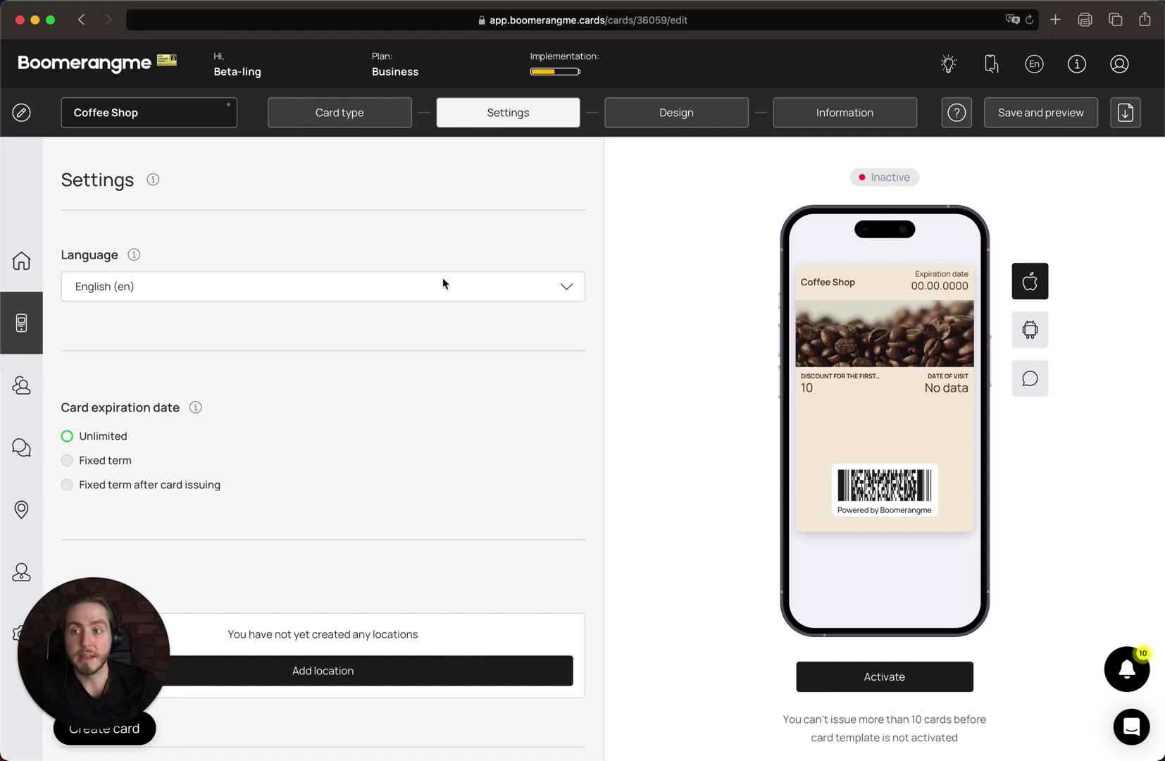
# - Set Card expiration date to 'Fixed term after card issuing' with a term of 3 Months
pyautogui.scroll(-3, 419, 387)
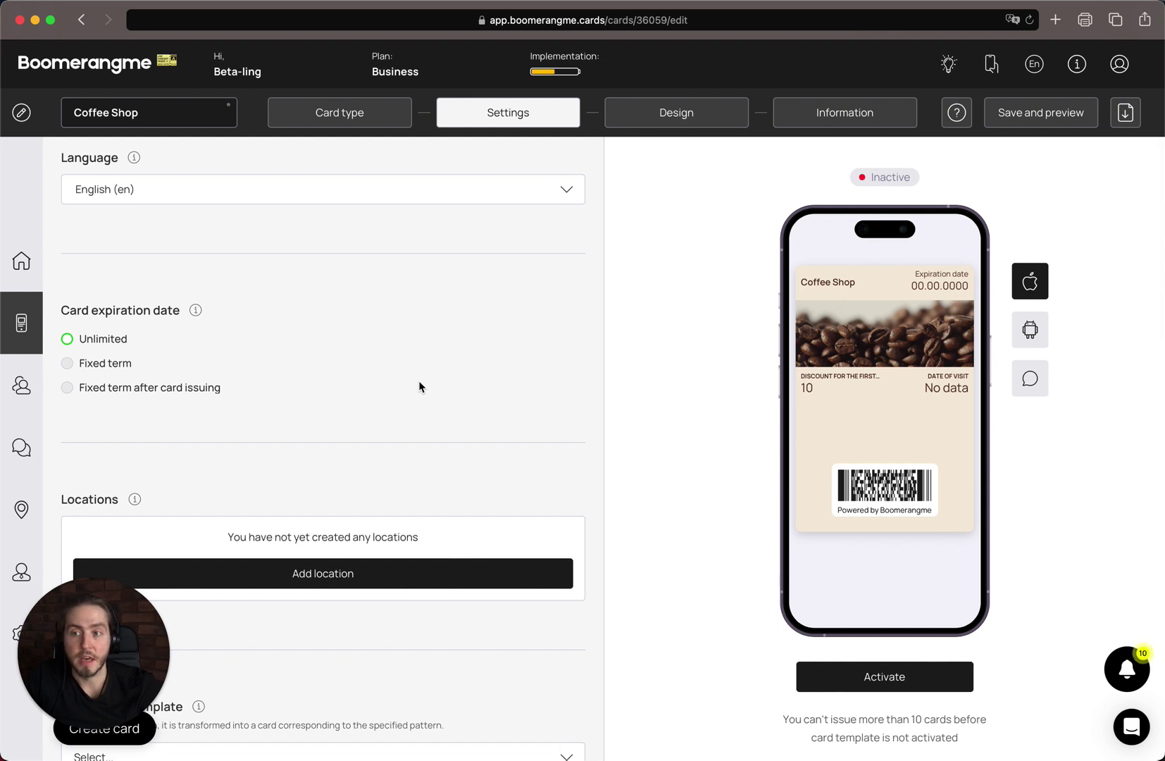
pyautogui.click(85, 364)
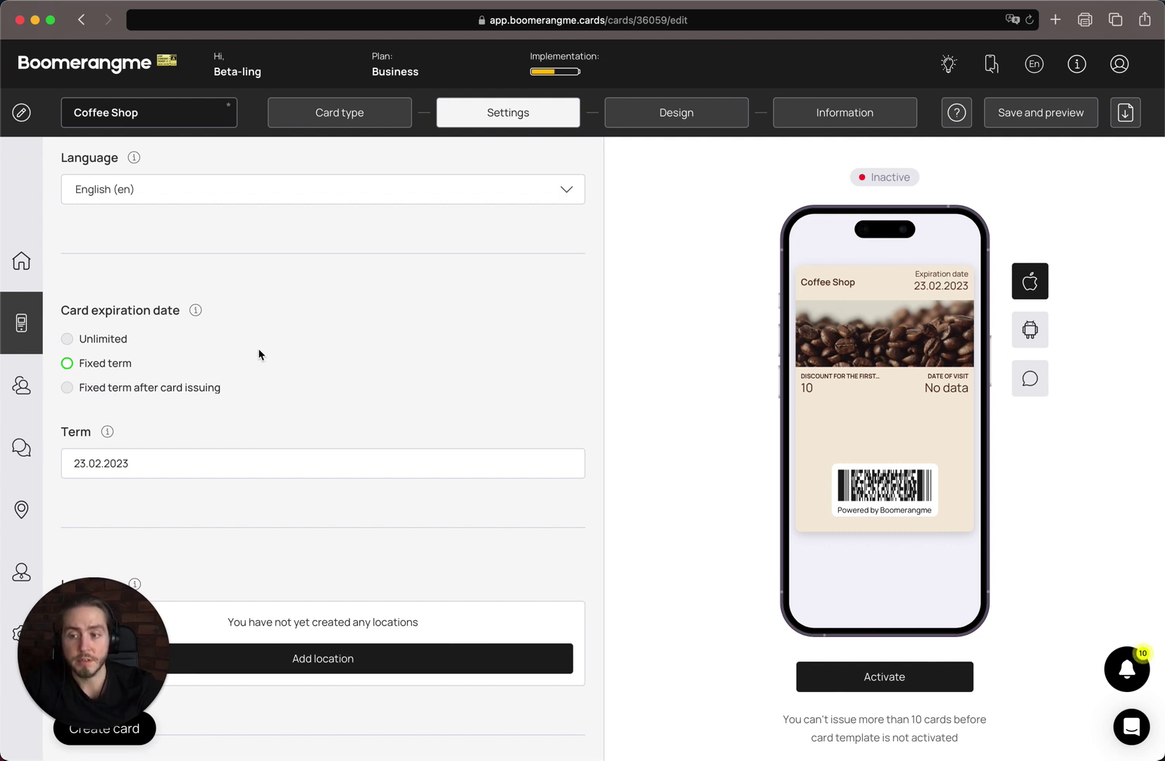
pyautogui.click(169, 389)
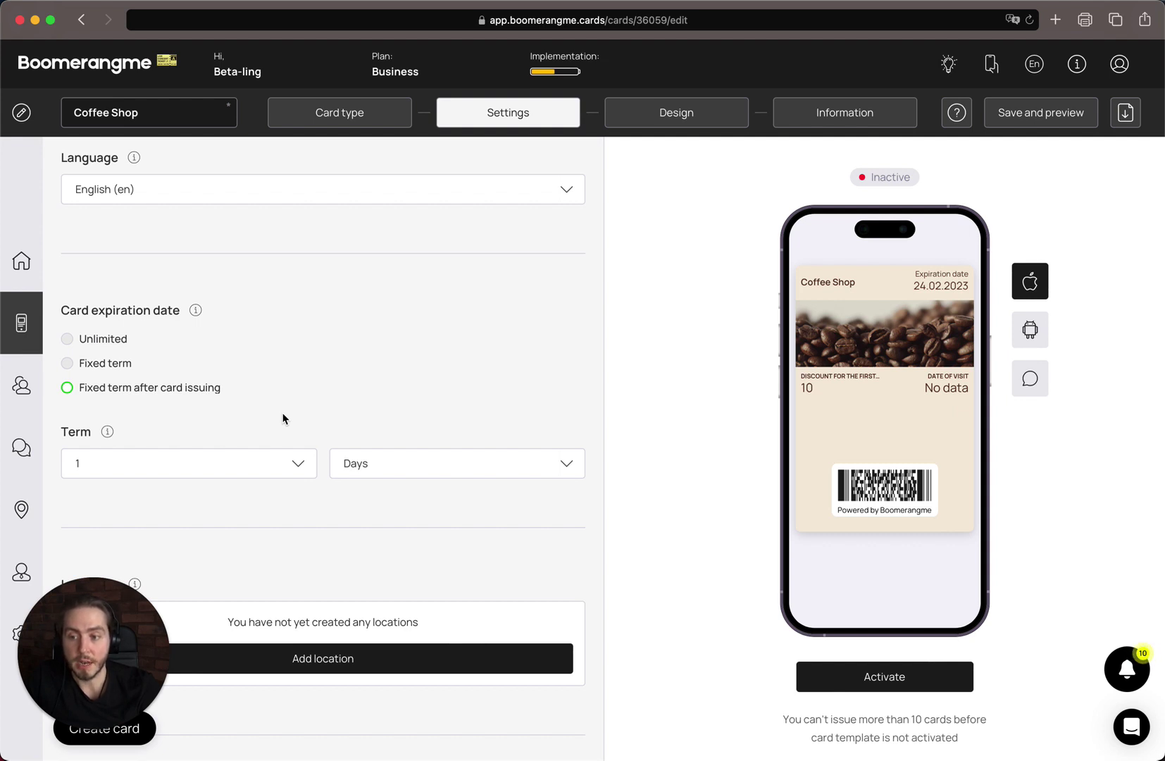
pyautogui.click(236, 459)
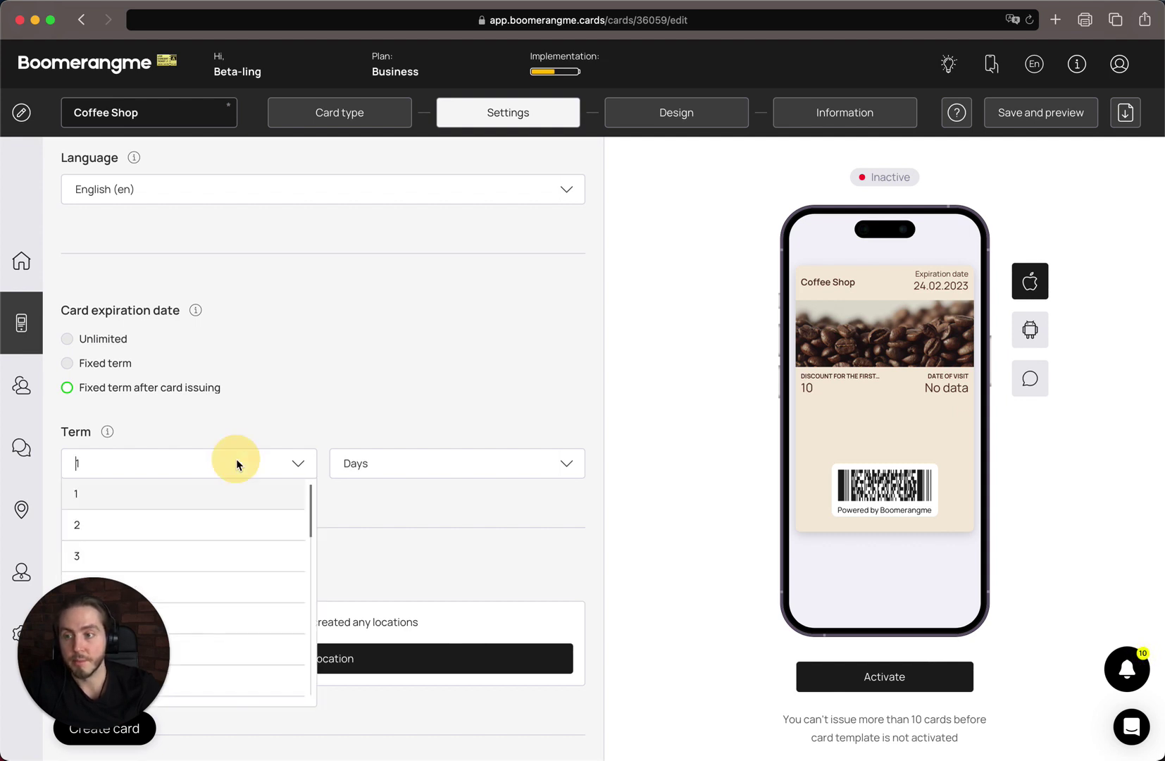
pyautogui.click(254, 550)
pyautogui.click(458, 471)
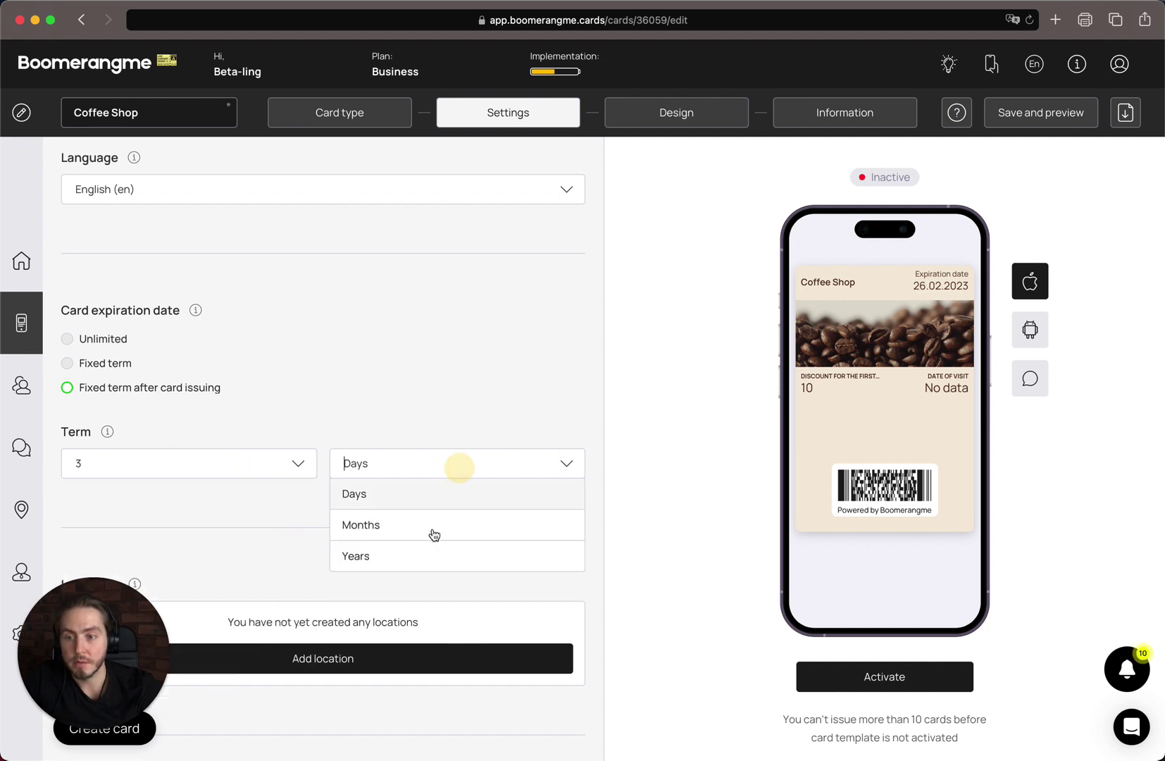
pyautogui.click(441, 526)
pyautogui.scroll(-5, 442, 526)
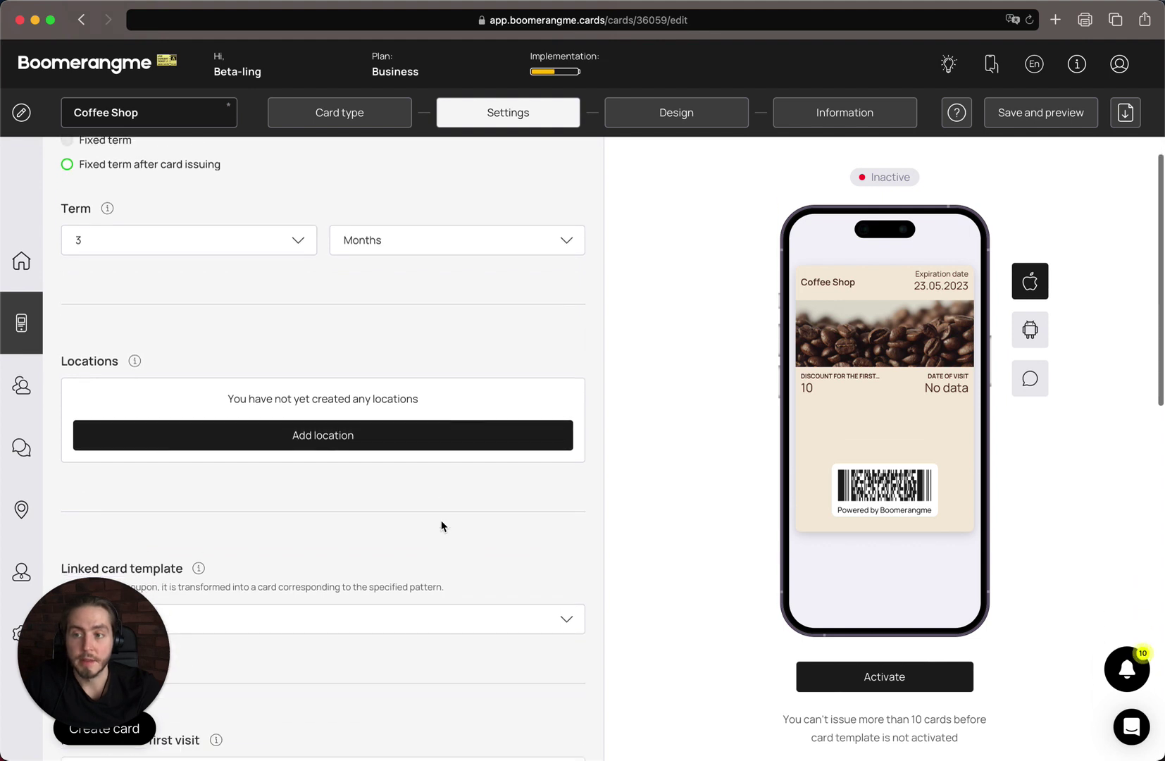
pyautogui.scroll(-2, 442, 524)
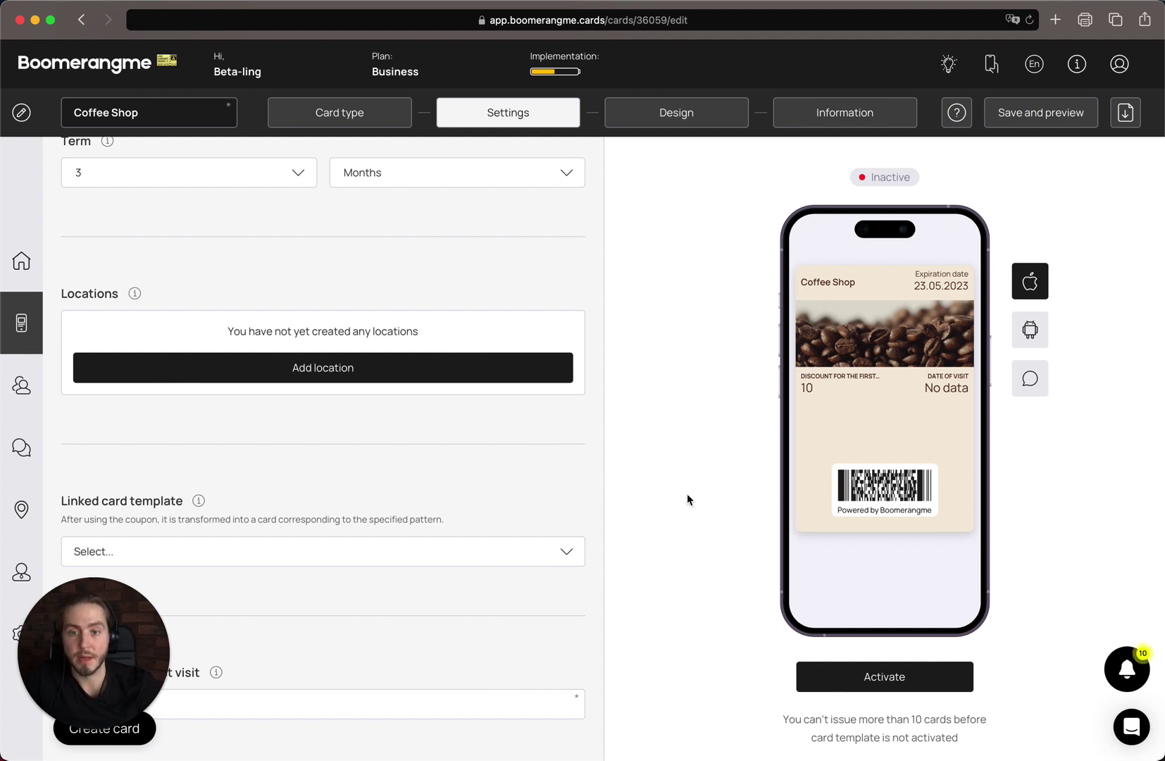
pyautogui.scroll(-1, 687, 499)
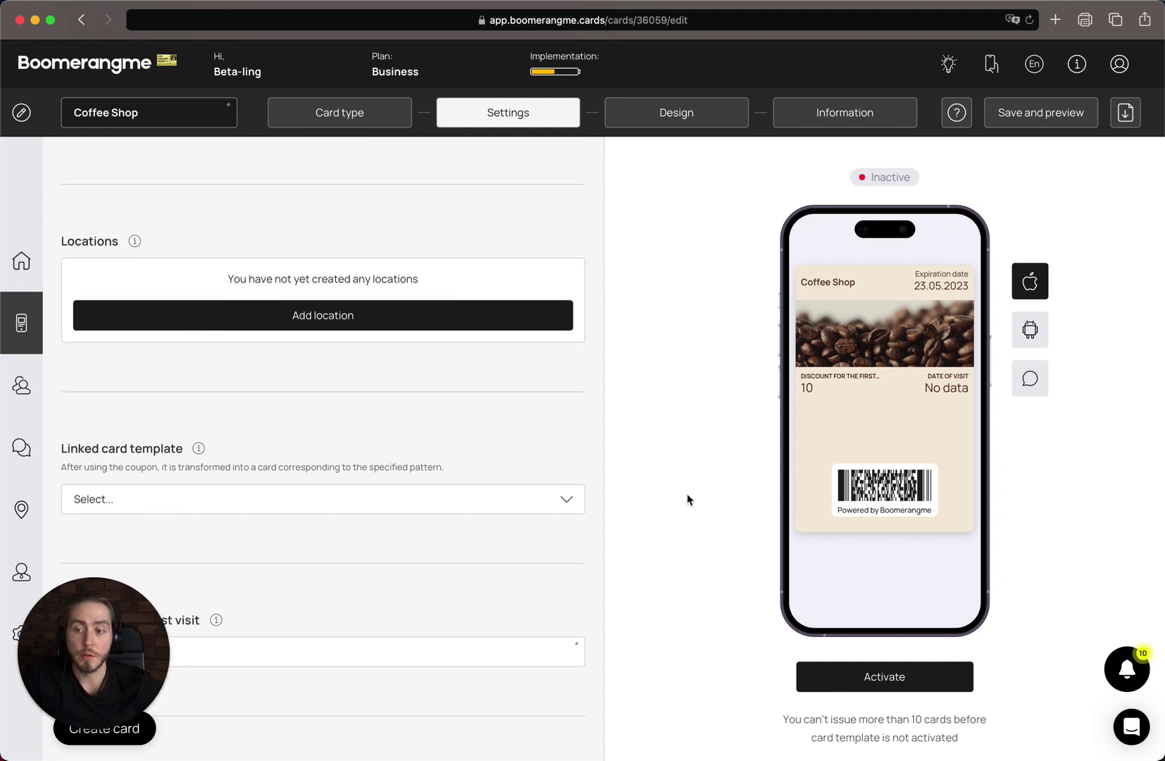
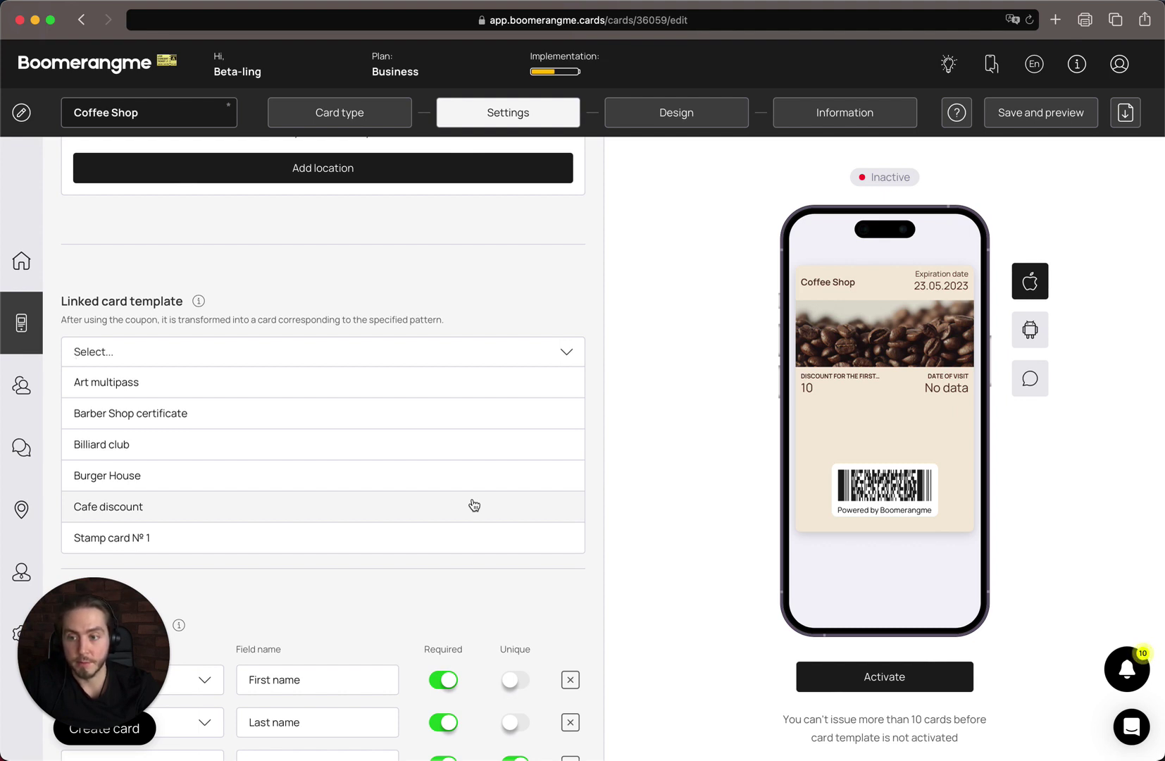
# - Link the coupon to the Stamp card № 1 template
pyautogui.click(413, 532)
pyautogui.scroll(2, 254, 437)
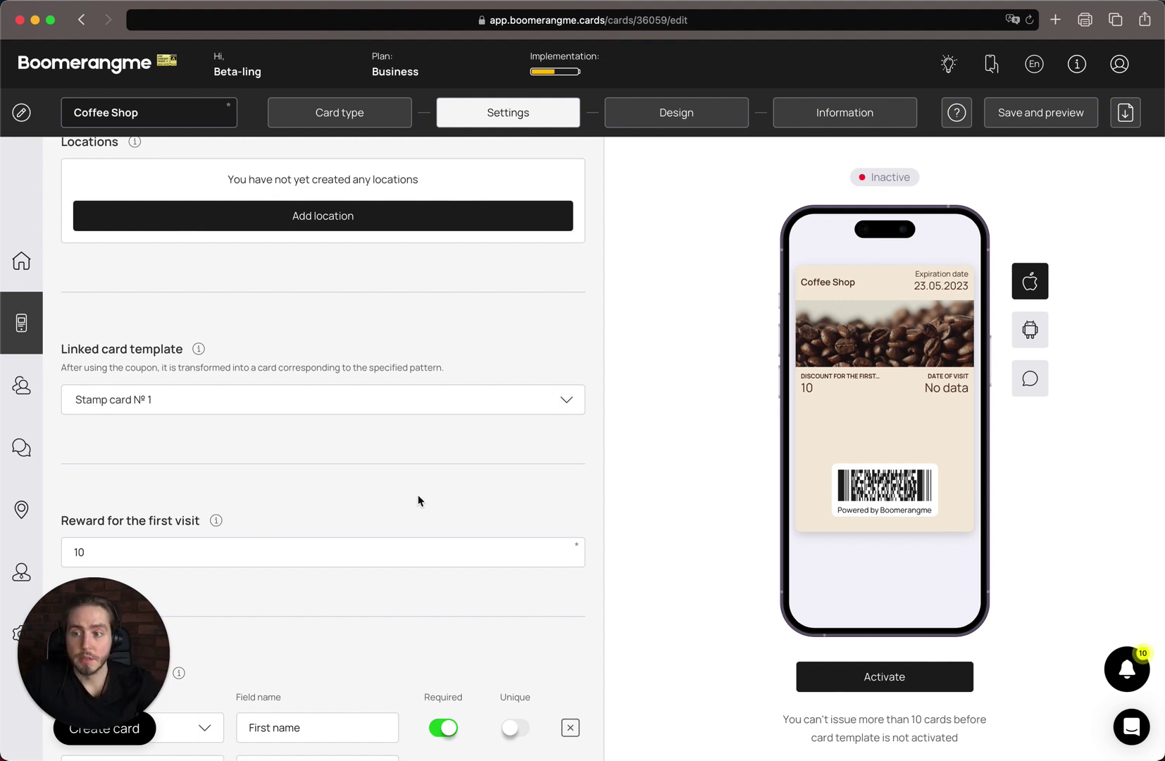
pyautogui.scroll(-3, 418, 494)
# - Change the first-visit reward from 10 to 'Free coffee'
pyautogui.moveTo(73, 396); pyautogui.dragTo(201, 397)
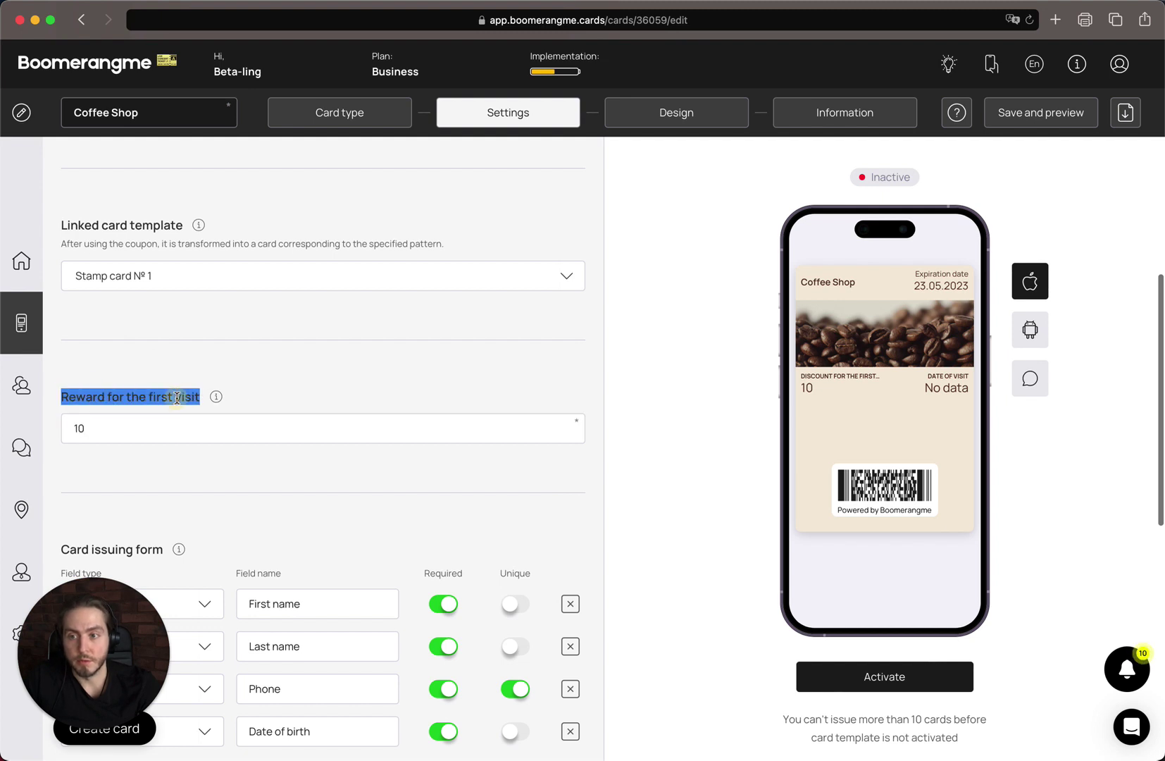
pyautogui.click(147, 443)
pyautogui.click(158, 452)
pyautogui.click(164, 430)
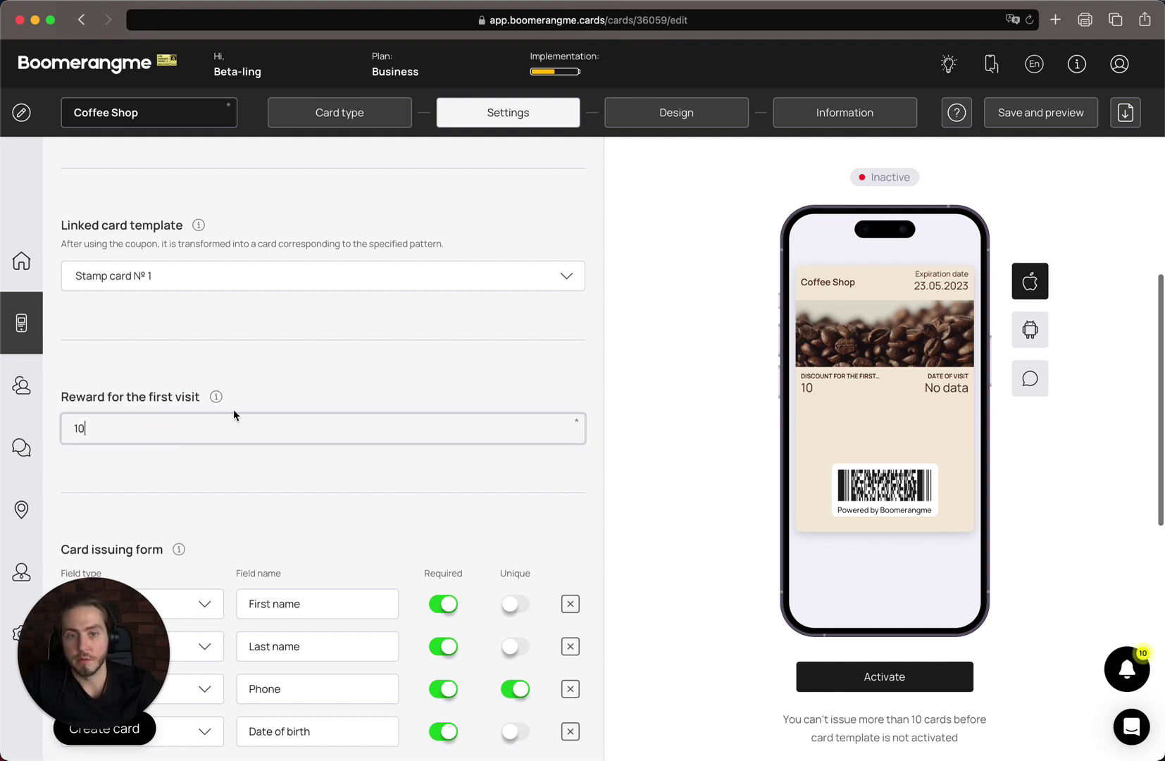
pyautogui.scroll(-1, 216, 412)
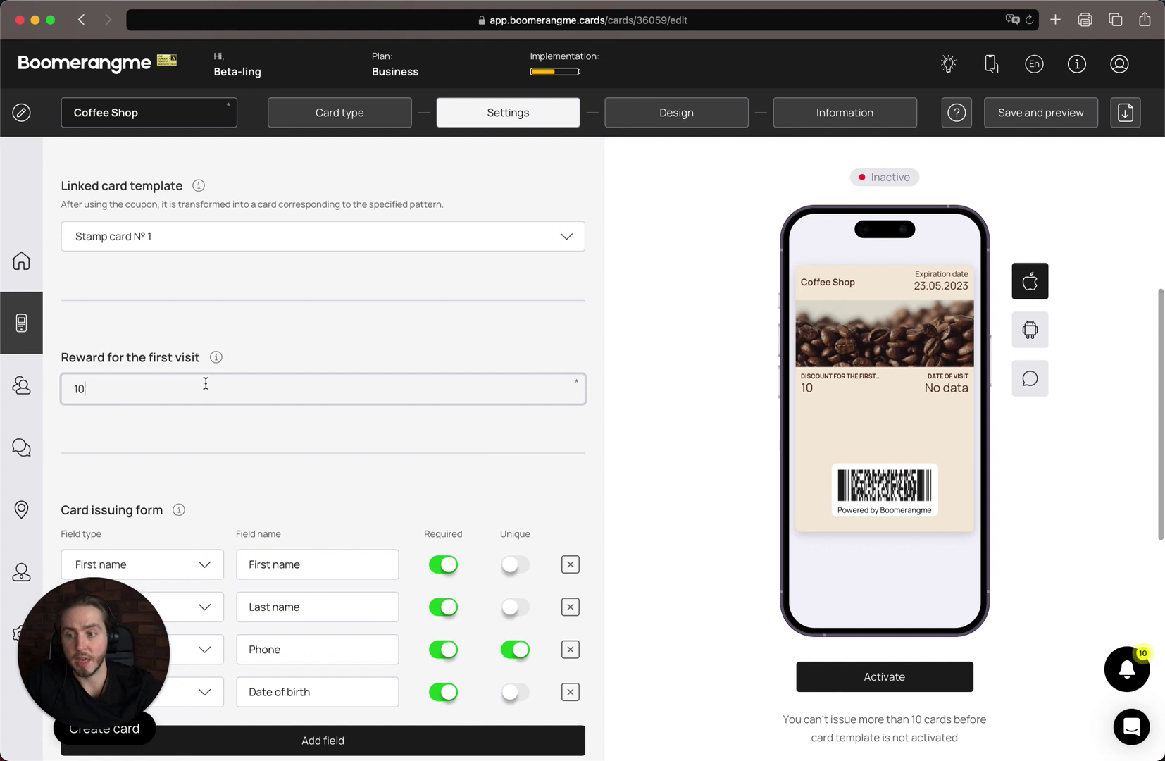
pyautogui.doubleClick(206, 383)
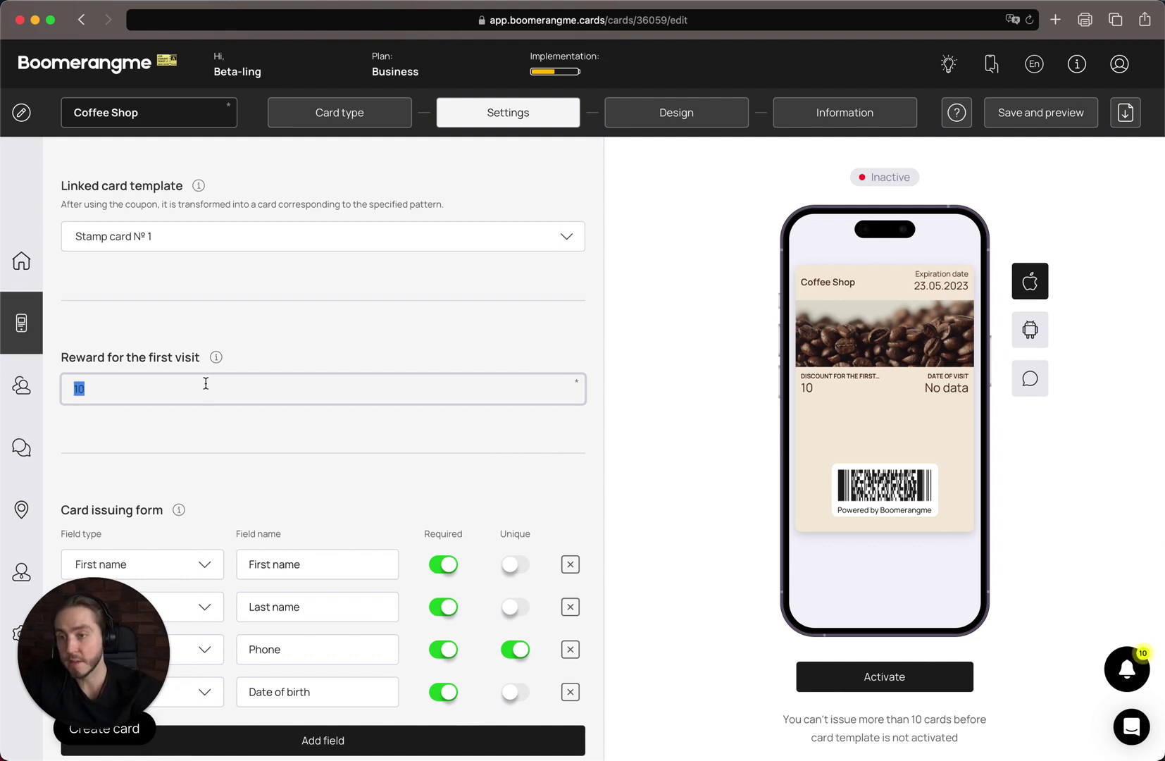
pyautogui.write('Free')
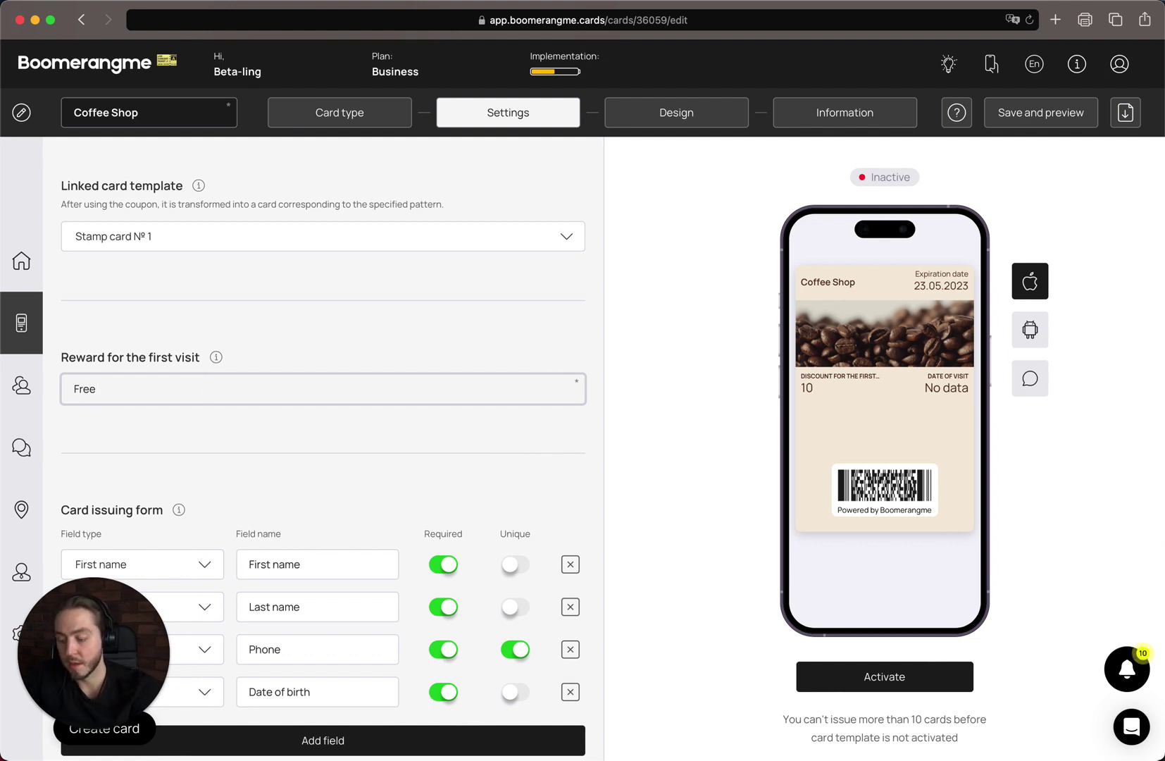
pyautogui.write(' coffee')
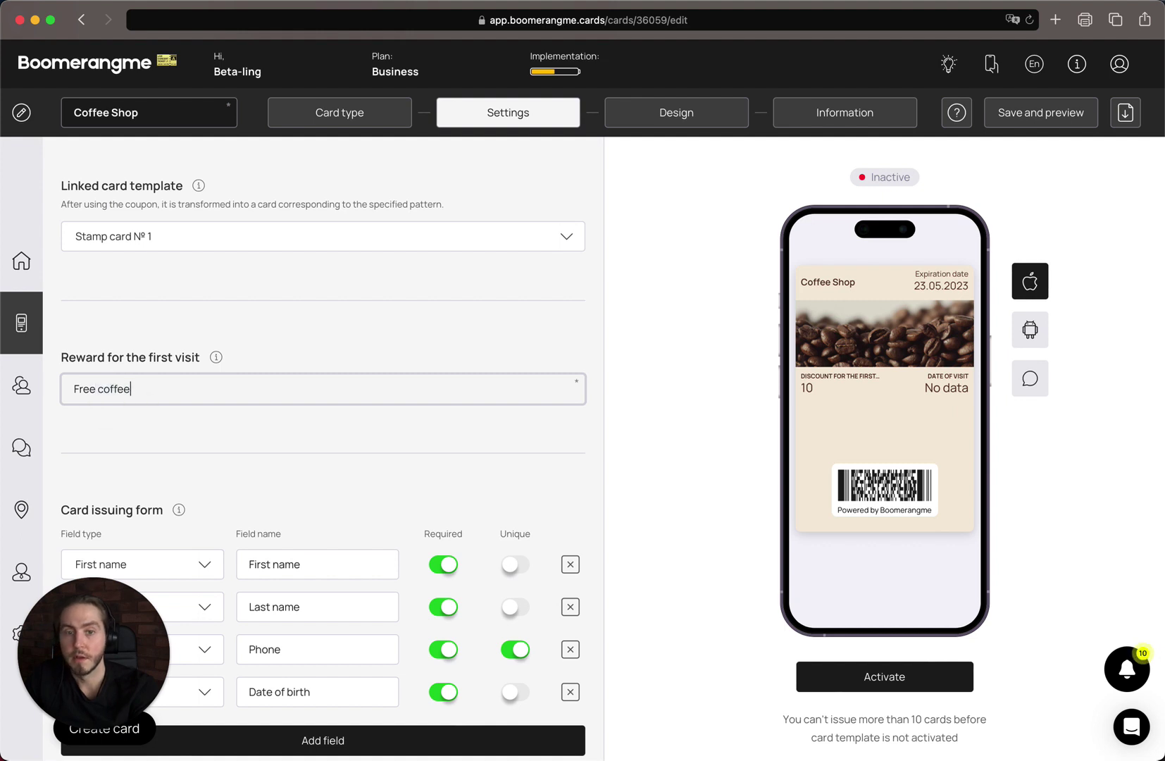
pyautogui.click(344, 465)
pyautogui.scroll(-3, 344, 465)
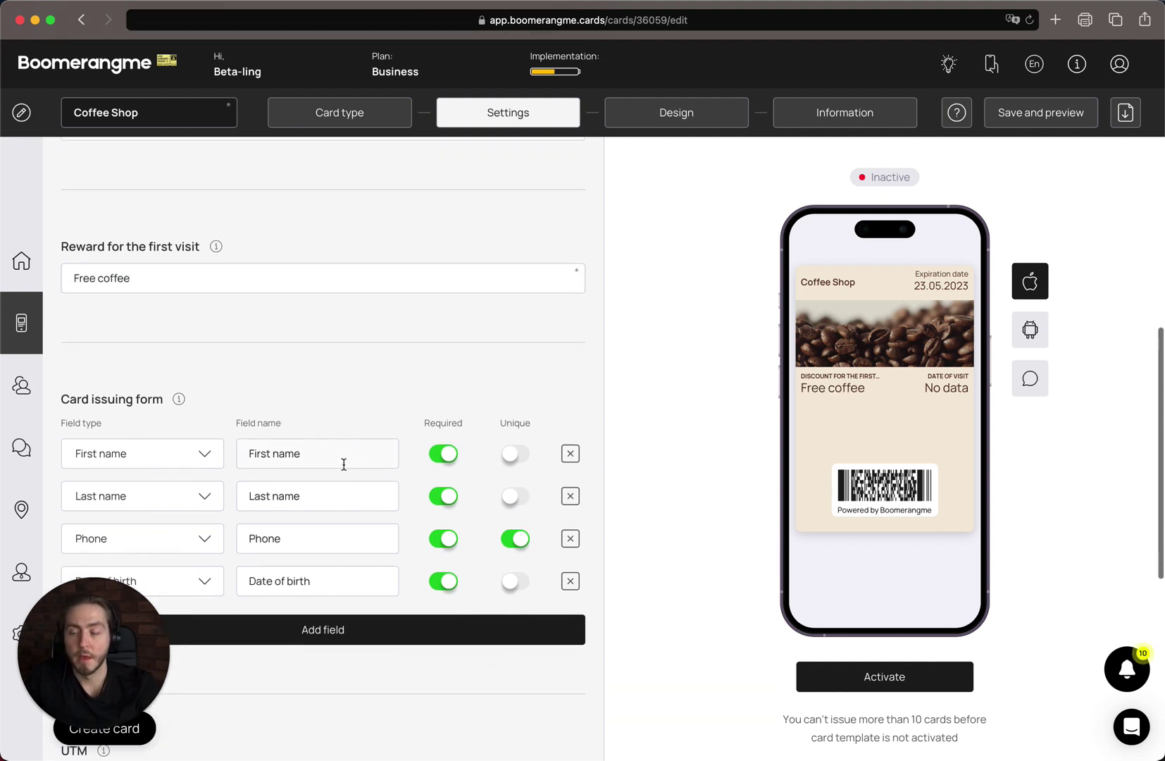
# - Remove the Date of birth field and add an Email field to the issuing form
pyautogui.scroll(-2, 344, 465)
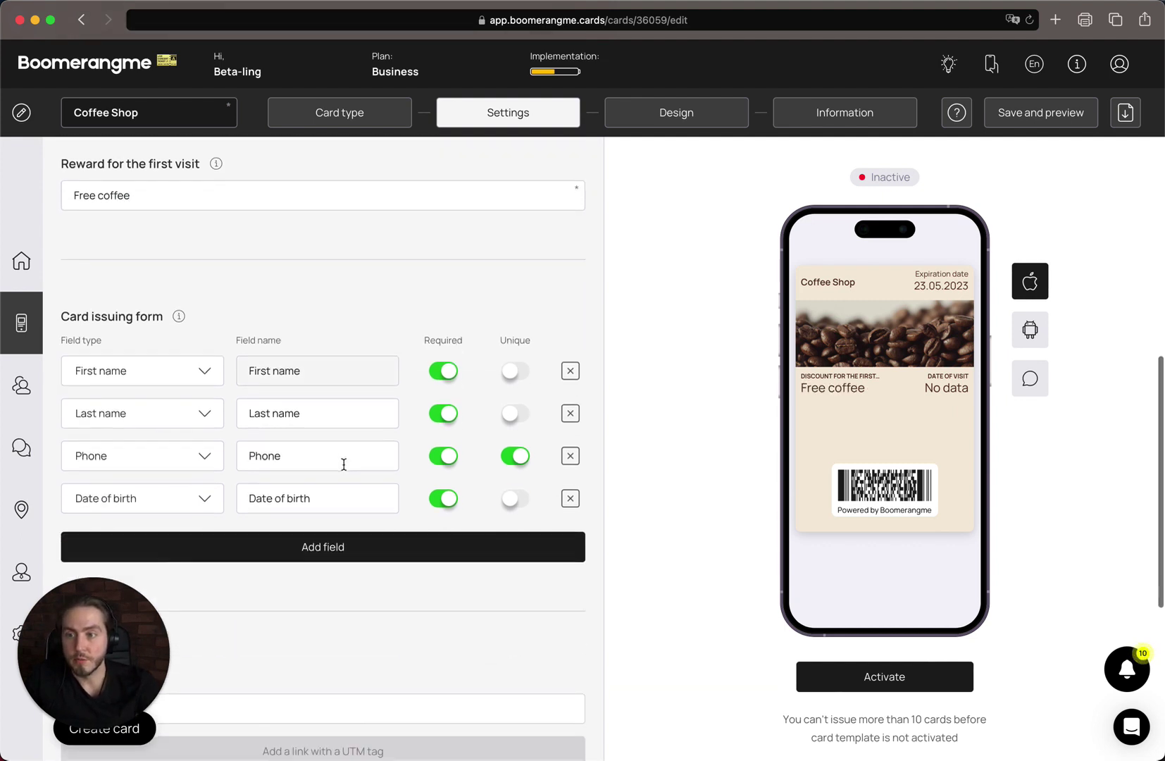
pyautogui.scroll(-1, 353, 647)
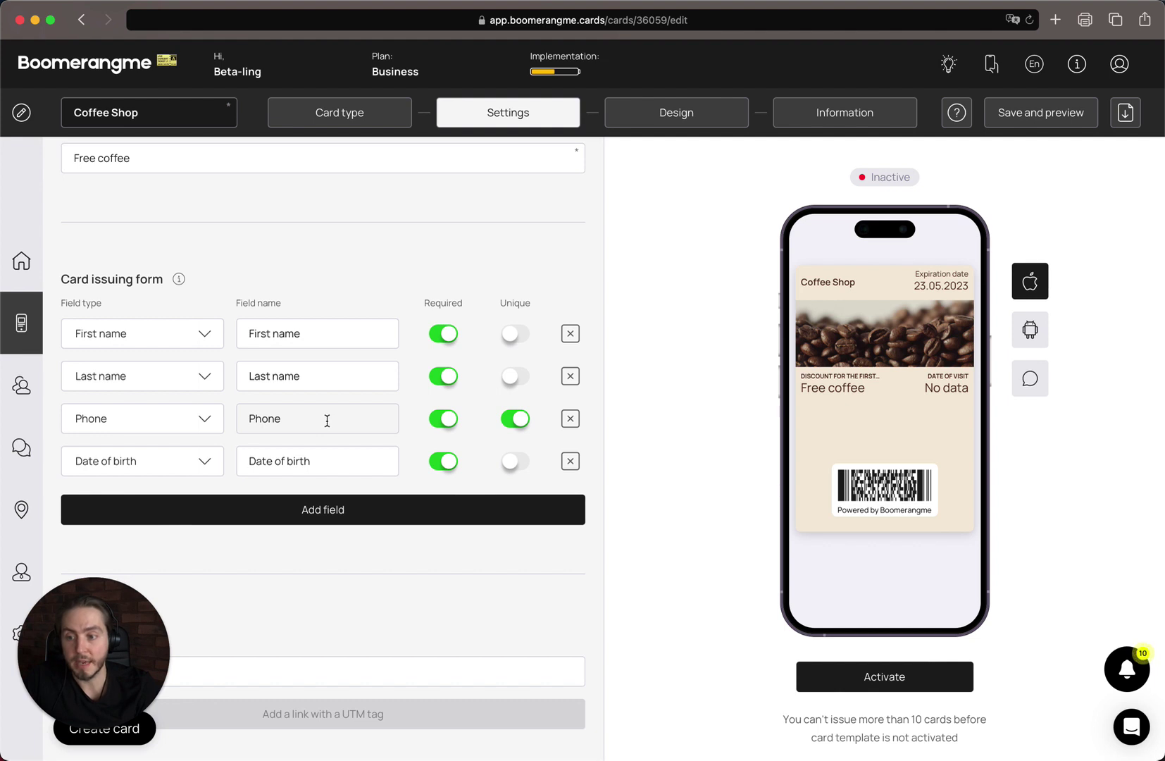
pyautogui.scroll(-3, 325, 421)
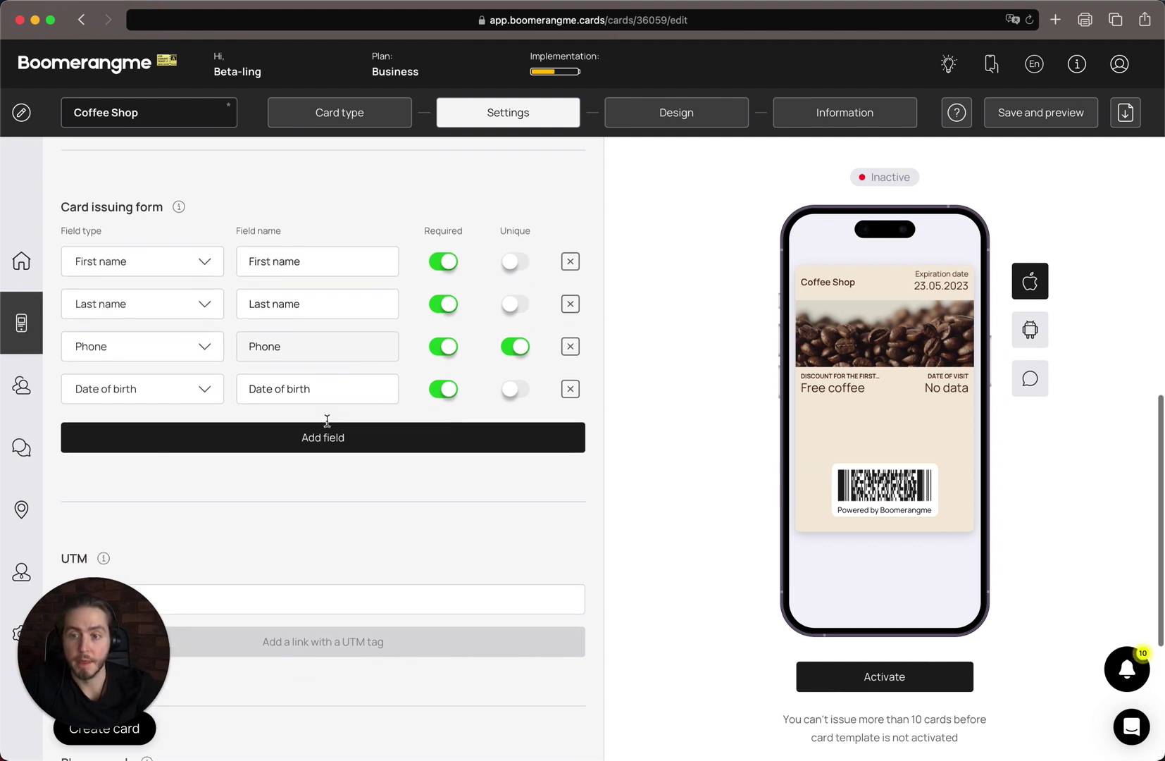
pyautogui.click(570, 358)
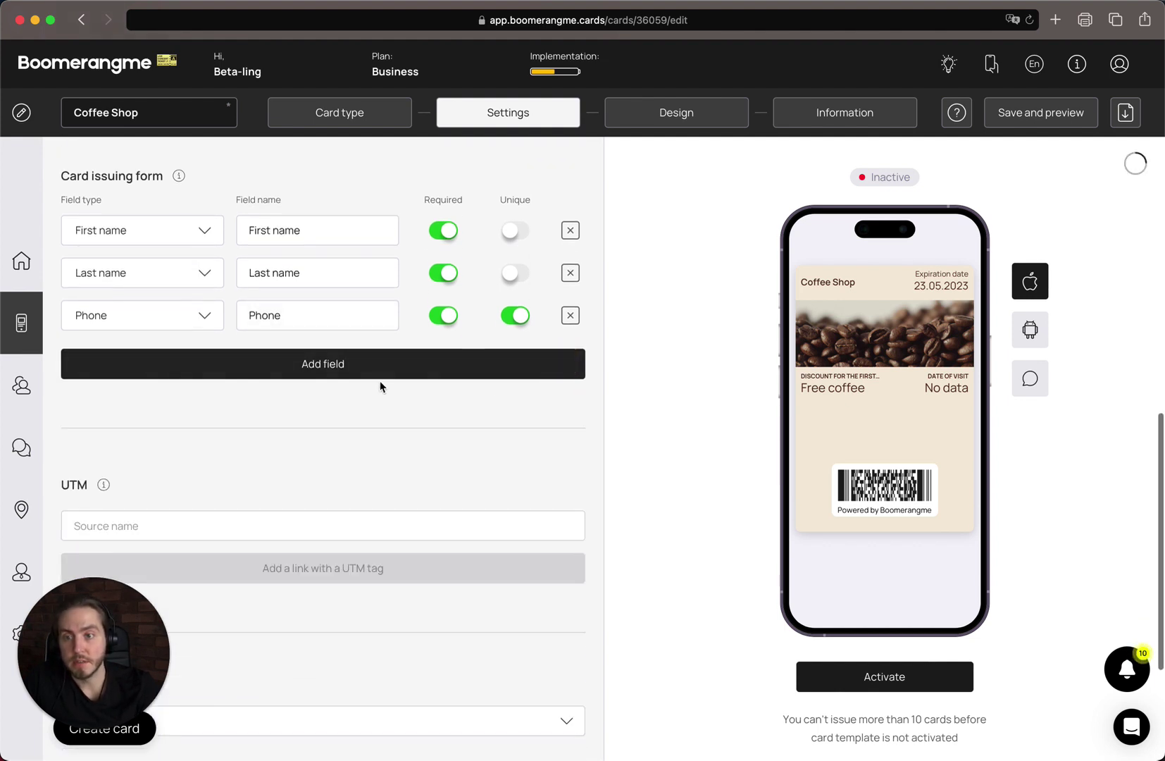
pyautogui.click(384, 361)
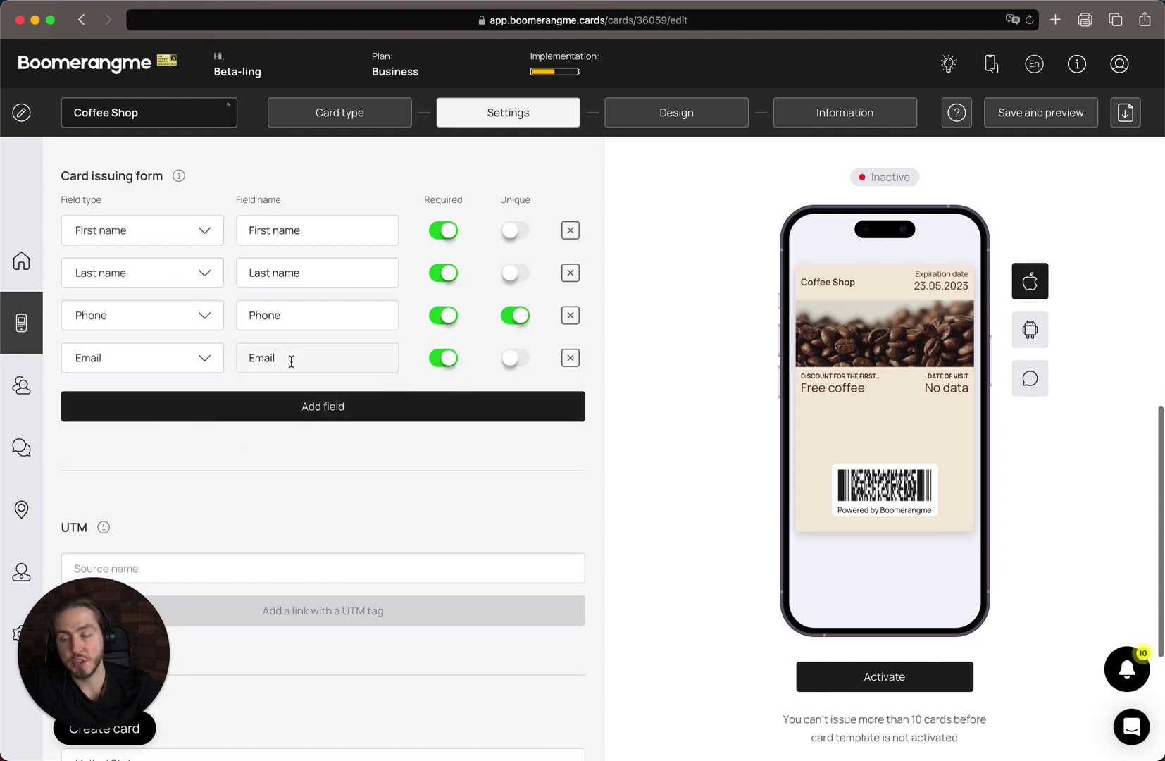
pyautogui.scroll(-1, 289, 394)
pyautogui.scroll(-5, 288, 397)
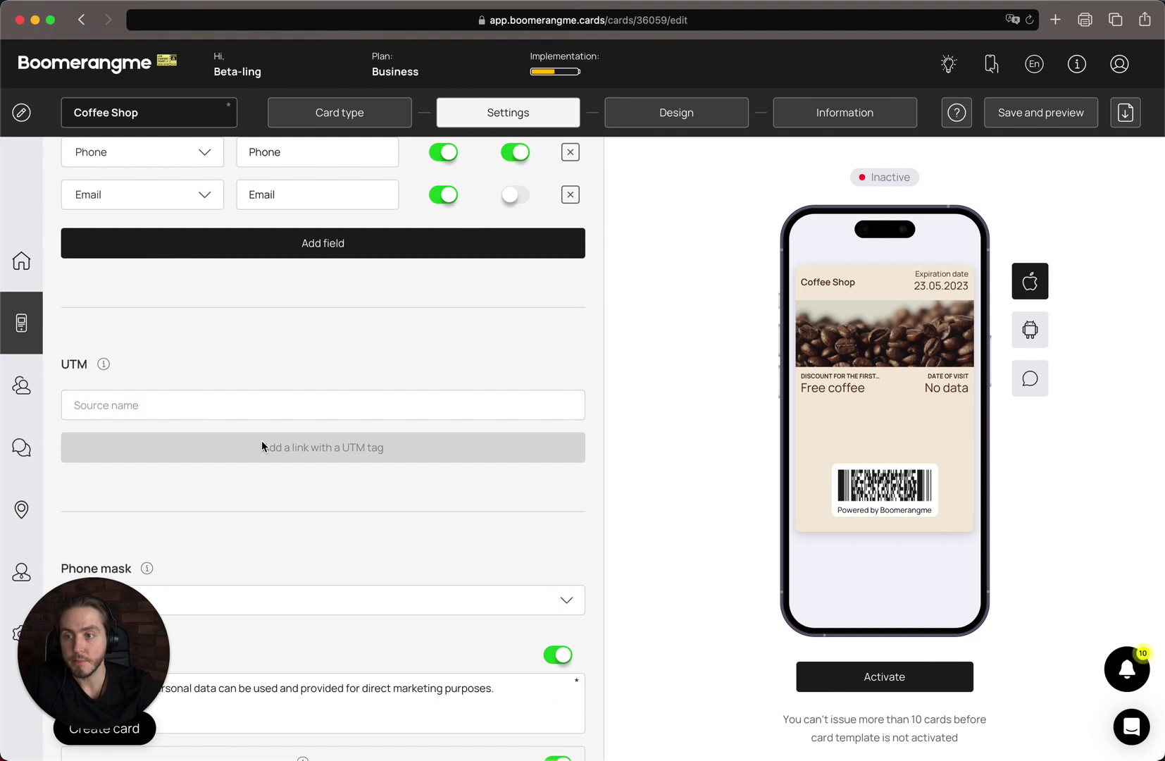
# - Create UTM tracking links for the sources facebook, googleads and partners
pyautogui.click(279, 416)
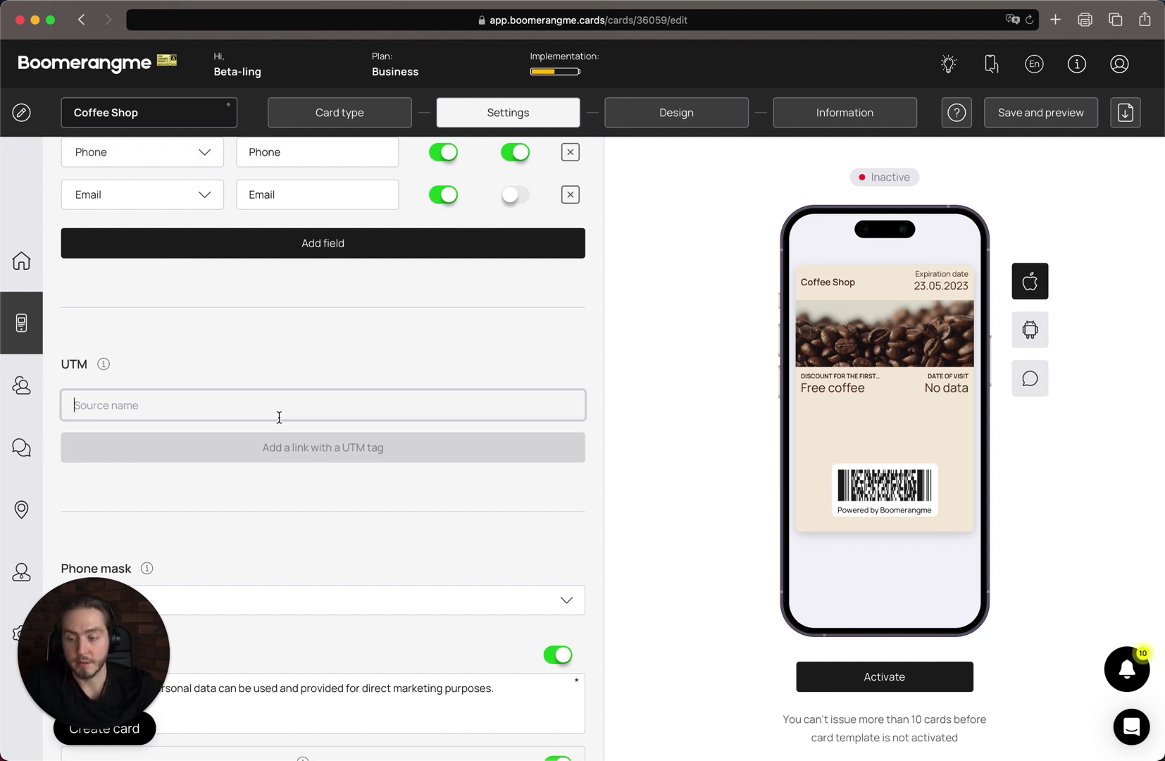
pyautogui.write('face')
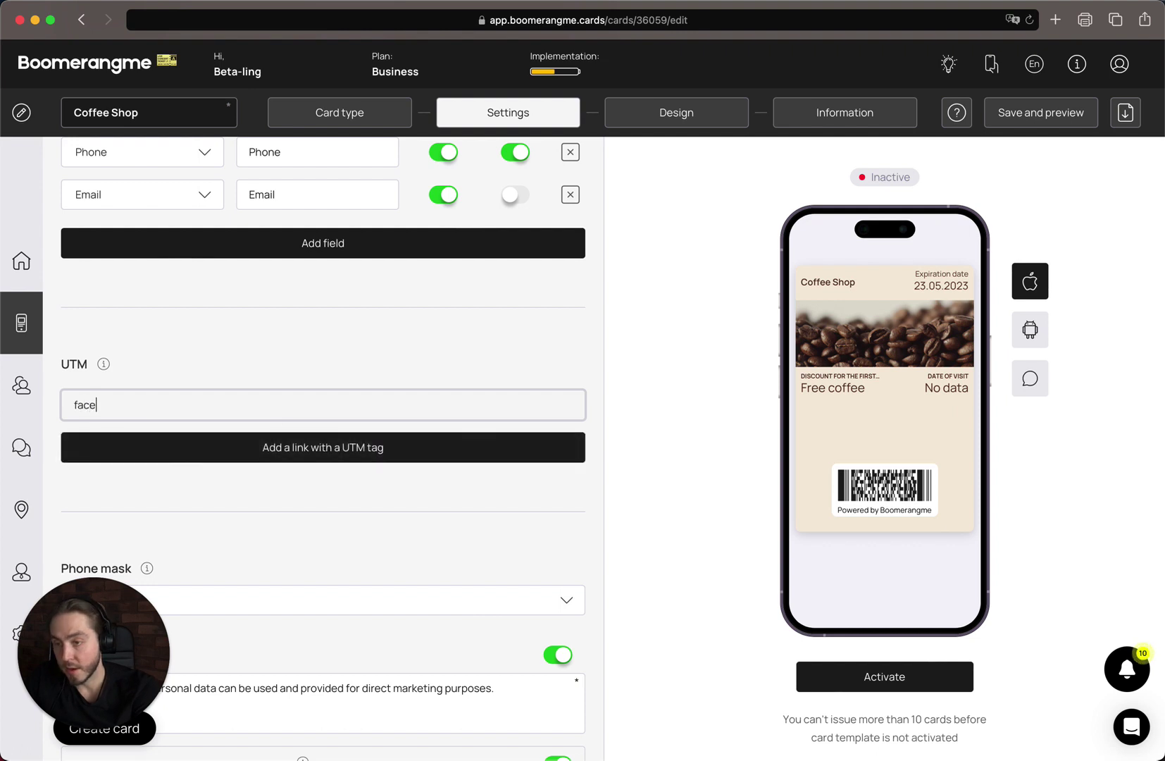
pyautogui.write('book')
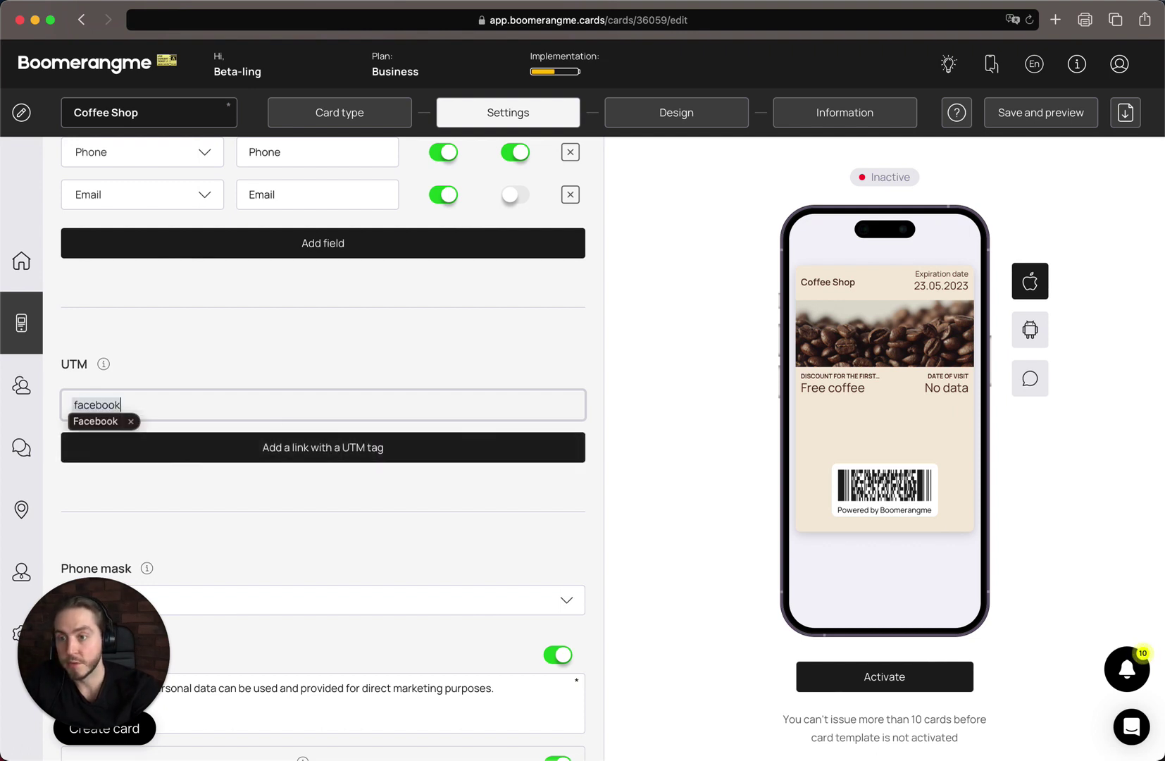
pyautogui.press('Return')
pyautogui.click(177, 462)
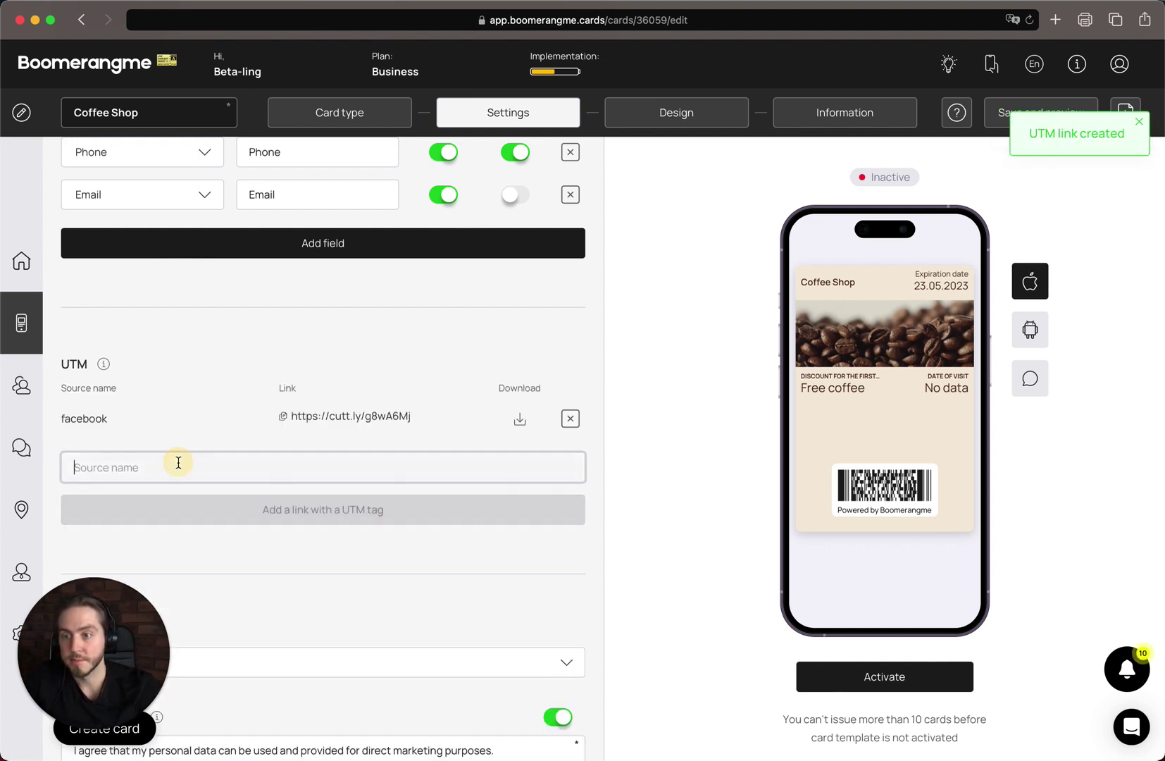
pyautogui.write('googleads')
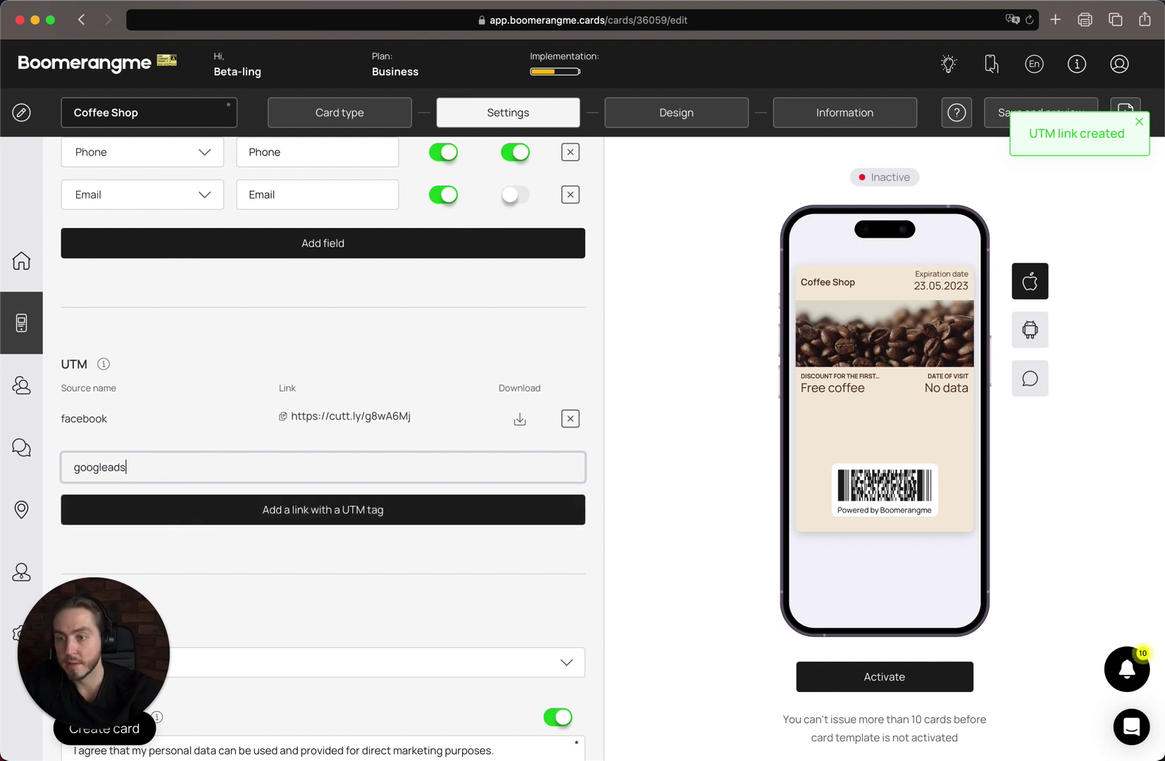
pyautogui.press('Return')
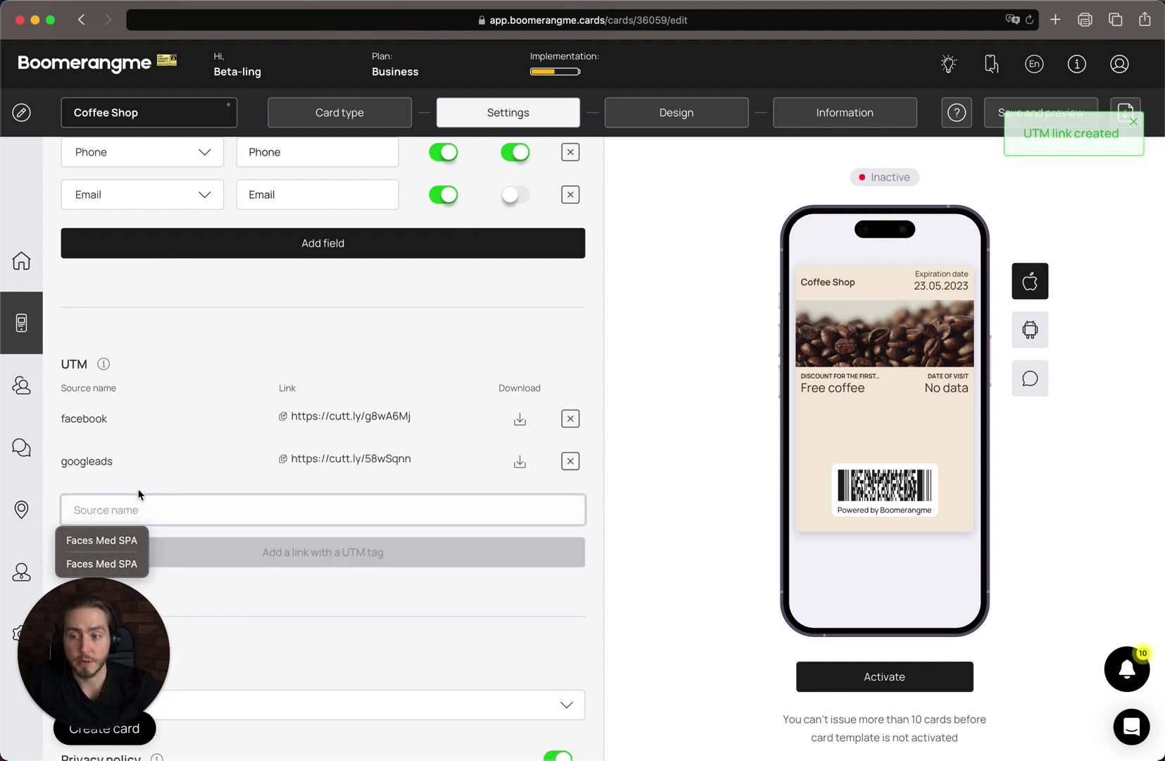
pyautogui.write('part')
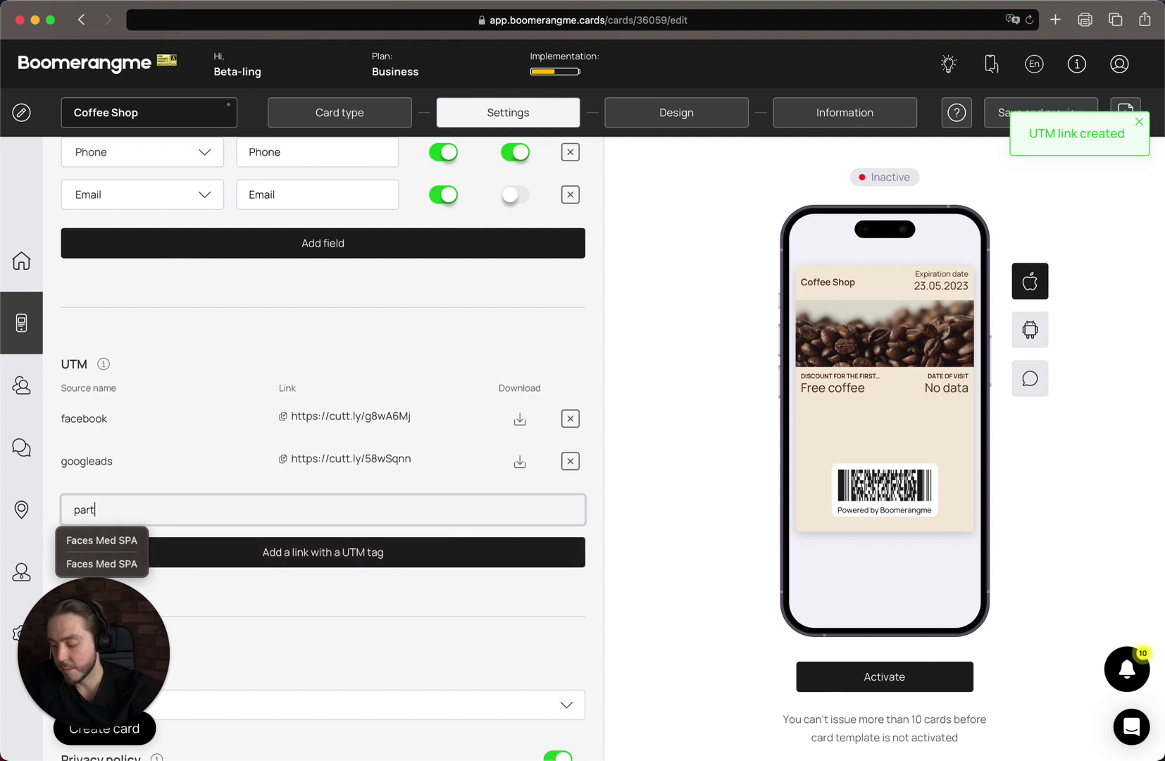
pyautogui.write('ners')
pyautogui.press('Return')
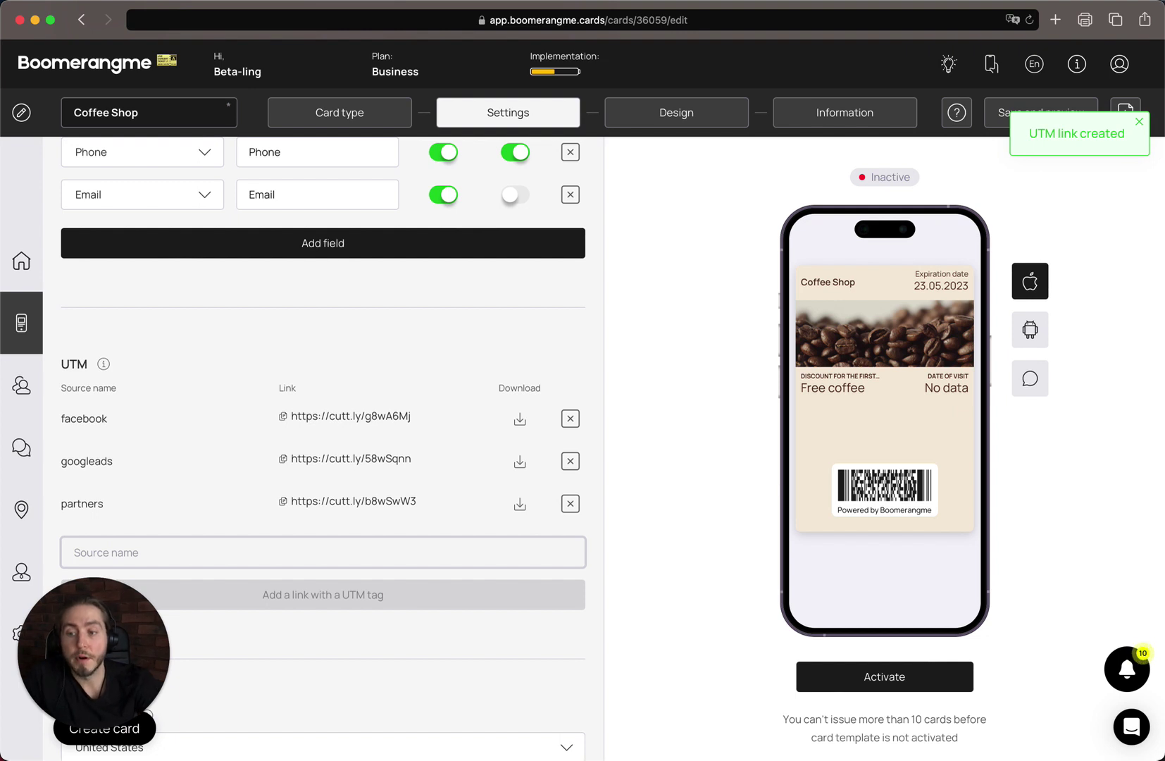
# - Copy the facebook and googleads tracking links and check the partners entry
pyautogui.click(310, 380)
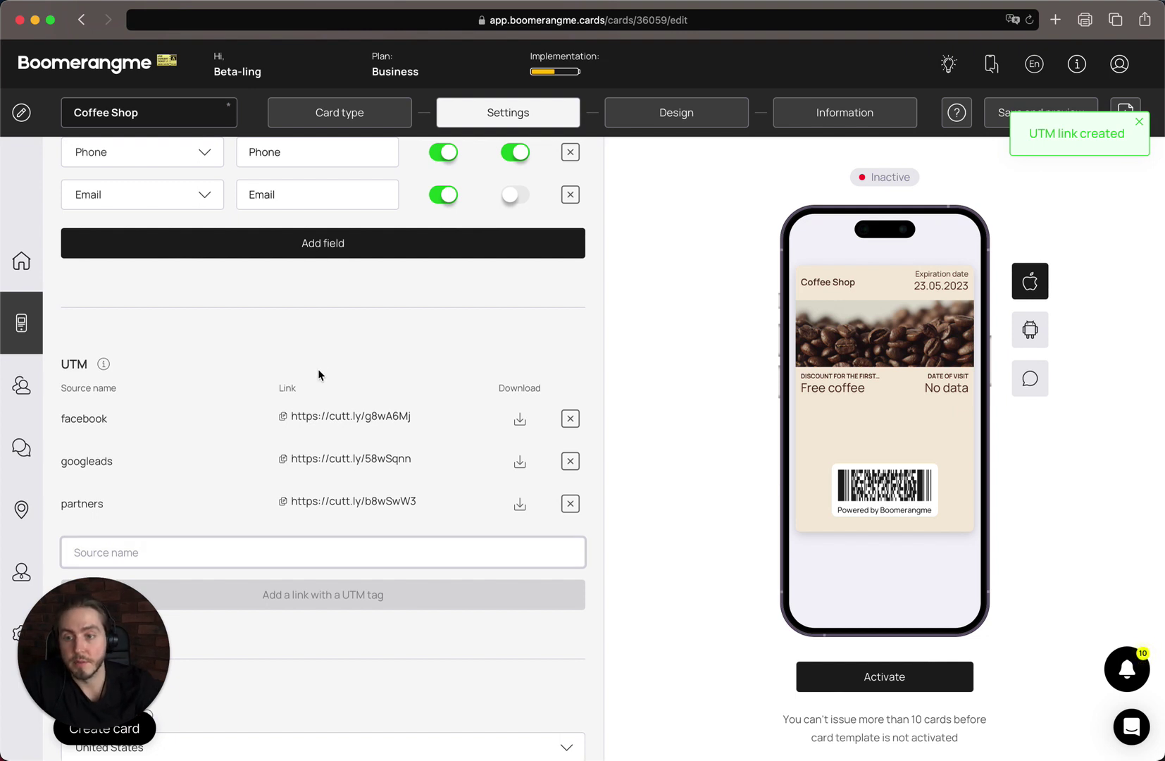
pyautogui.click(319, 422)
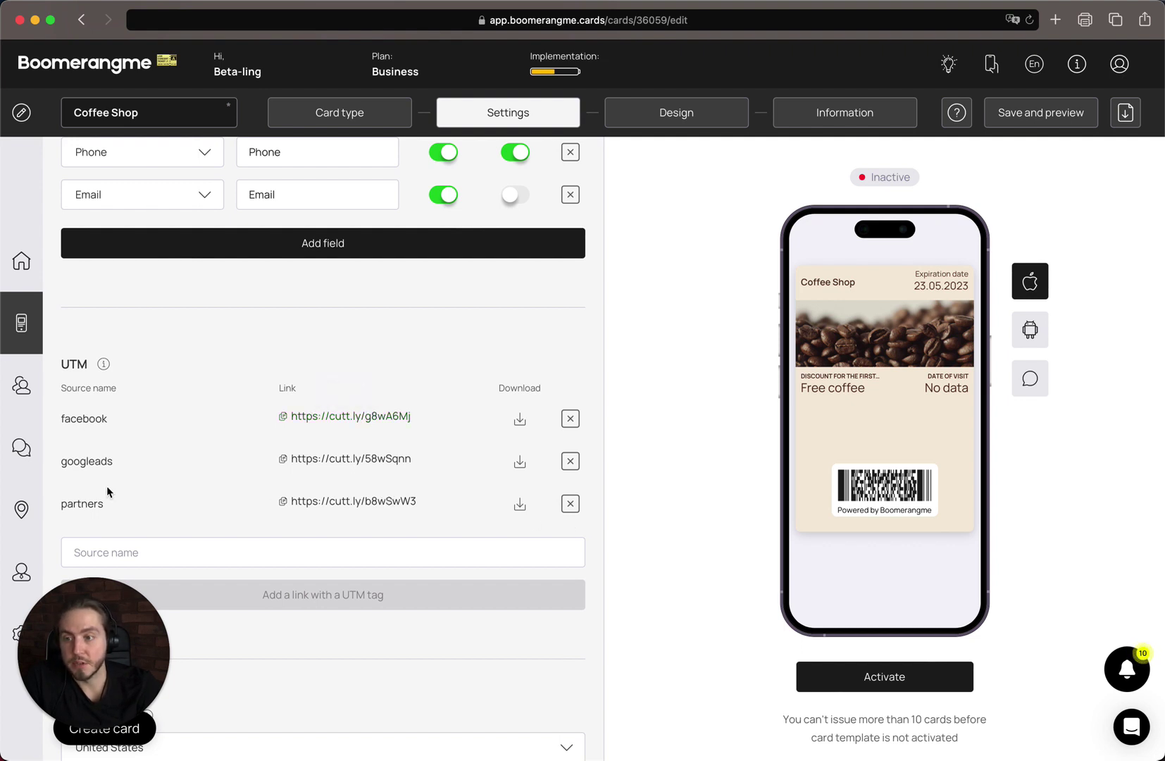
pyautogui.click(310, 461)
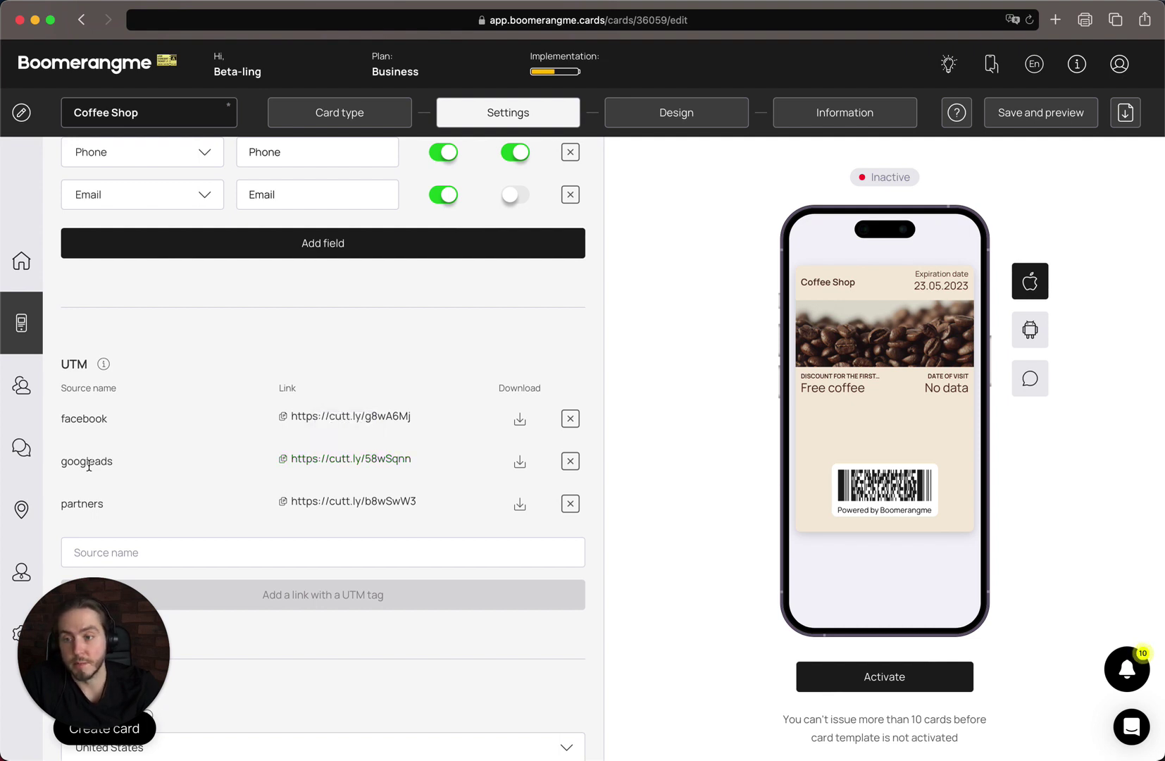
pyautogui.click(282, 527)
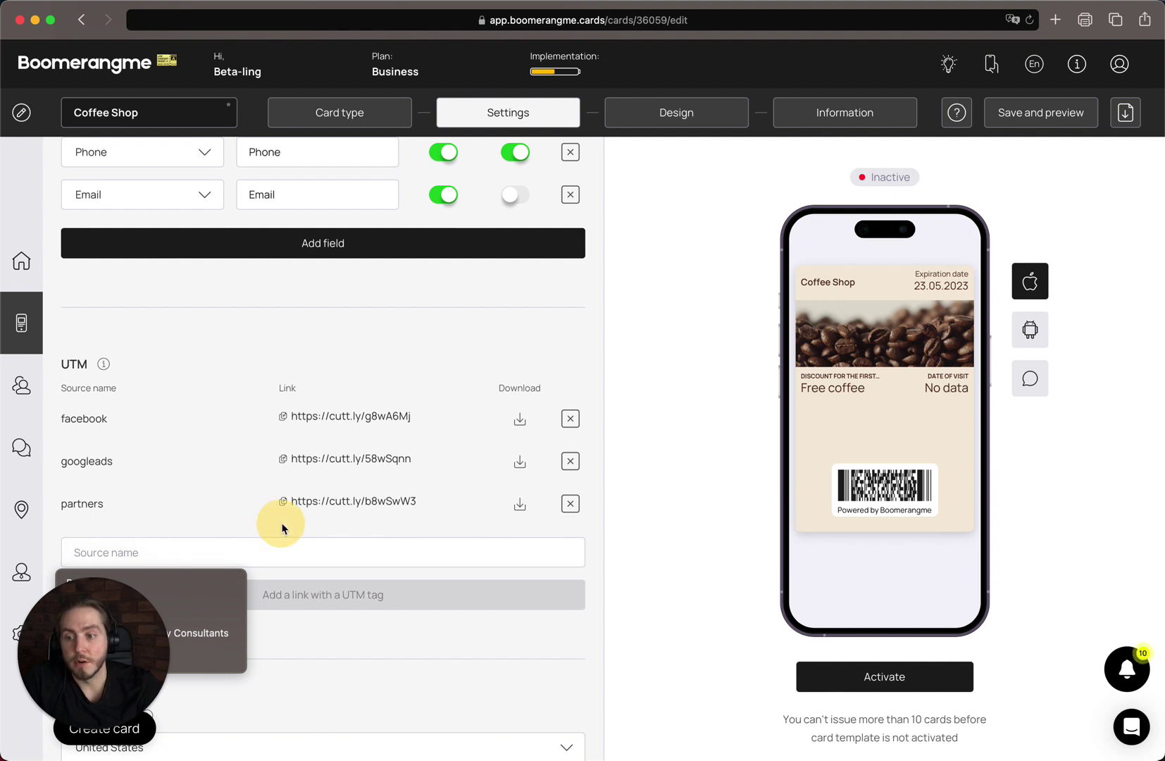
pyautogui.click(243, 590)
pyautogui.click(304, 544)
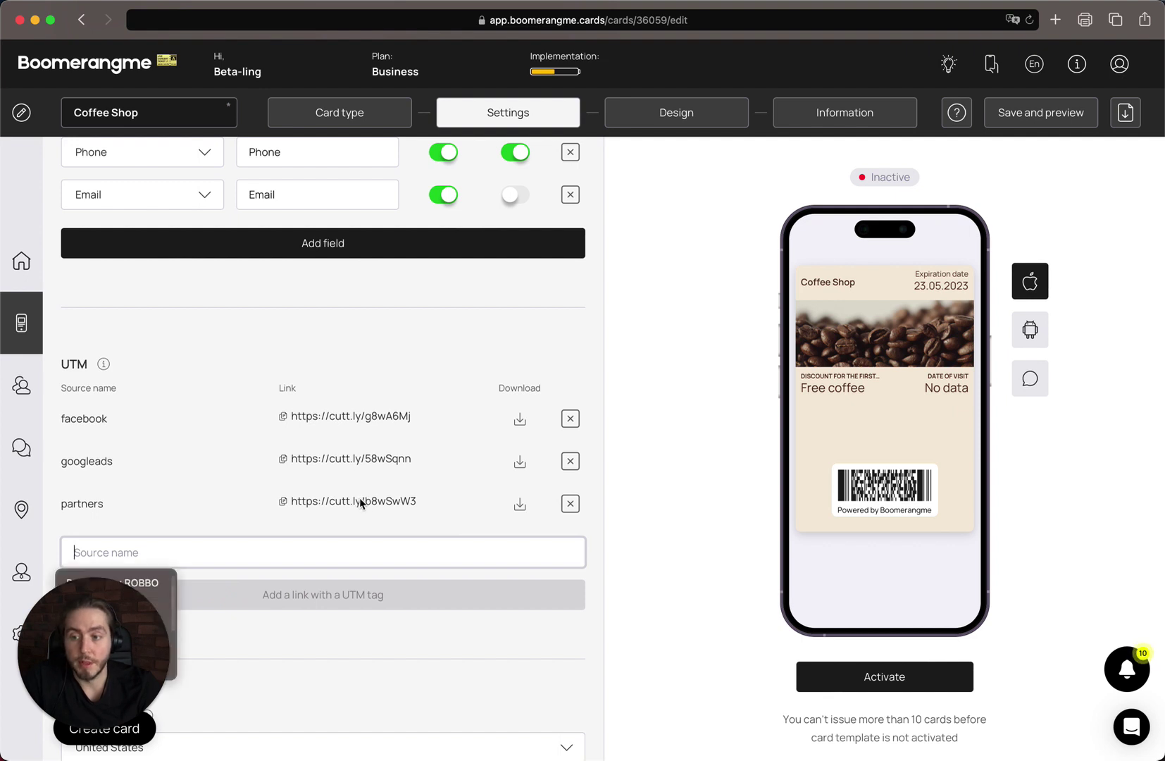
pyautogui.tripleClick(198, 494)
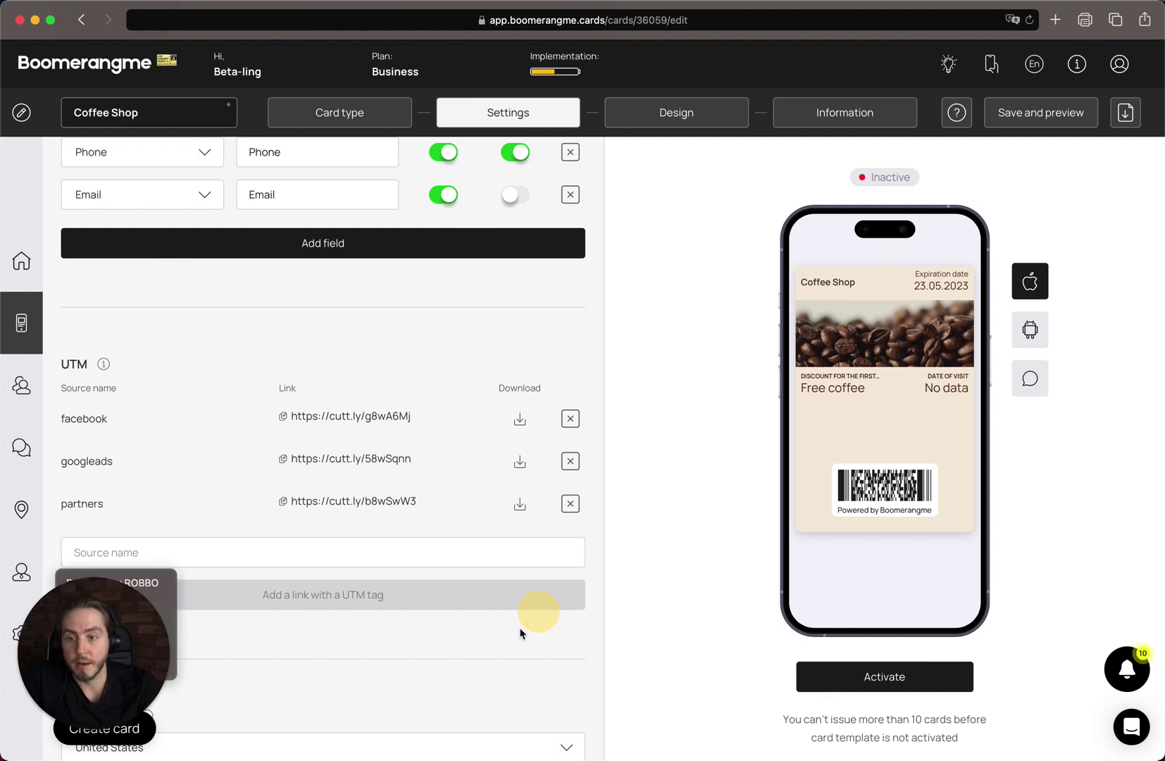
pyautogui.scroll(-1, 502, 642)
# - Download the partners UTM link and continue to the Design step
pyautogui.scroll(-4, 502, 634)
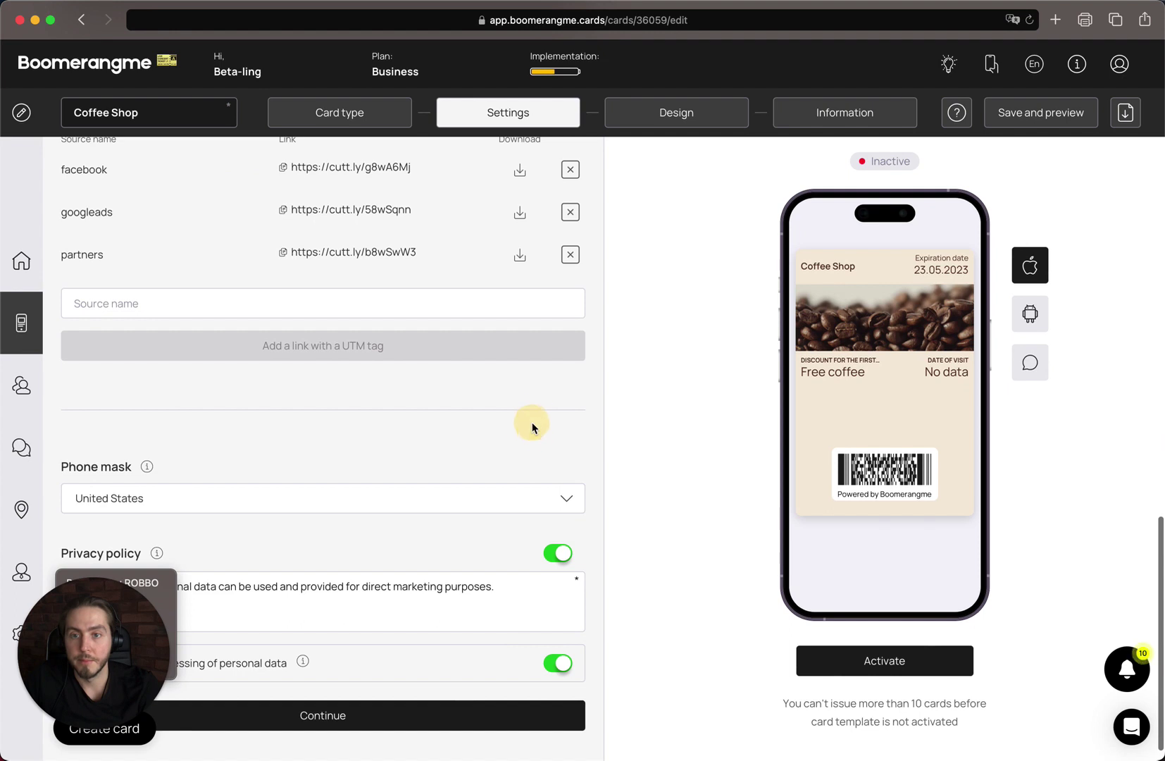
pyautogui.scroll(2, 532, 423)
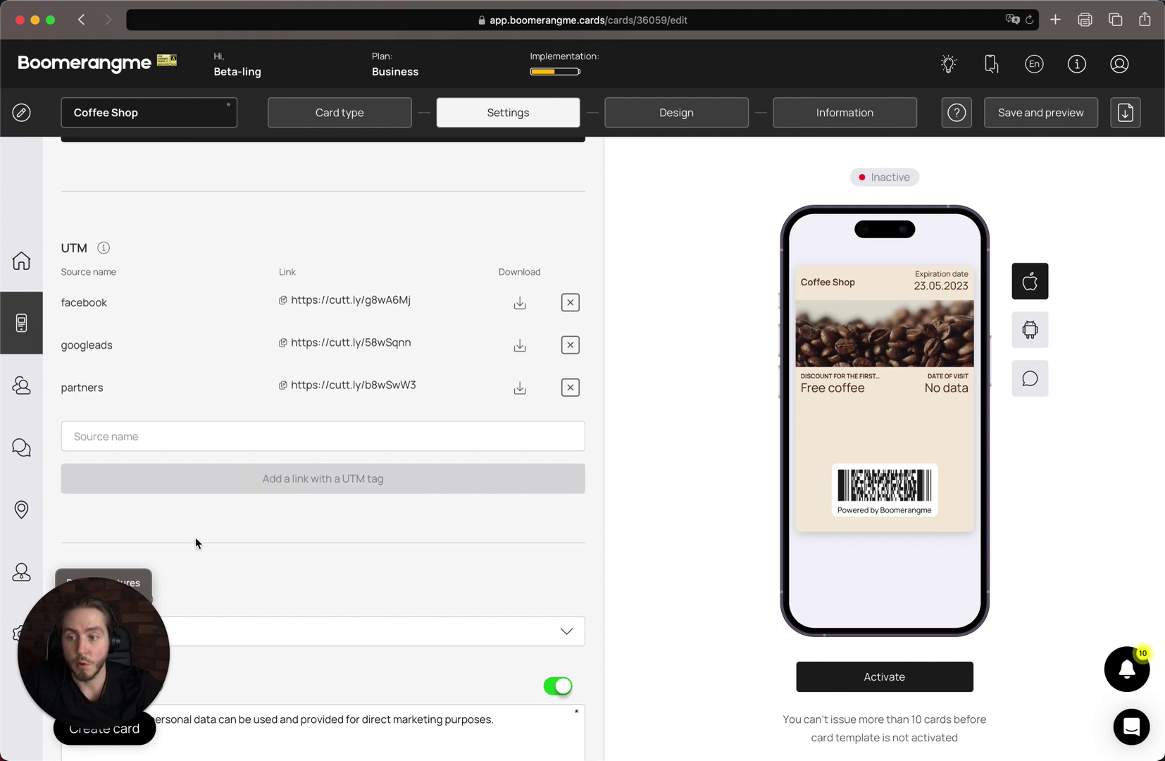
pyautogui.click(521, 388)
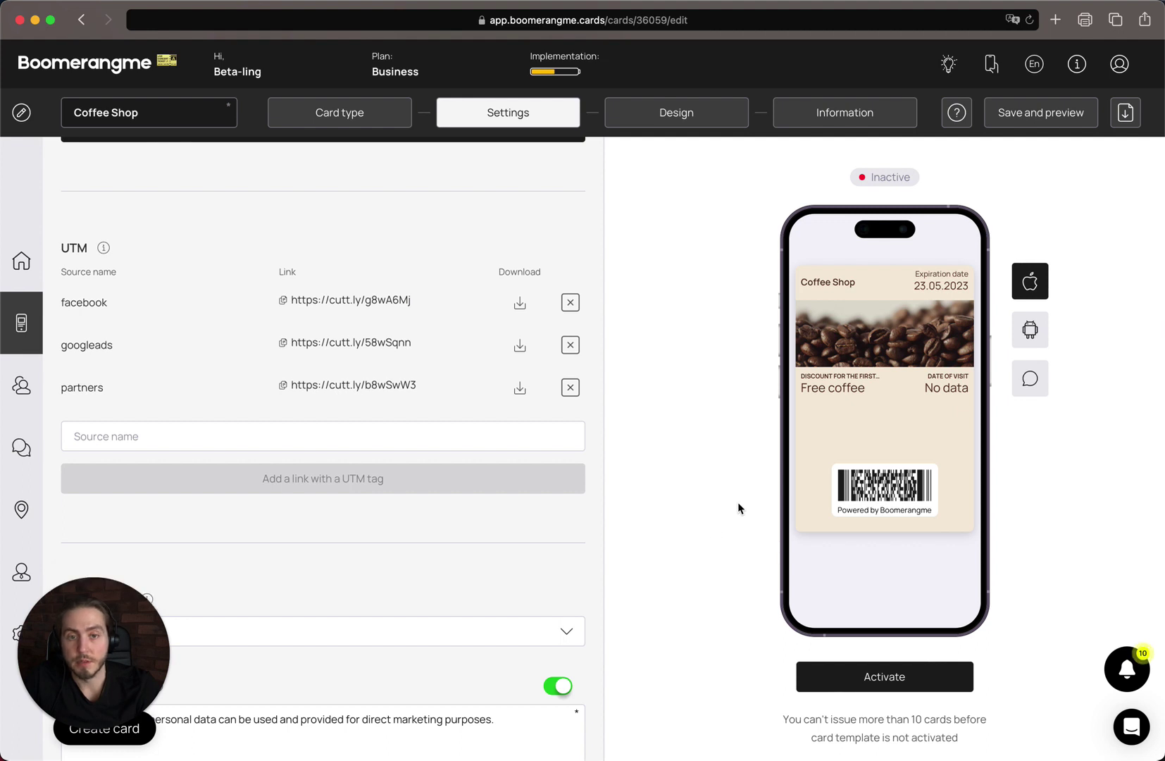
pyautogui.scroll(1, 520, 432)
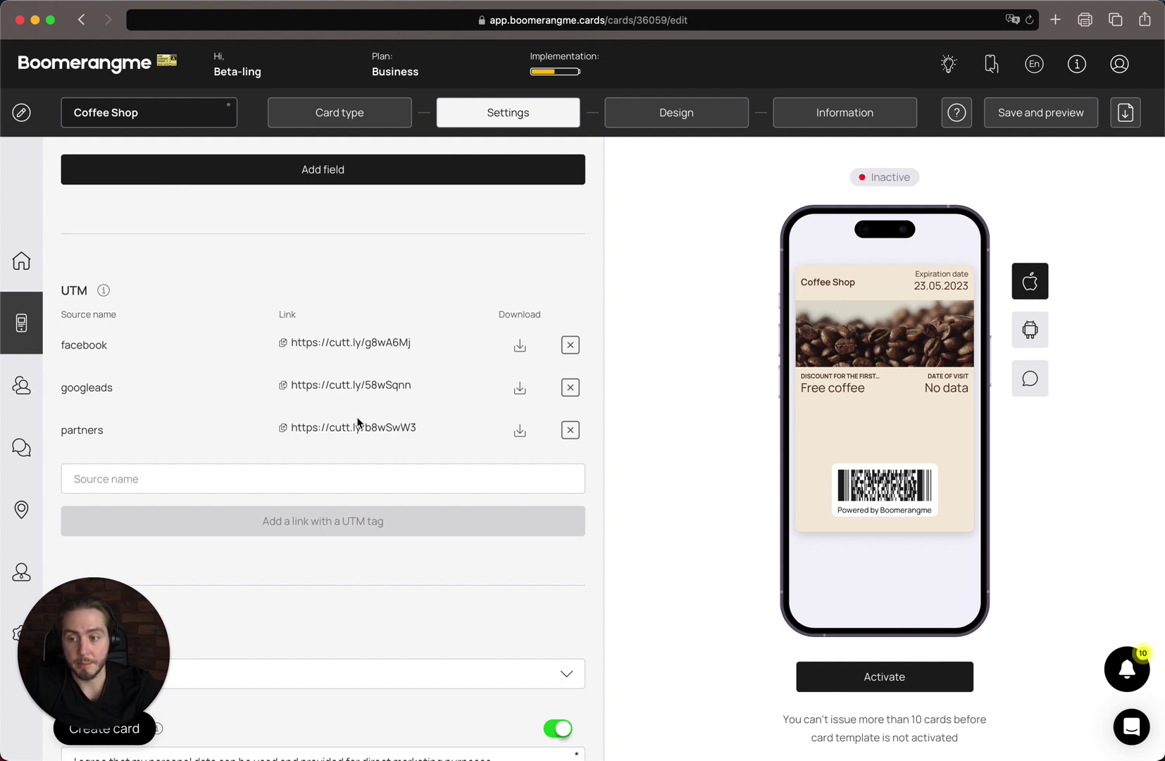
pyautogui.scroll(-2, 357, 421)
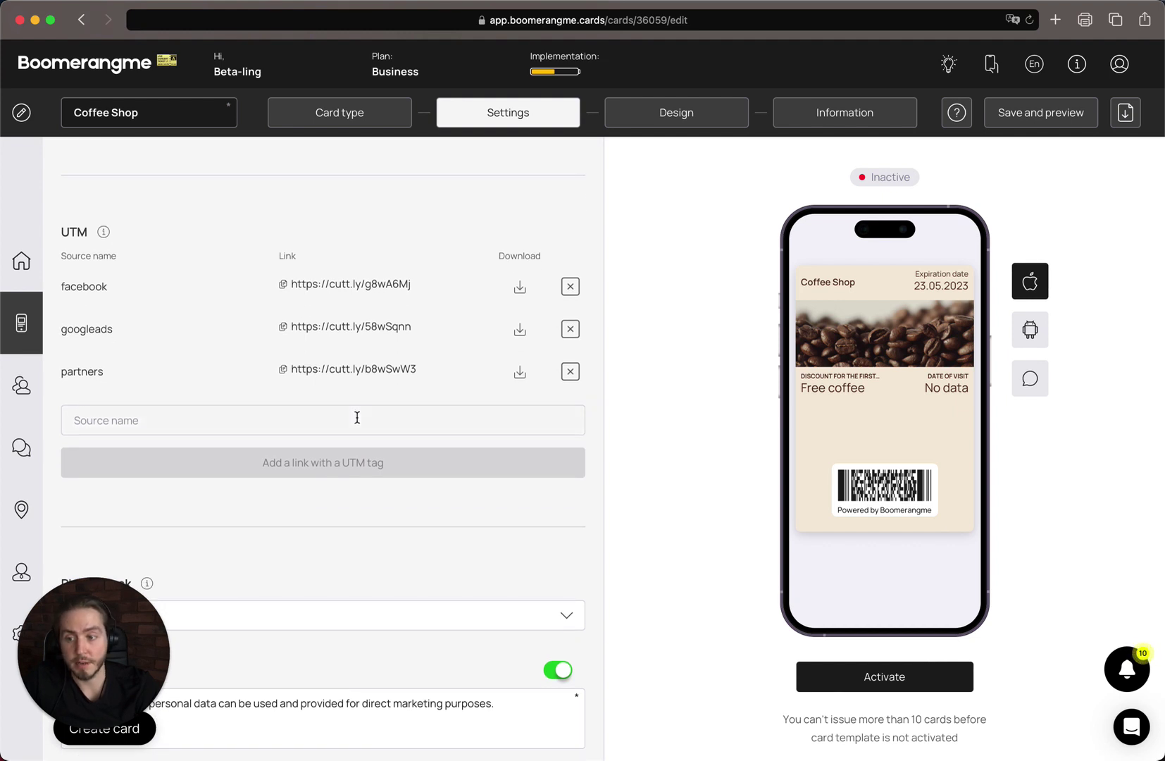
pyautogui.scroll(-5, 357, 418)
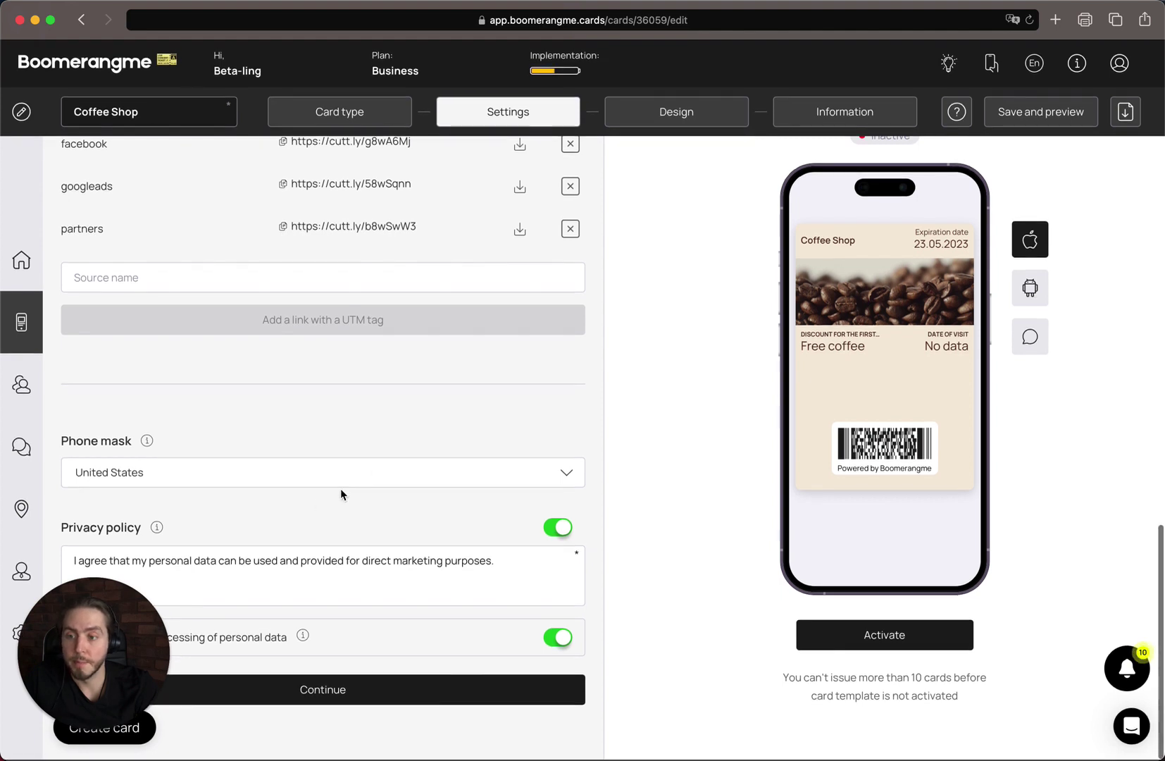
pyautogui.click(420, 705)
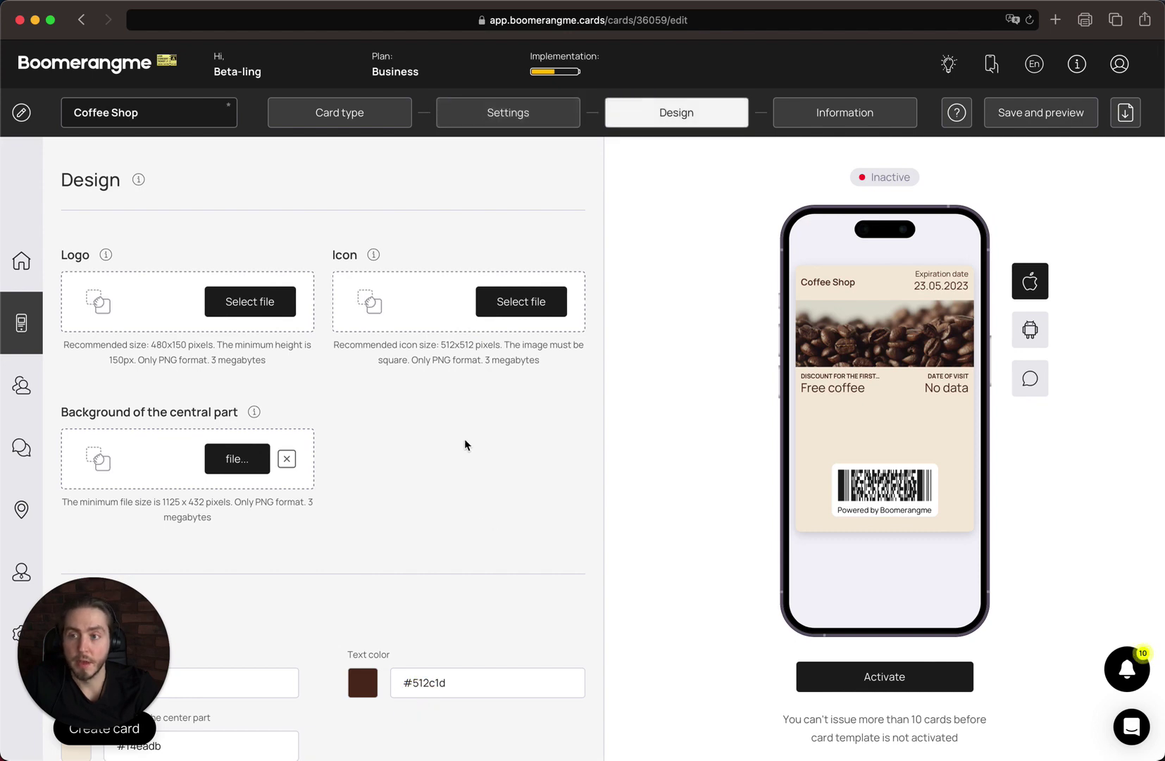
# - Upload logo black.png as the card logo and App Store iOS.png as the icon
pyautogui.click(141, 301)
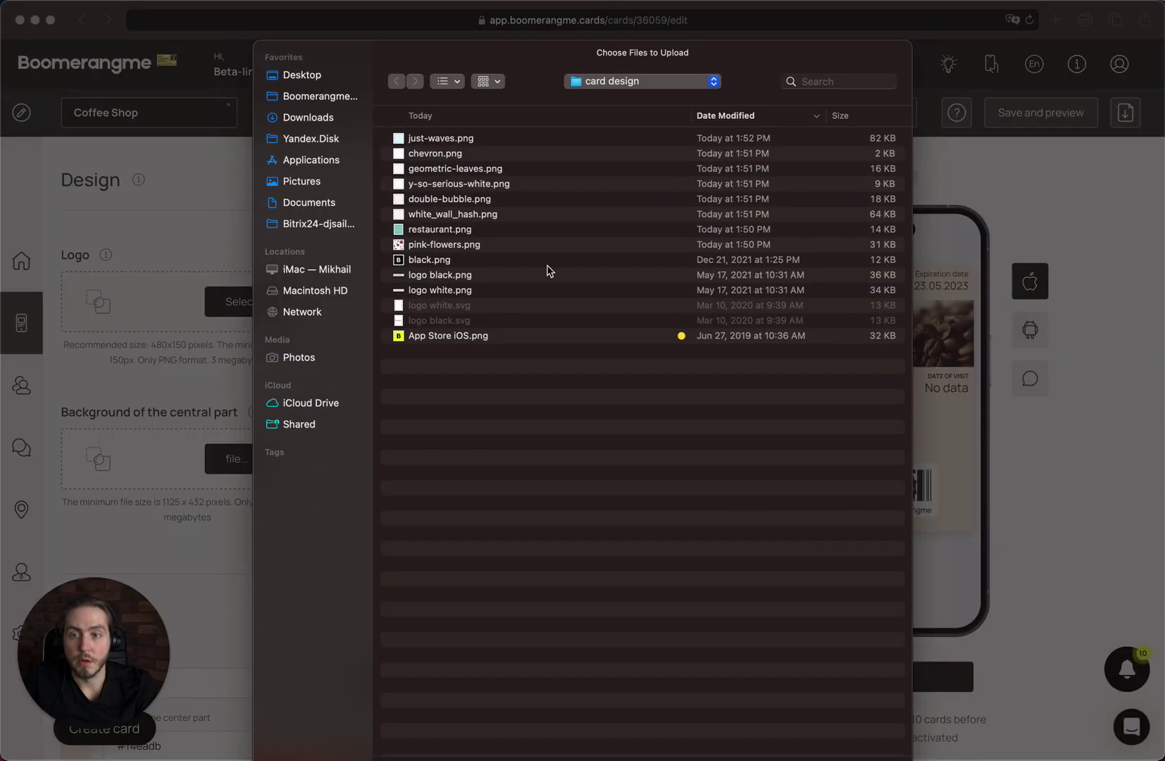
pyautogui.click(485, 277)
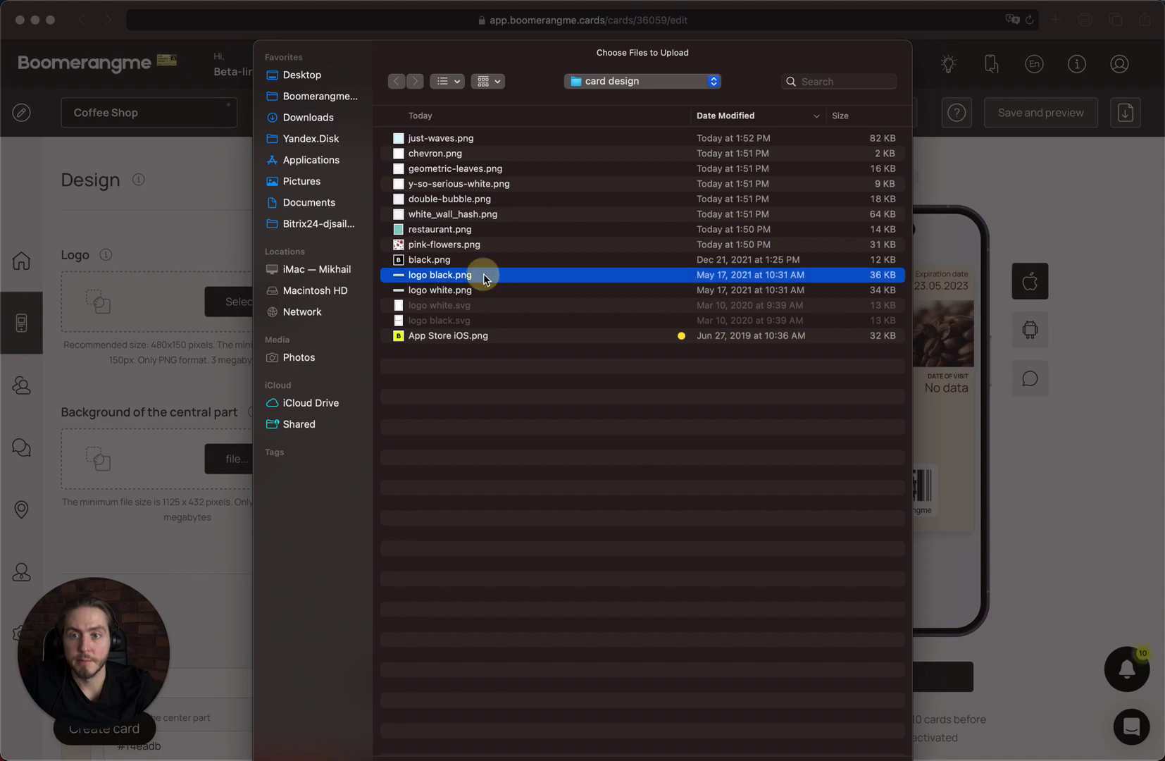
pyautogui.doubleClick(485, 277)
pyautogui.click(539, 599)
pyautogui.click(404, 310)
pyautogui.click(471, 336)
pyautogui.doubleClick(471, 335)
pyautogui.click(572, 606)
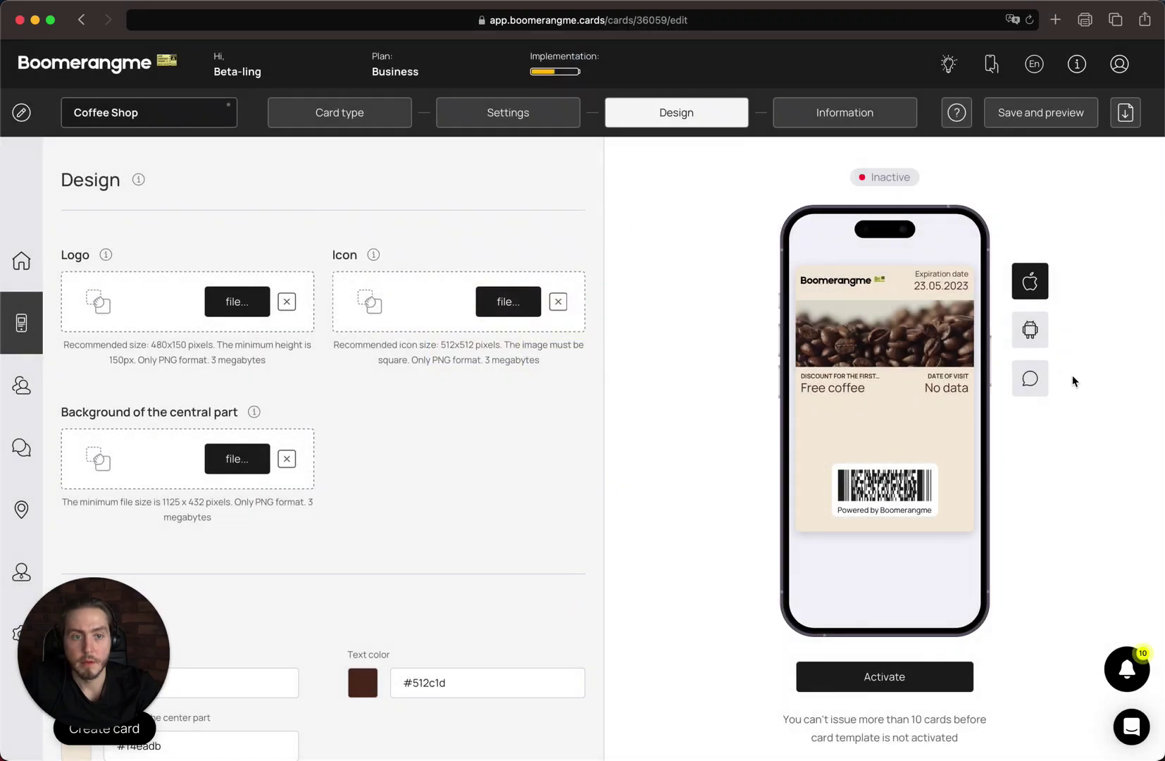
# - Preview the push notification, then switch the preview back to the wallet card
pyautogui.click(1030, 380)
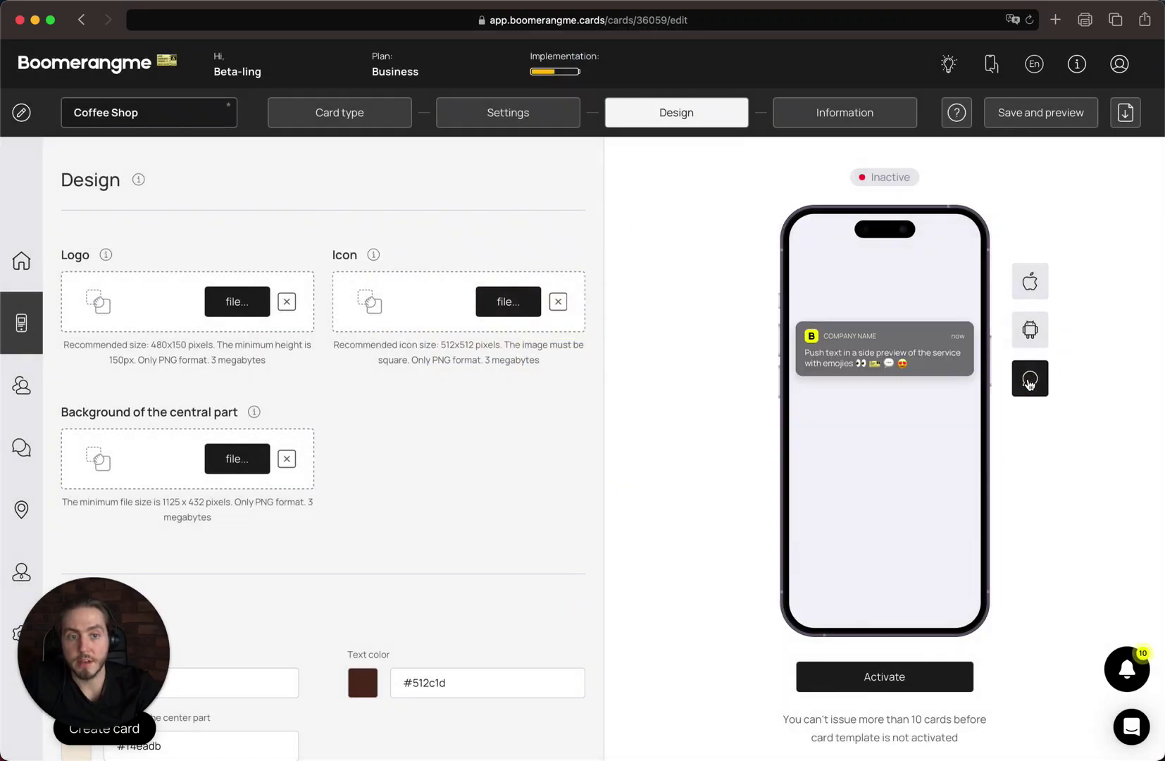
pyautogui.click(813, 336)
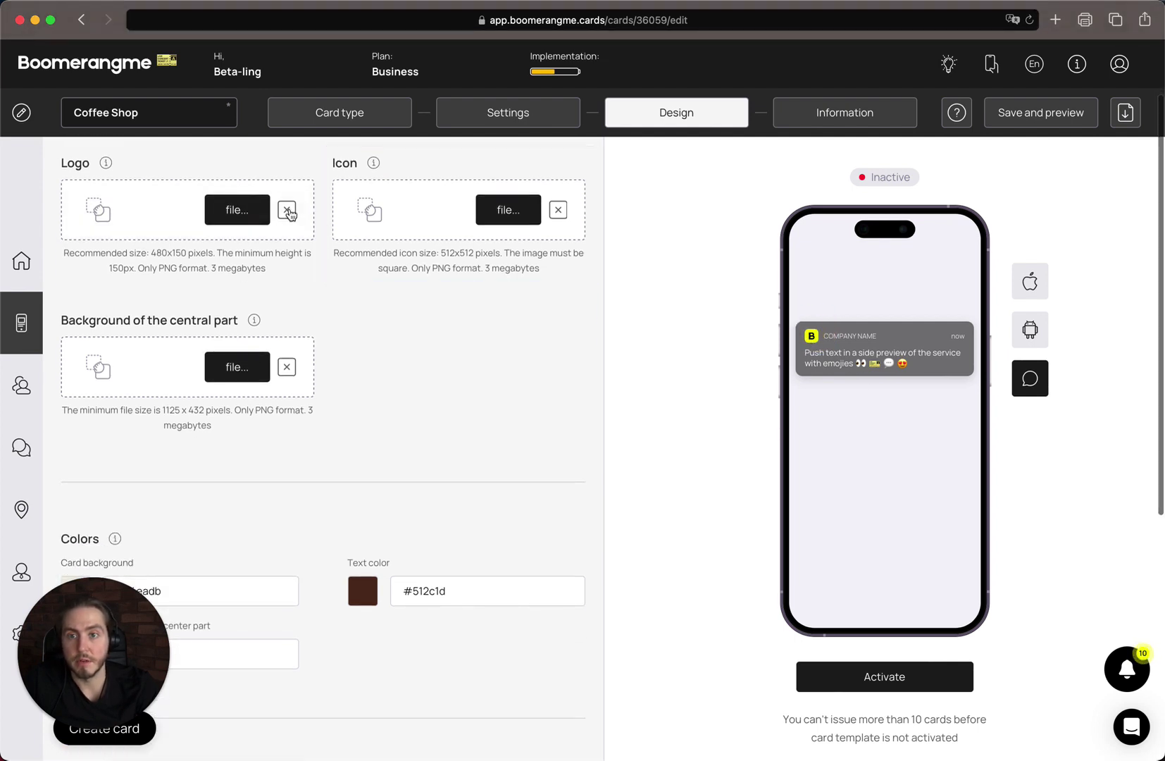
pyautogui.click(1033, 290)
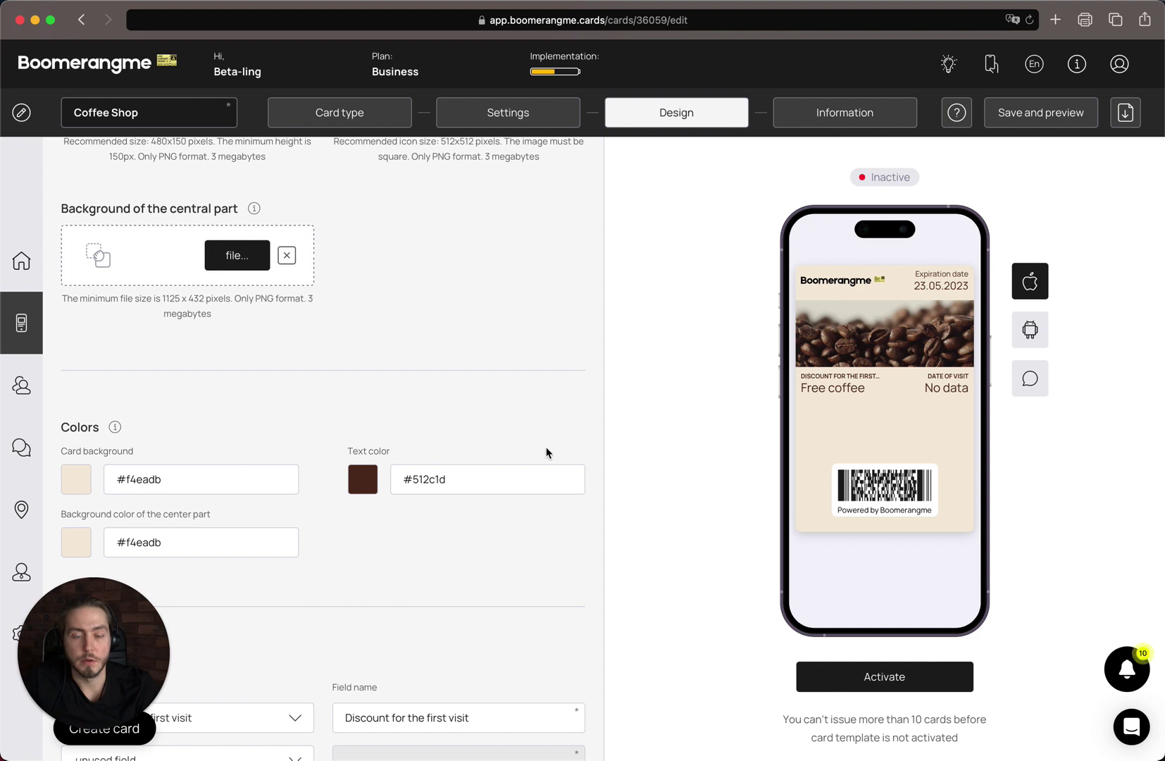
pyautogui.scroll(-1, 546, 446)
pyautogui.scroll(-4, 546, 447)
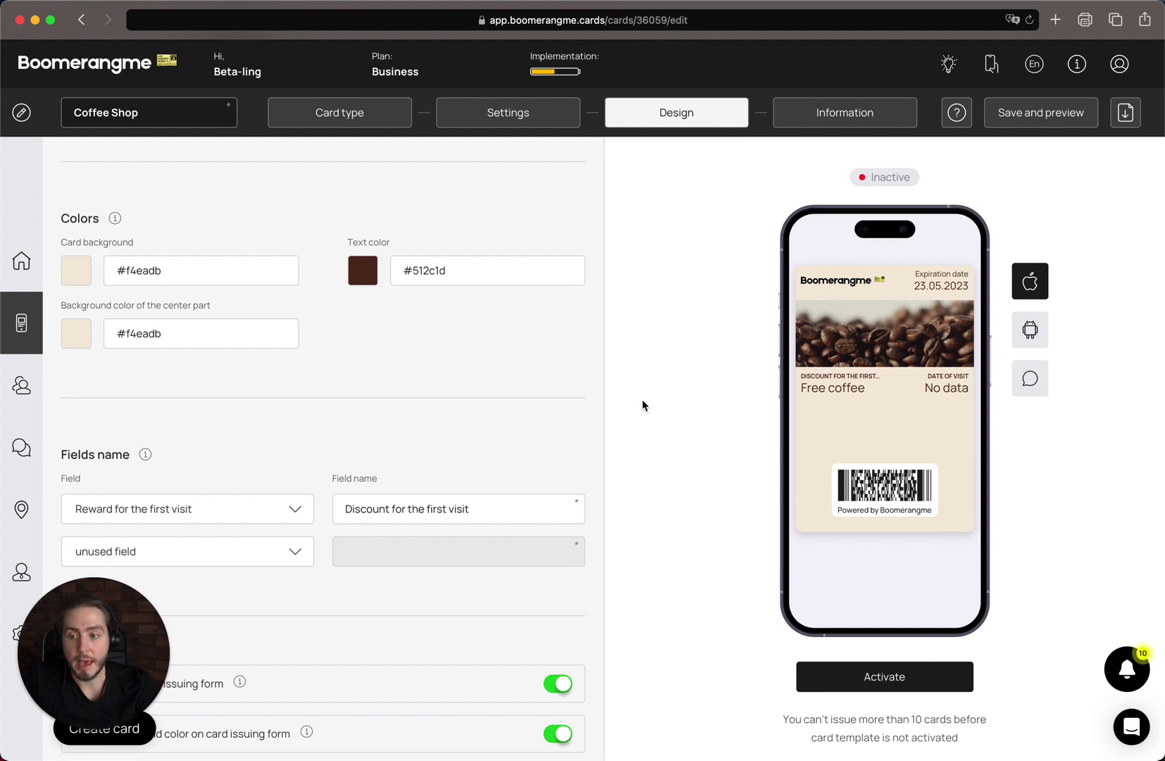
pyautogui.click(221, 314)
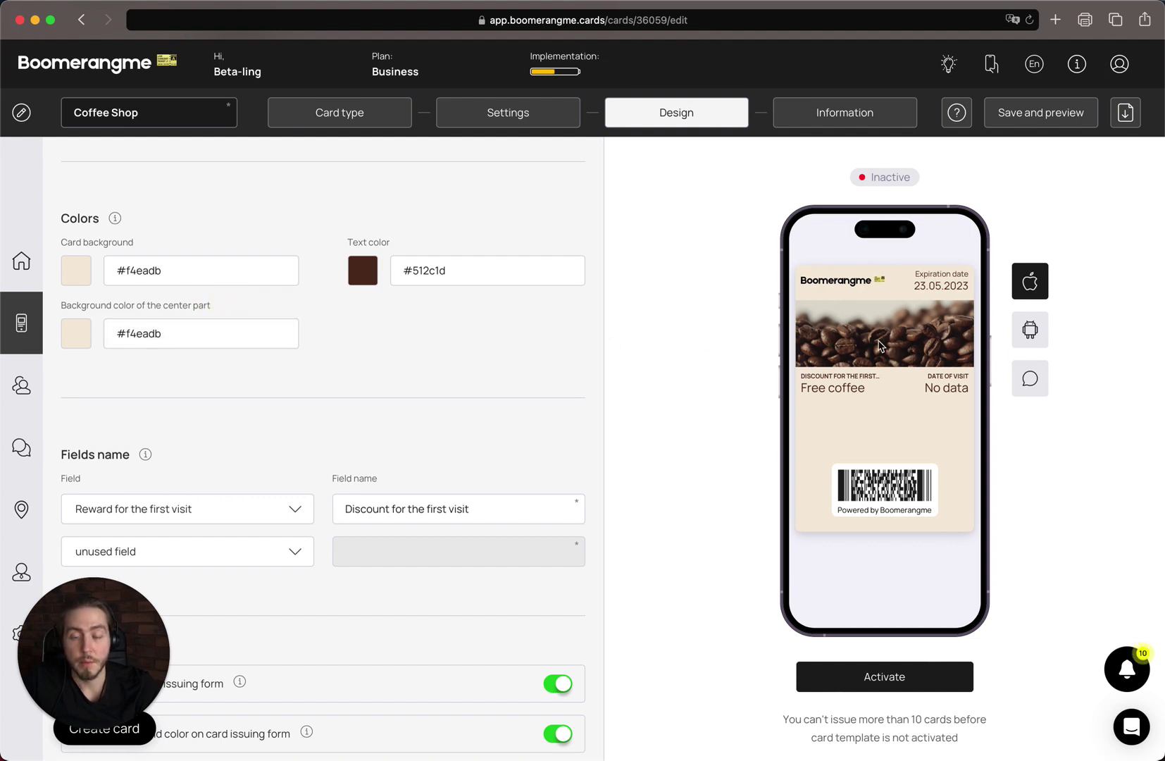
pyautogui.scroll(3, 534, 405)
pyautogui.scroll(-3, 549, 415)
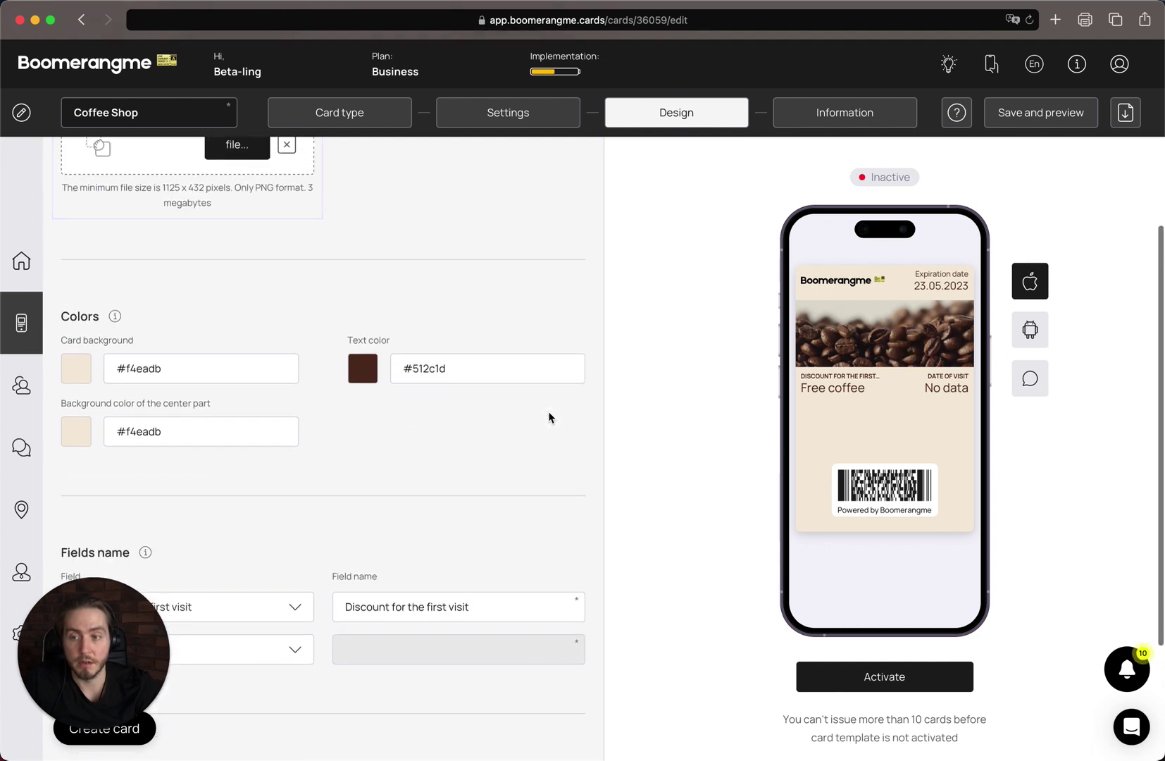
pyautogui.scroll(-3, 549, 417)
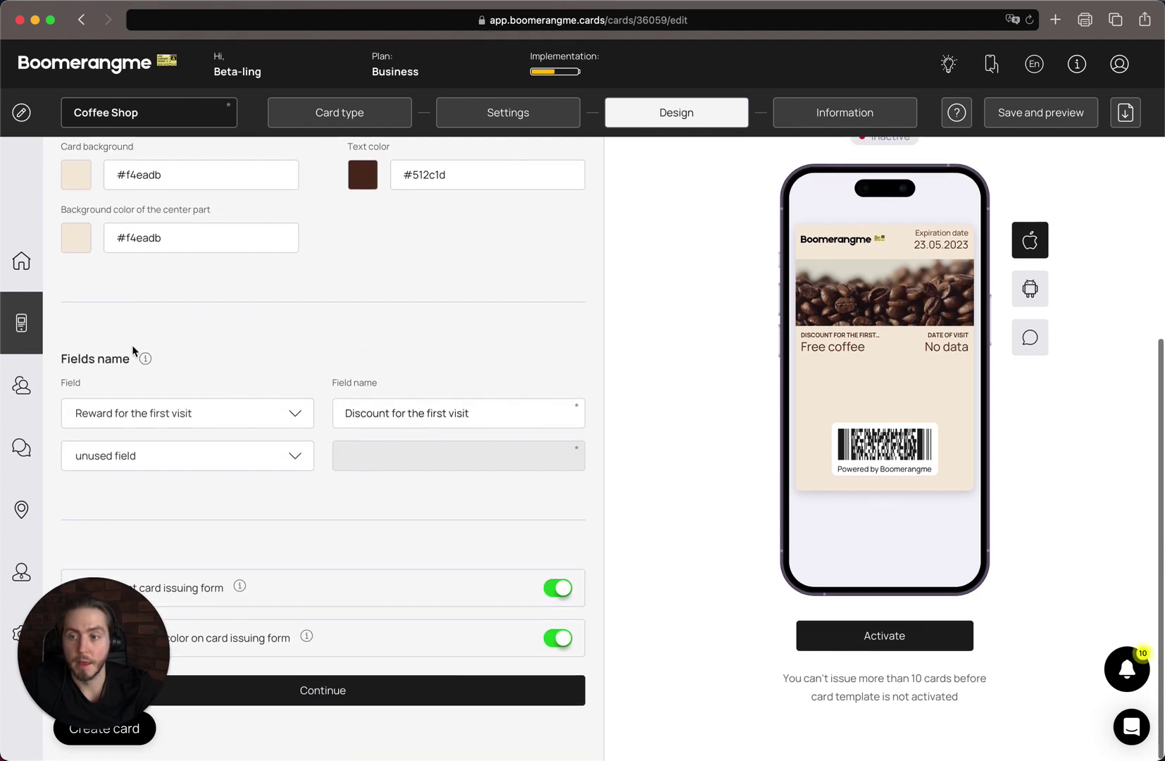
pyautogui.scroll(-1, 279, 291)
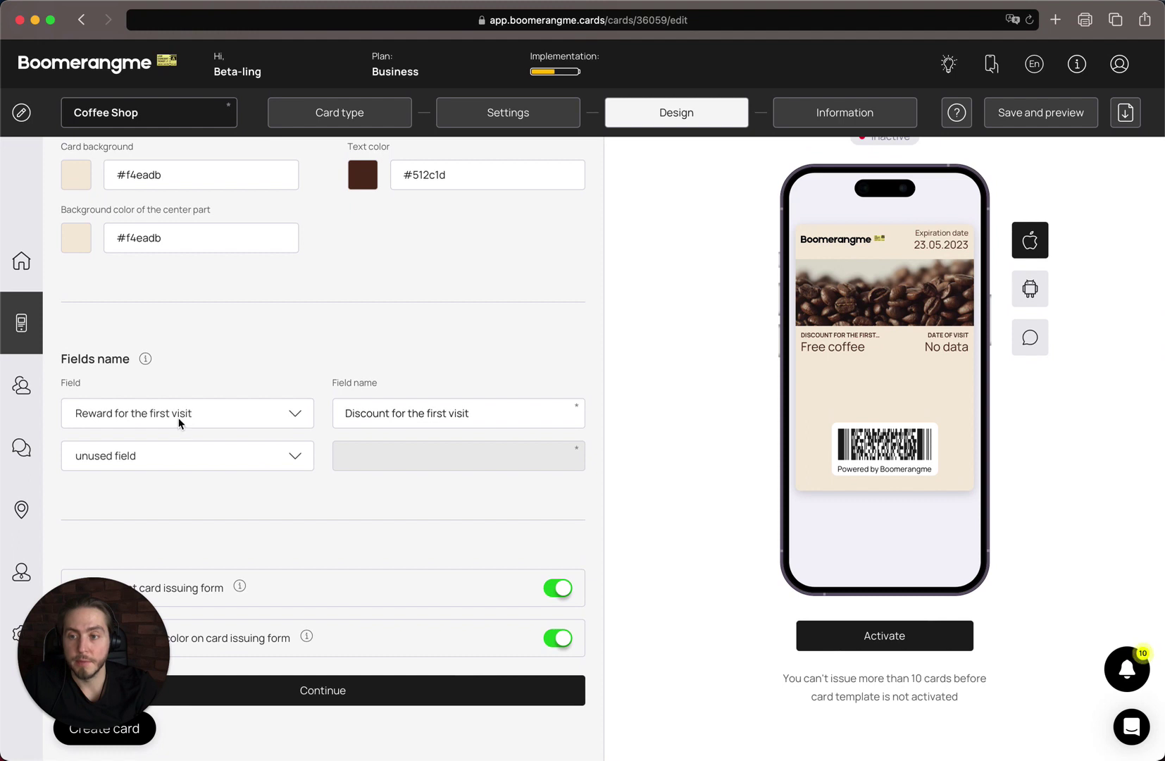
# - Rename the first card field from 'Discount' to 'Reward for the first visit'
pyautogui.click(849, 340)
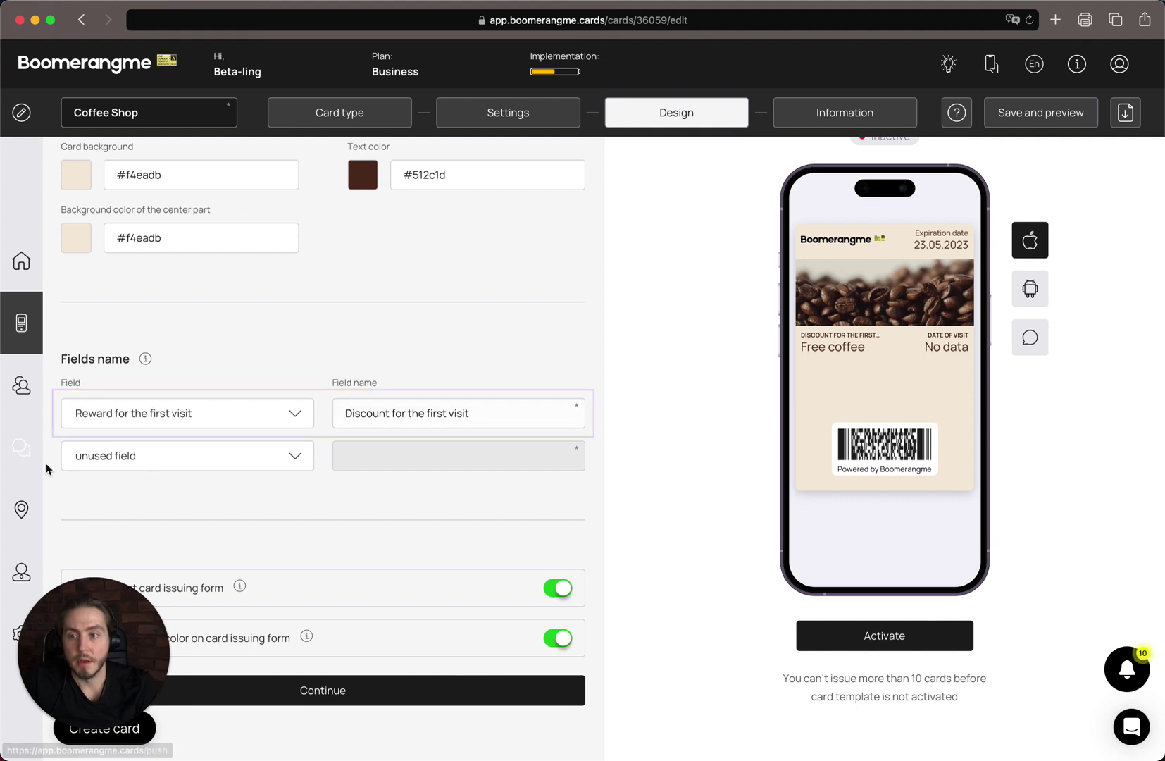
pyautogui.click(382, 409)
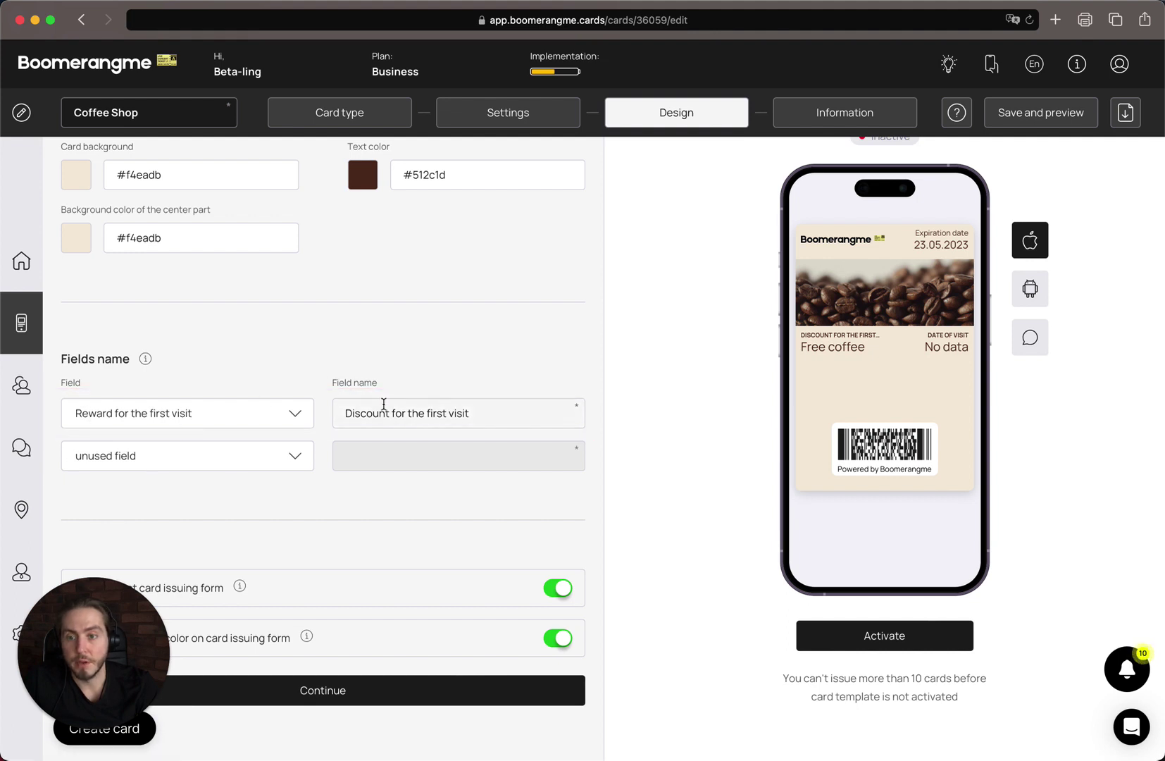
pyautogui.doubleClick(381, 409)
pyautogui.write('Rewar')
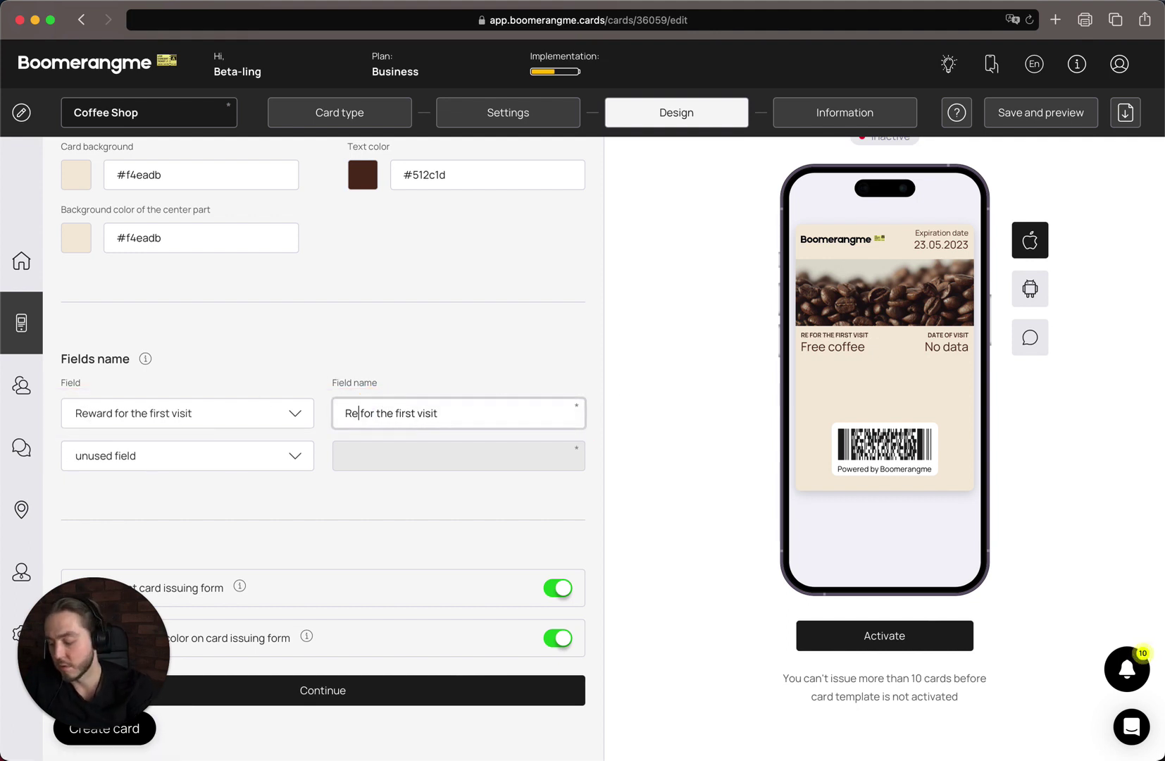
pyautogui.write('d')
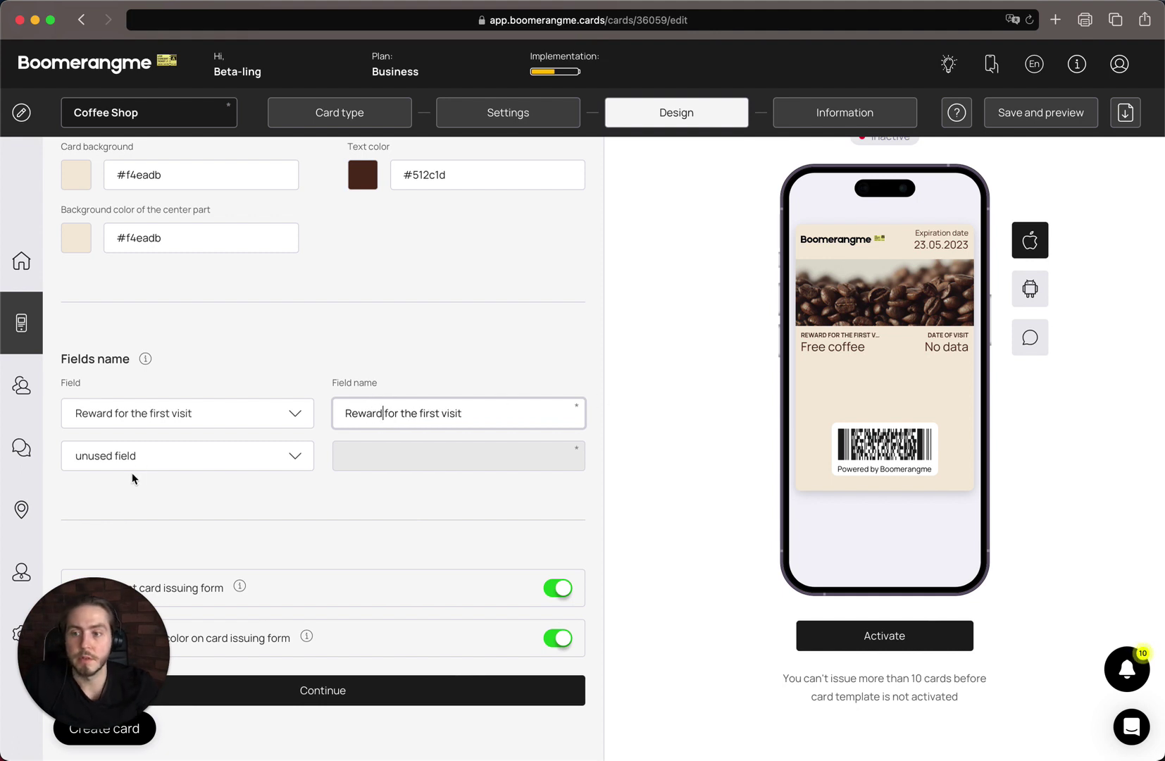
# - Set the second card field to show the customer's First name
pyautogui.click(213, 461)
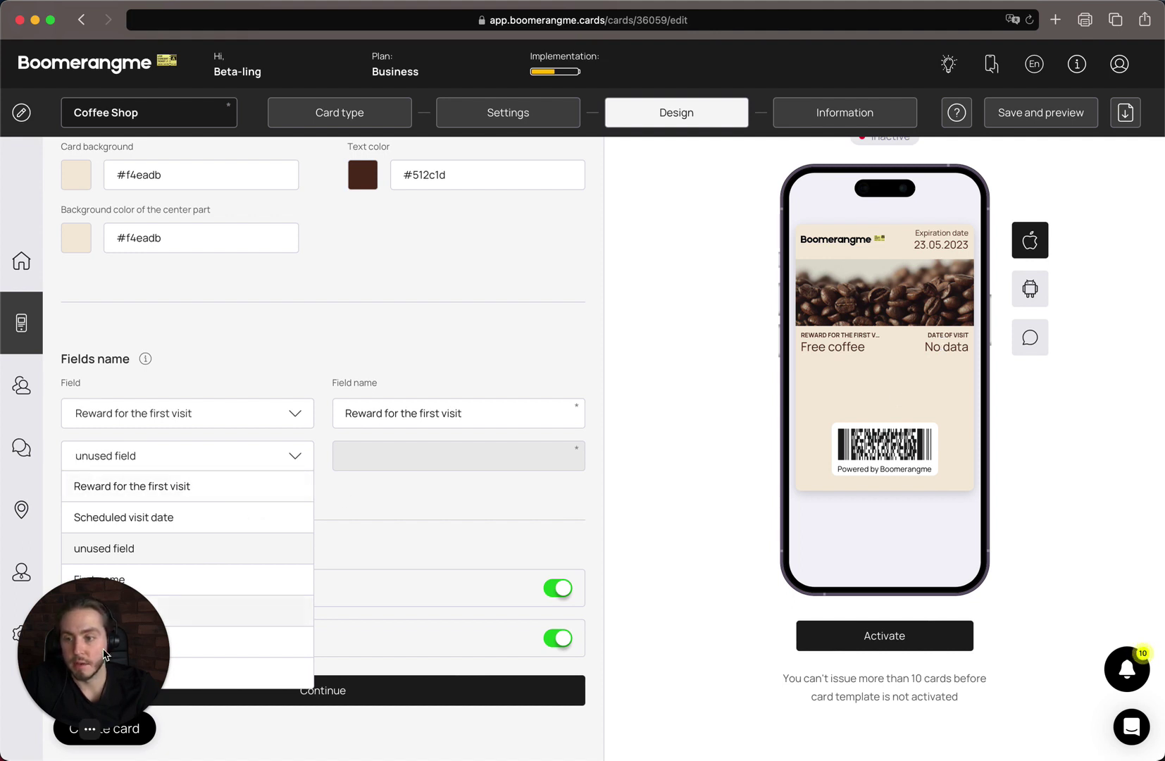
pyautogui.moveTo(90, 635); pyautogui.dragTo(1161, 654)
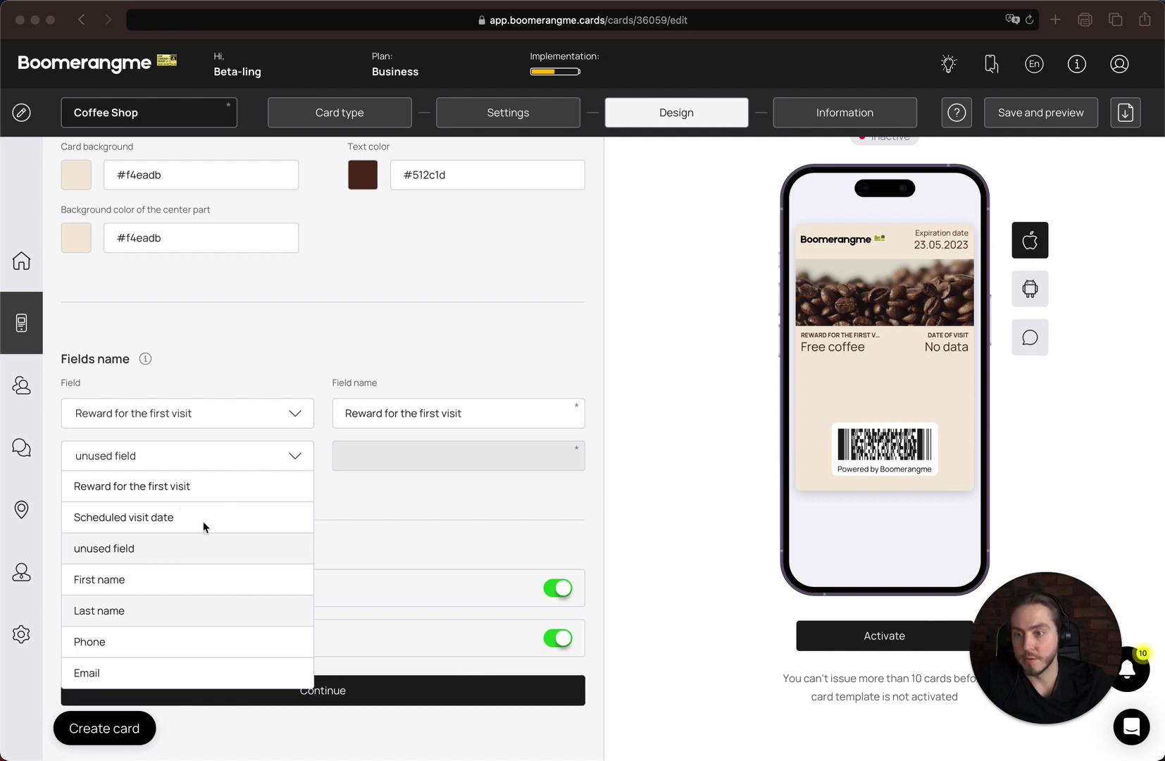
pyautogui.click(194, 581)
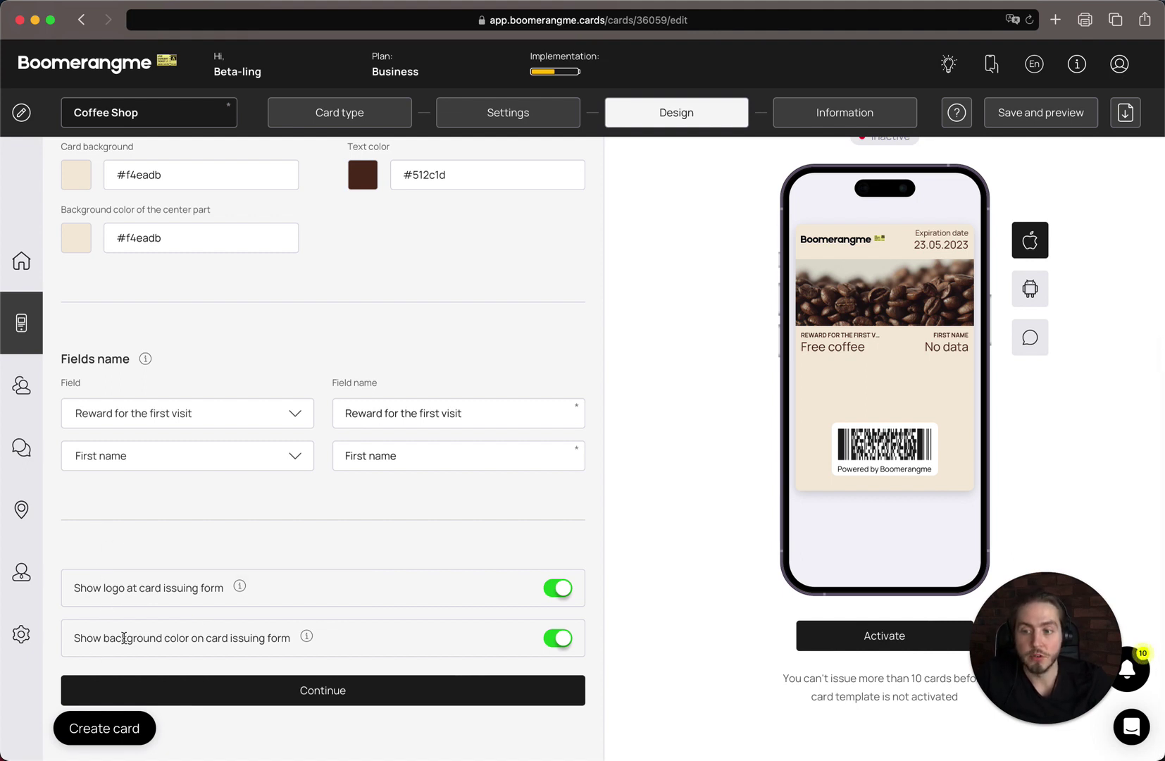
pyautogui.click(322, 690)
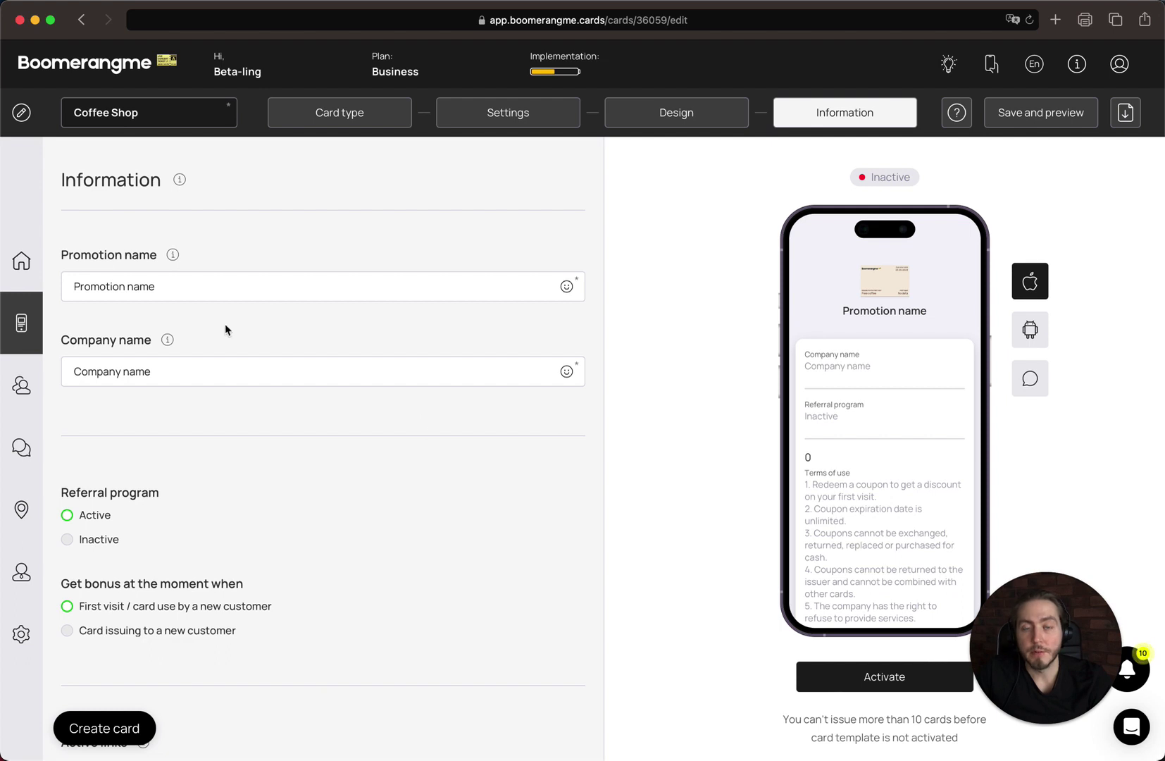
pyautogui.tripleClick(246, 286)
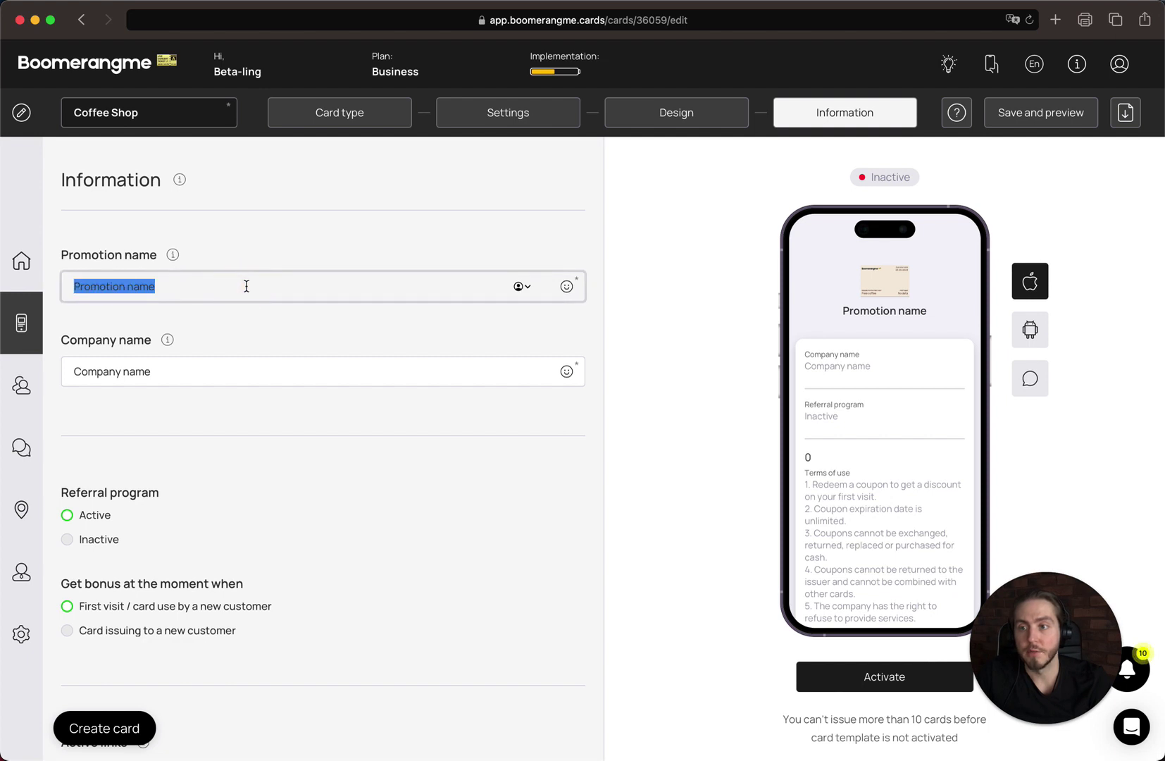
pyautogui.tripleClick(205, 371)
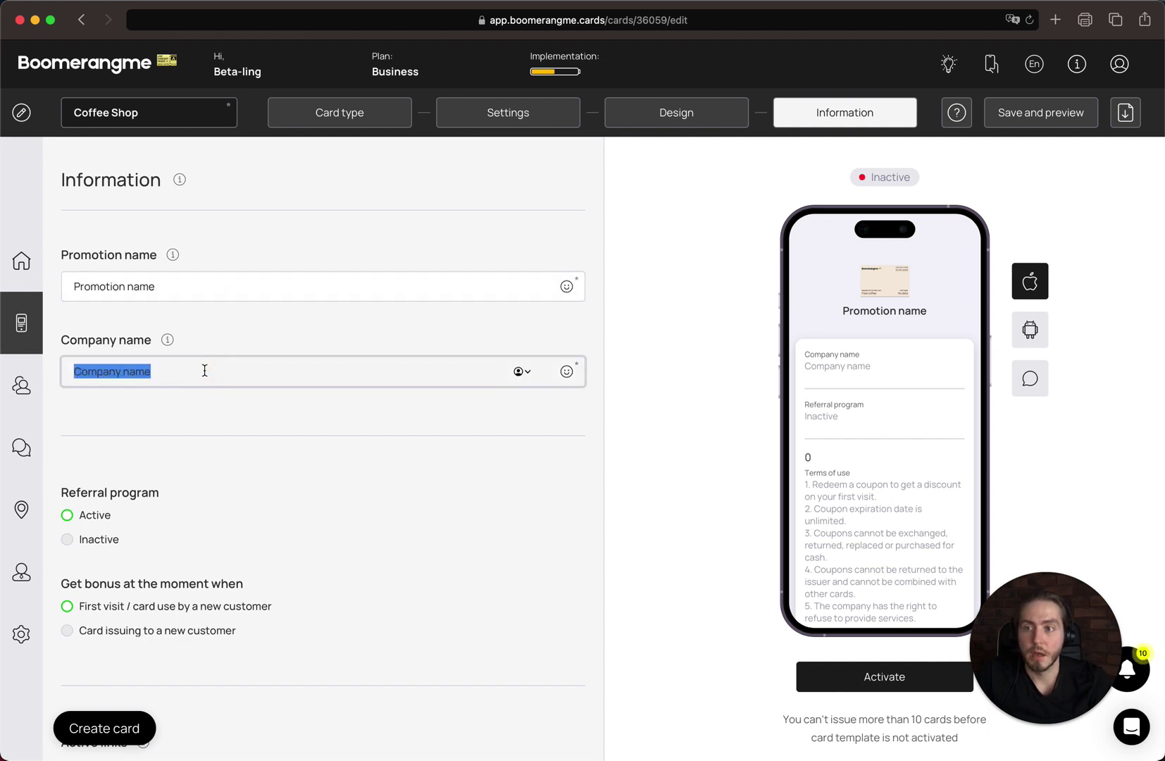
pyautogui.scroll(-4, 204, 371)
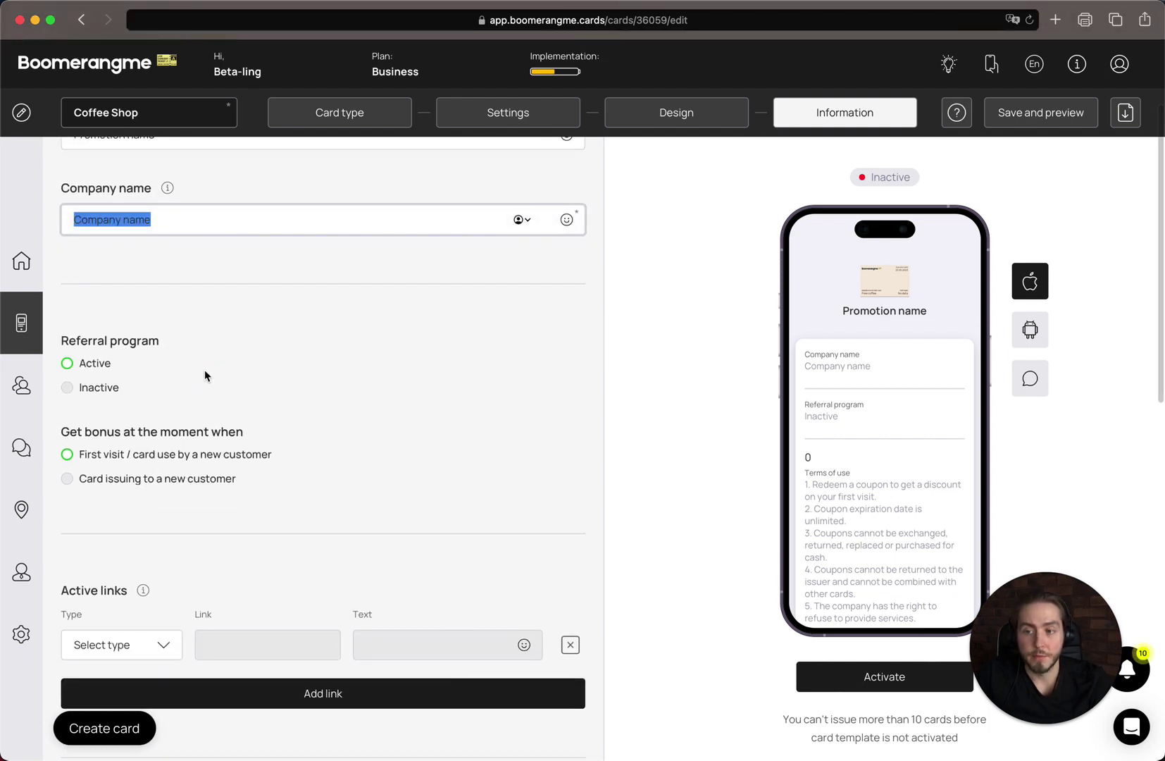
pyautogui.scroll(-1, 203, 370)
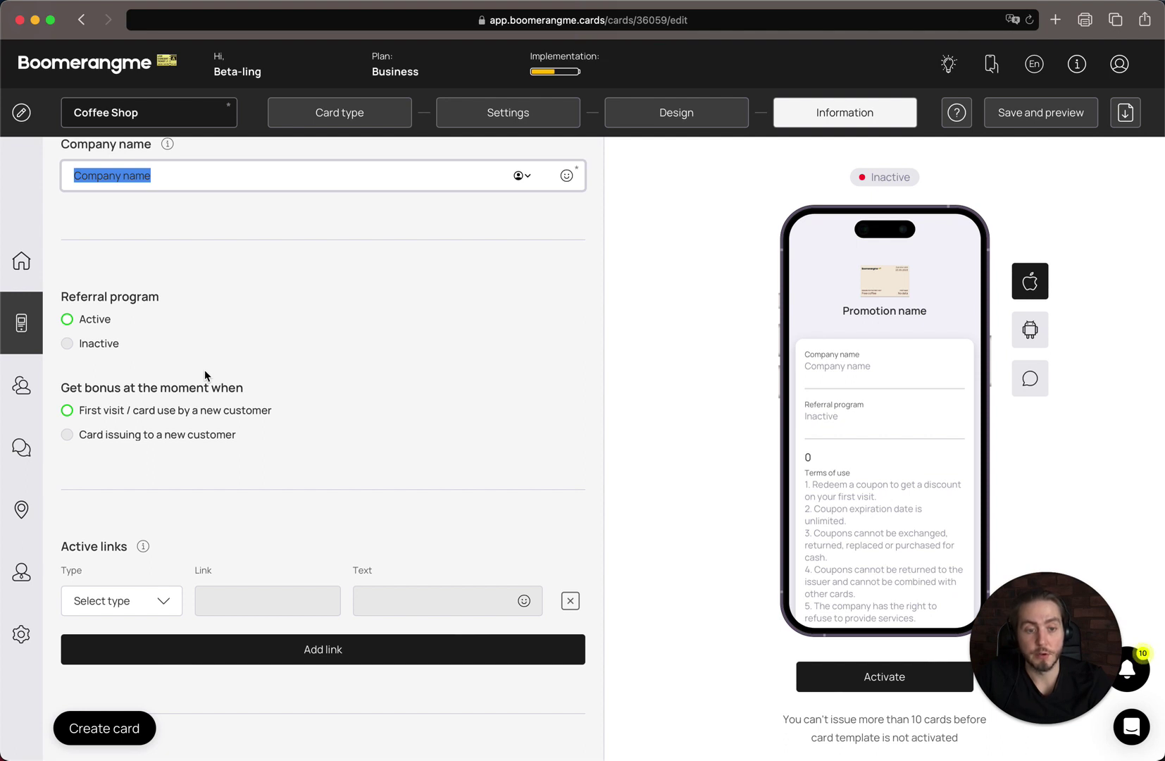
pyautogui.scroll(-2, 205, 375)
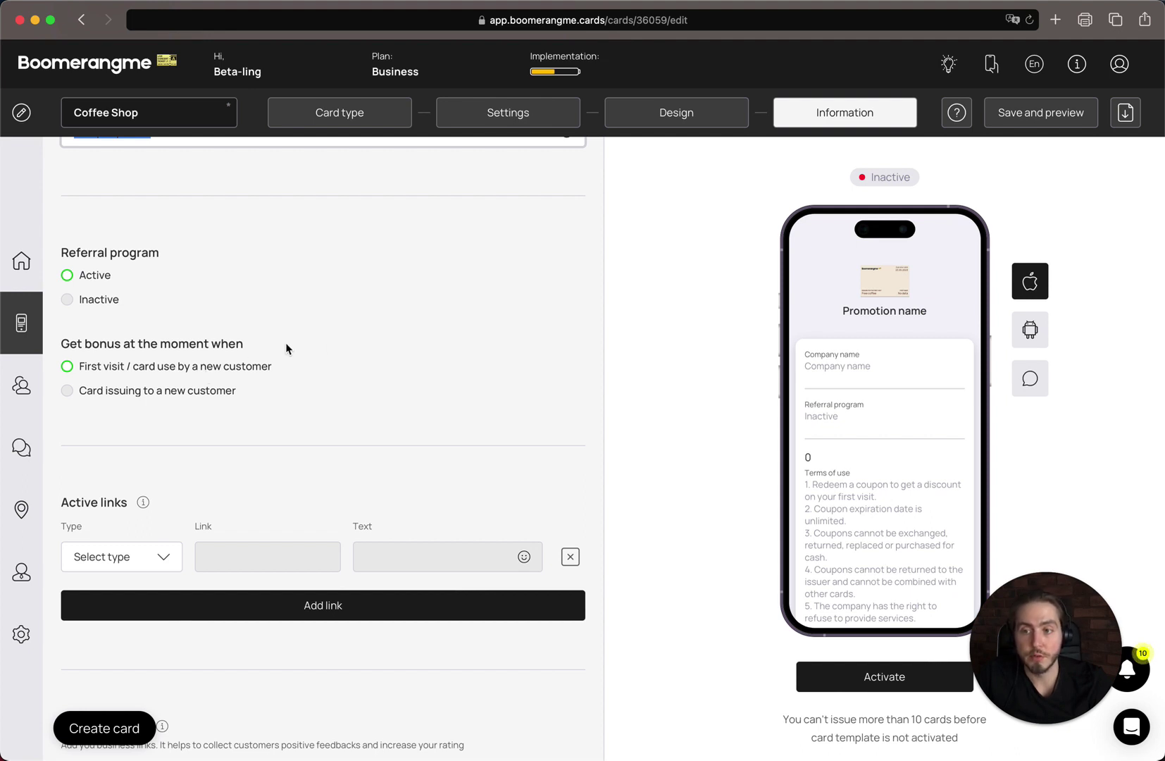
pyautogui.scroll(-2, 285, 343)
pyautogui.scroll(3, 285, 342)
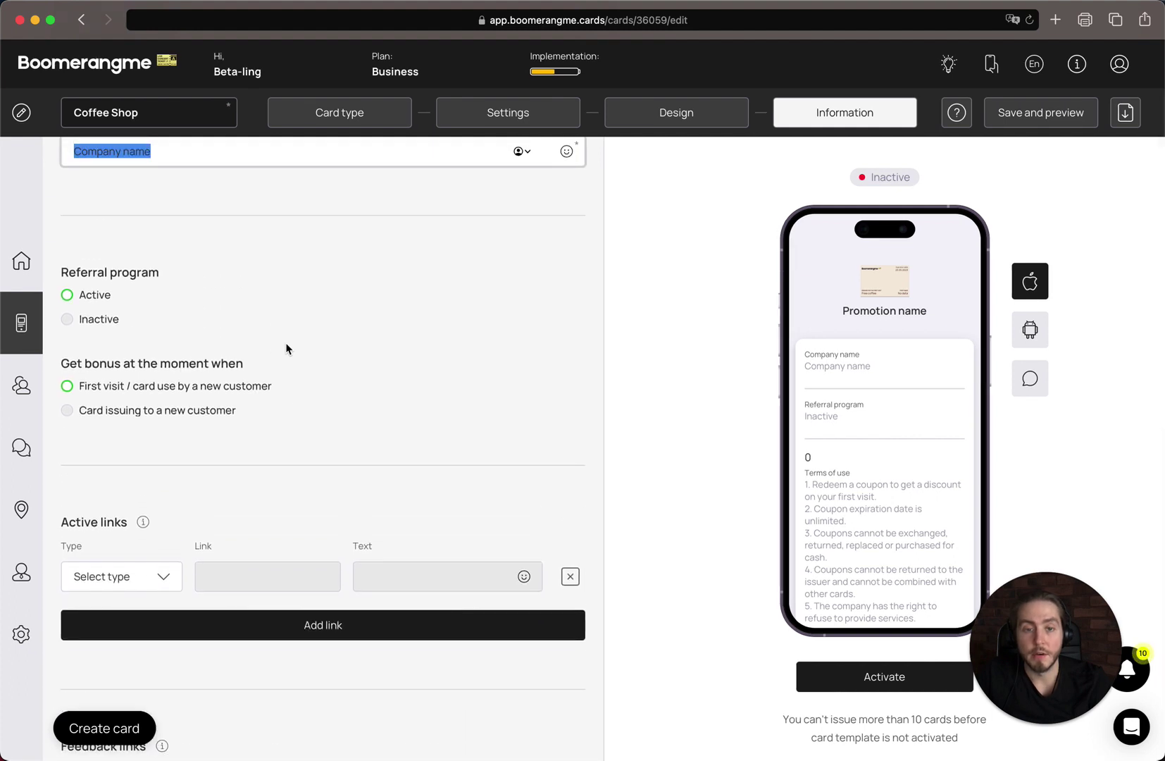
pyautogui.click(351, 397)
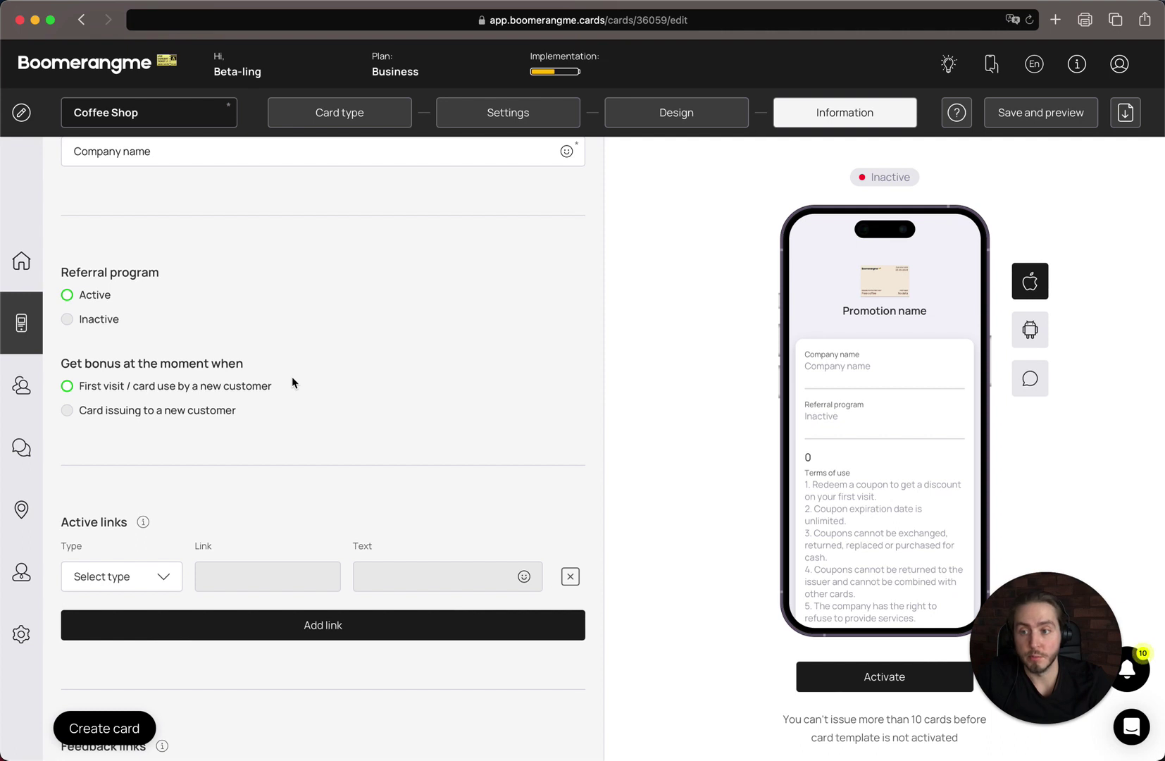
pyautogui.click(307, 396)
pyautogui.click(233, 411)
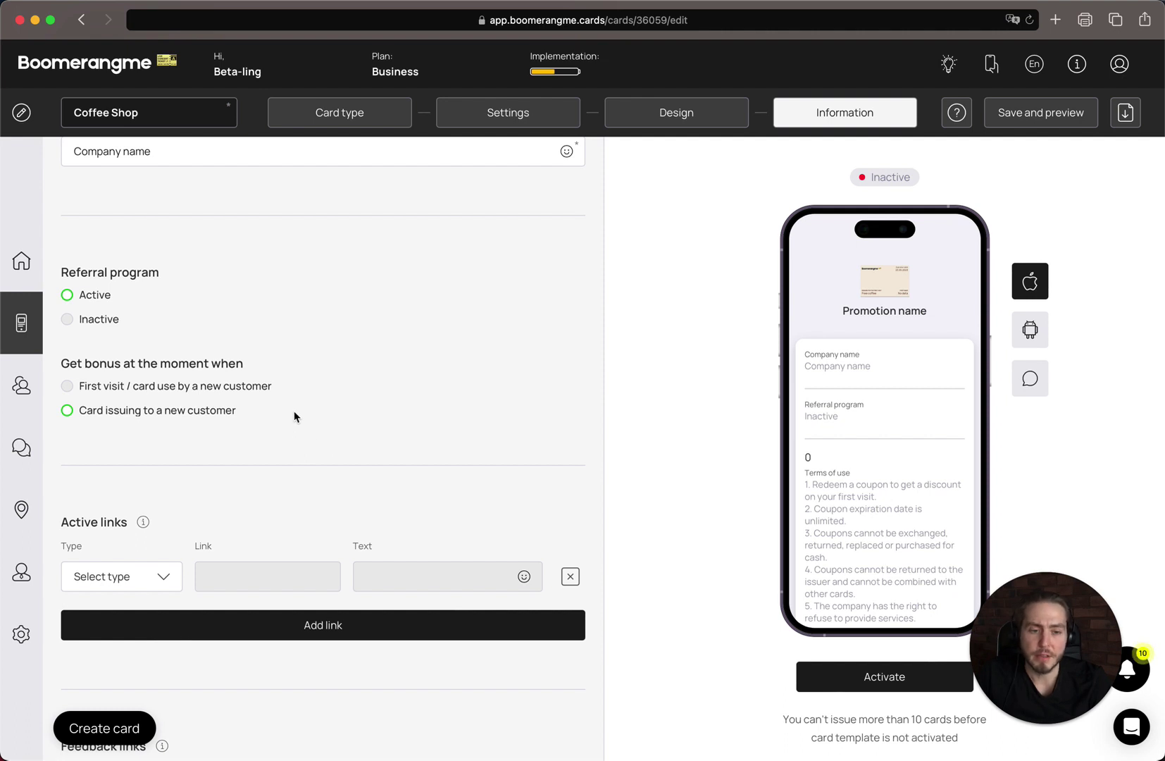
pyautogui.click(271, 388)
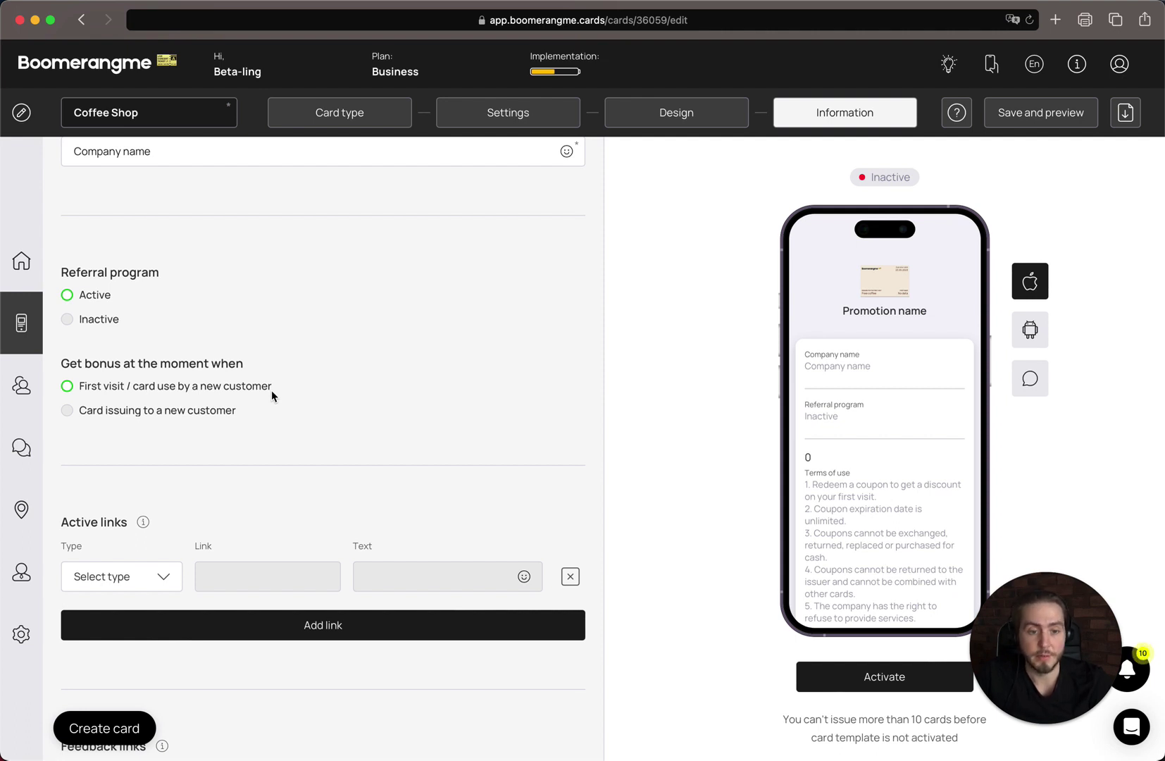
pyautogui.scroll(-5, 271, 390)
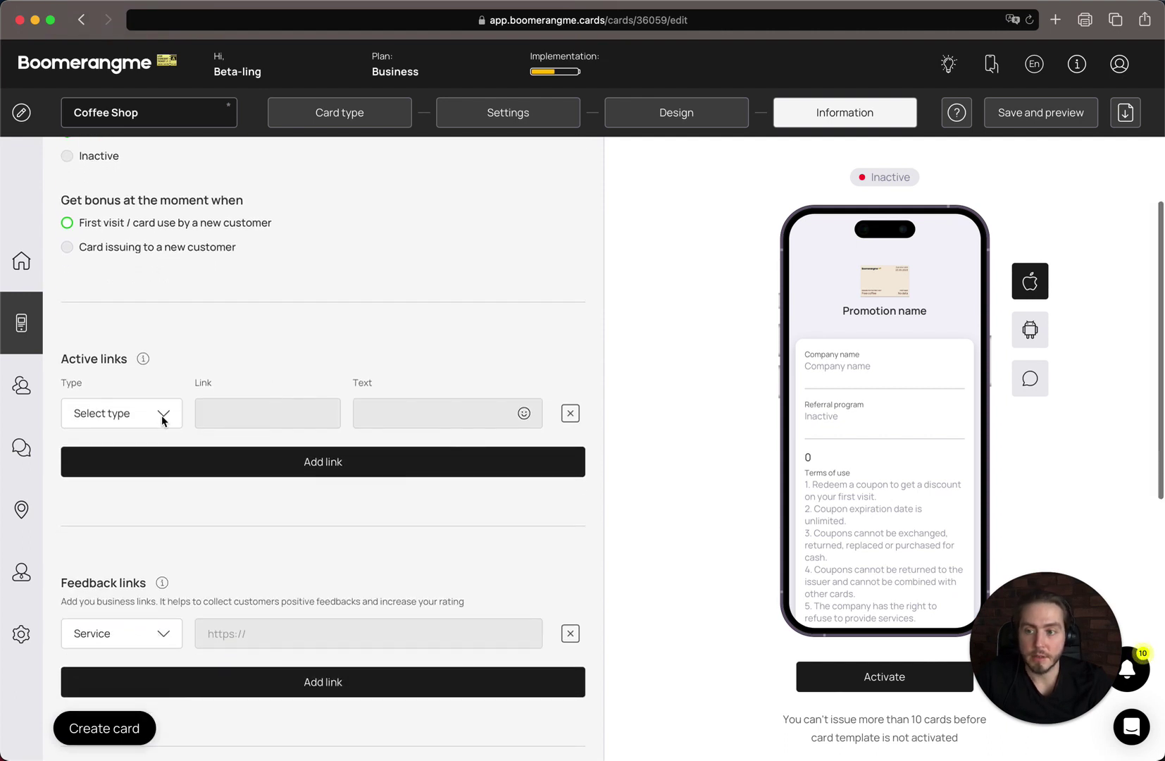
# - Add a URL active link to boomerangme.bi with the text 'website'
pyautogui.click(161, 416)
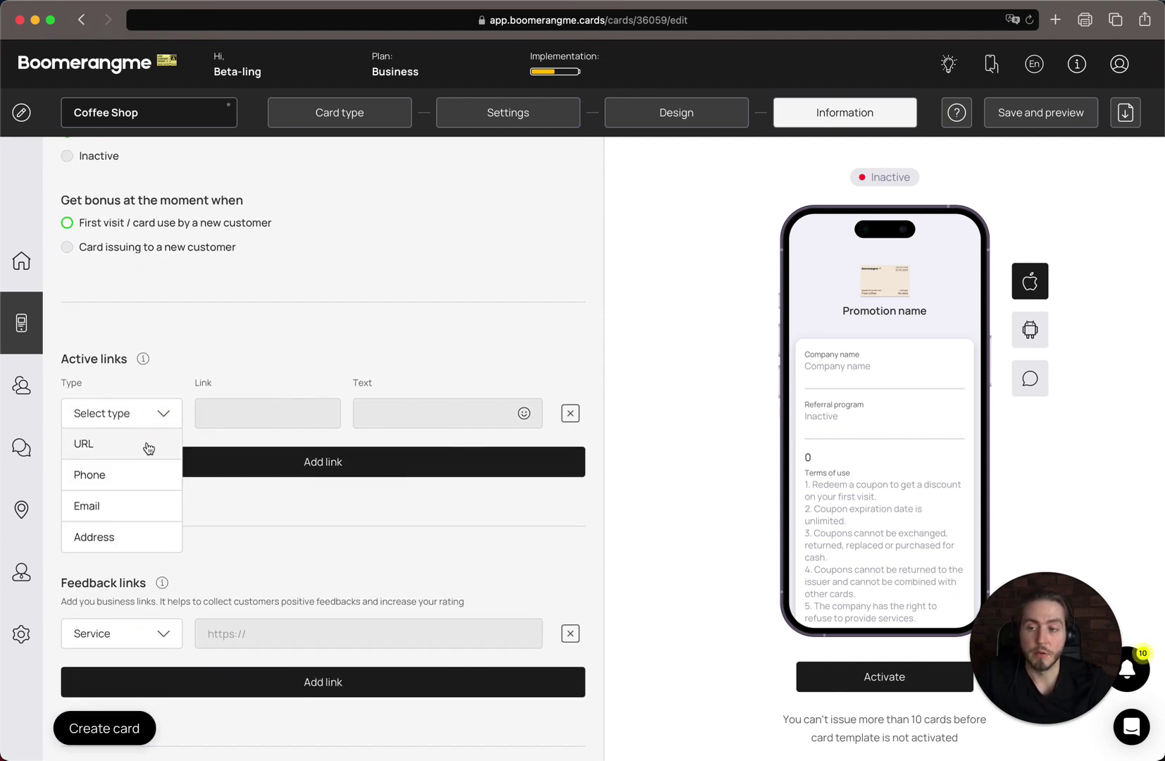
pyautogui.click(146, 445)
pyautogui.click(279, 421)
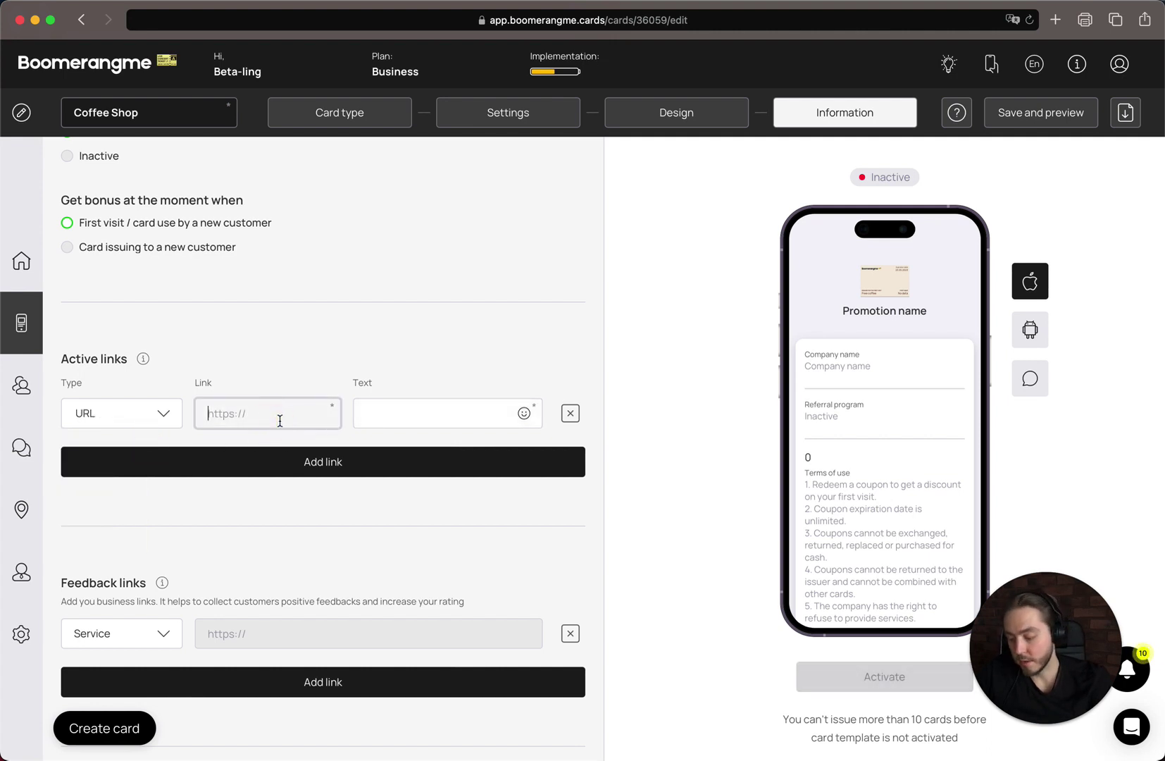
pyautogui.write('boomerangm')
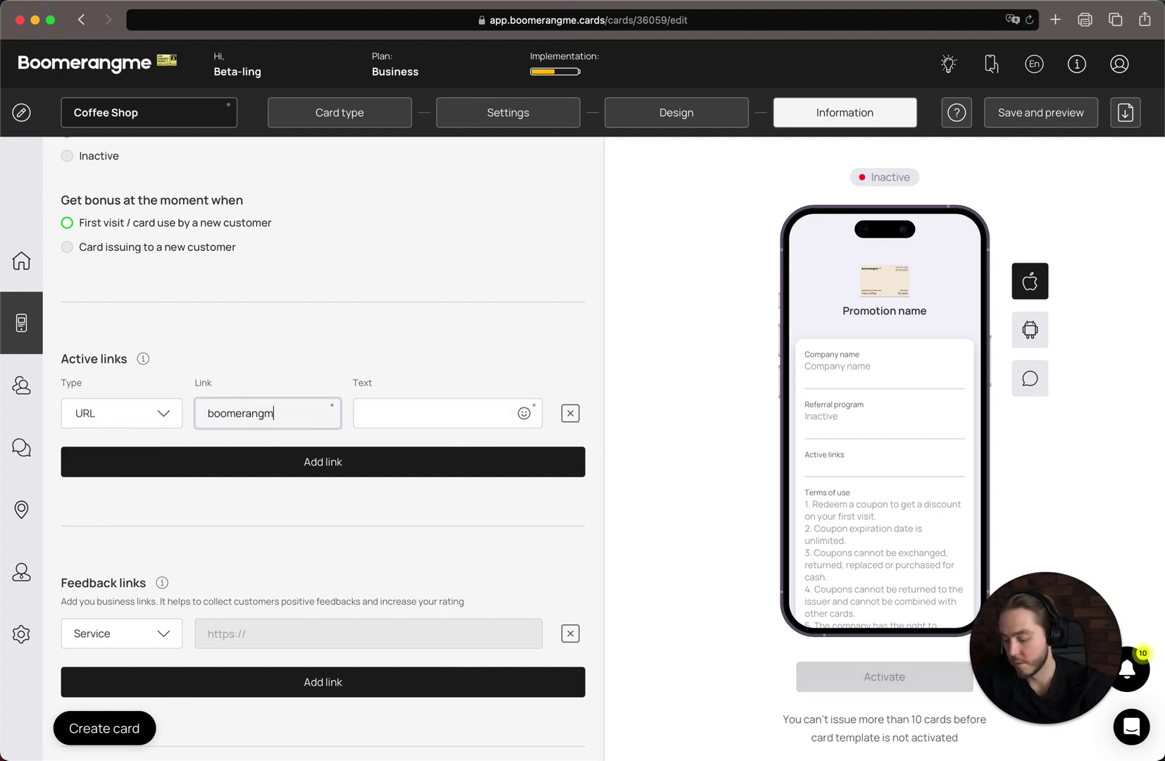
pyautogui.write('e.bi')
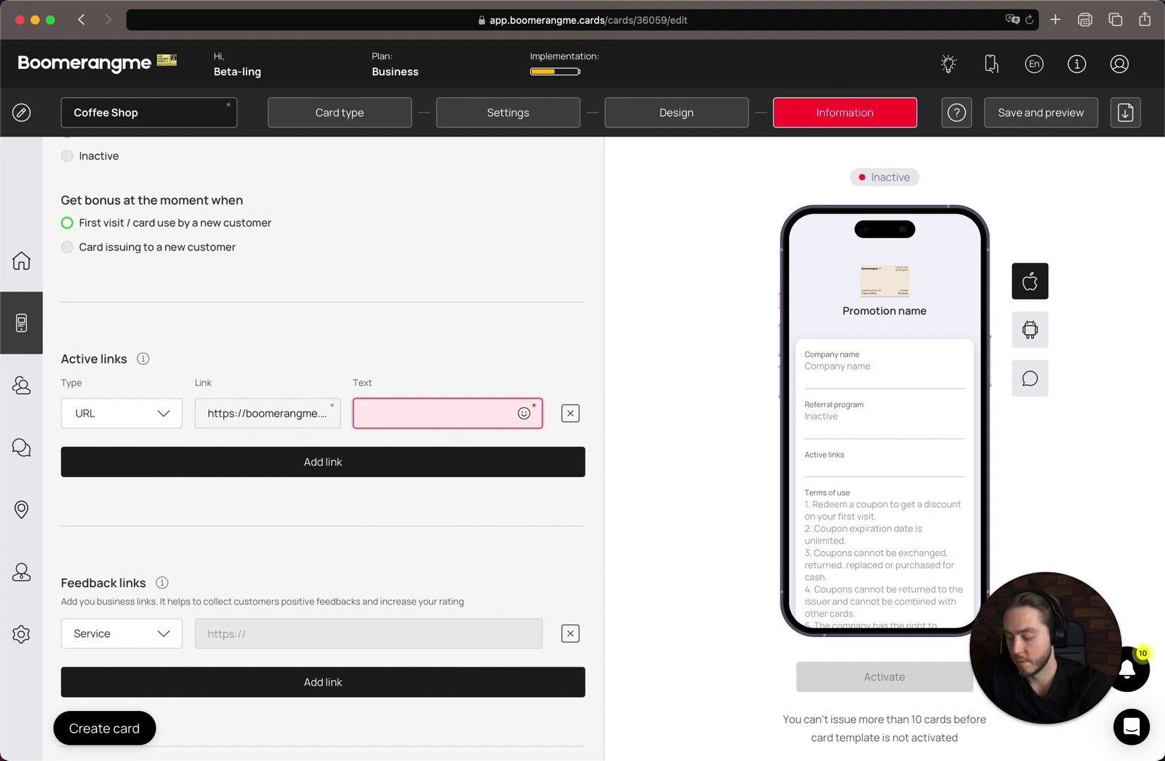
pyautogui.write('website')
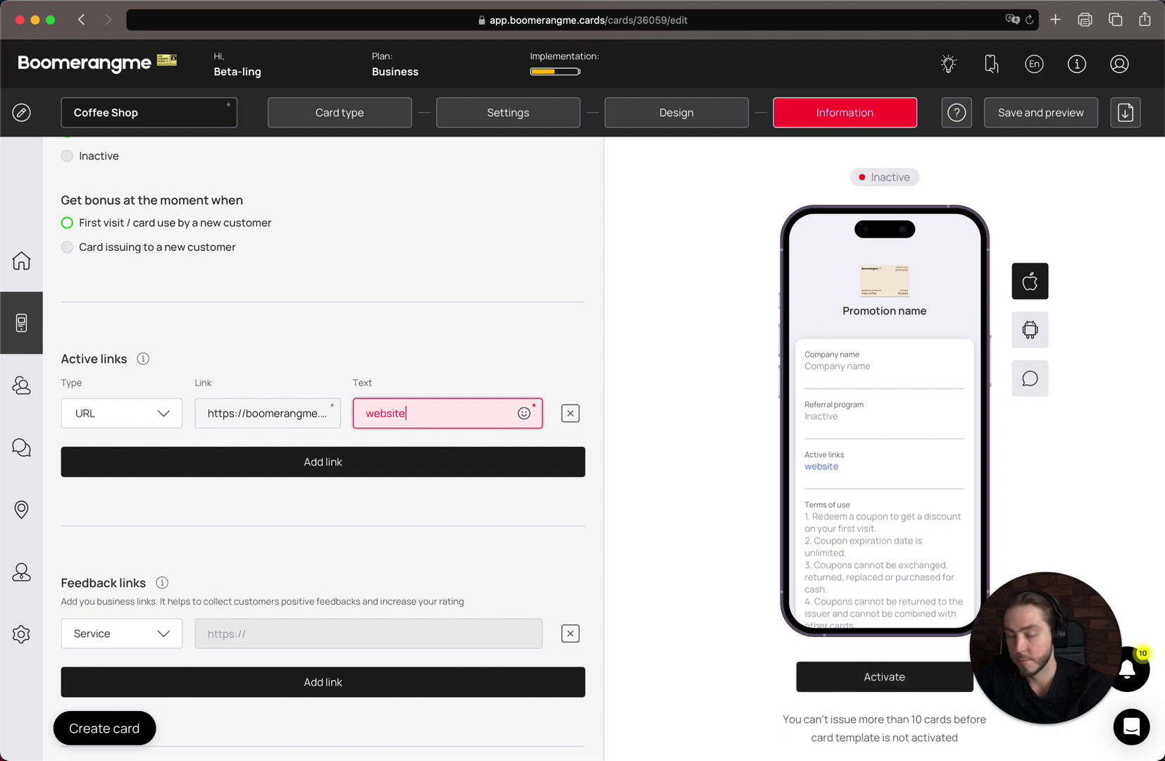
# - Add a Phone active link with the business number, reused as its display text
pyautogui.click(186, 475)
pyautogui.click(137, 466)
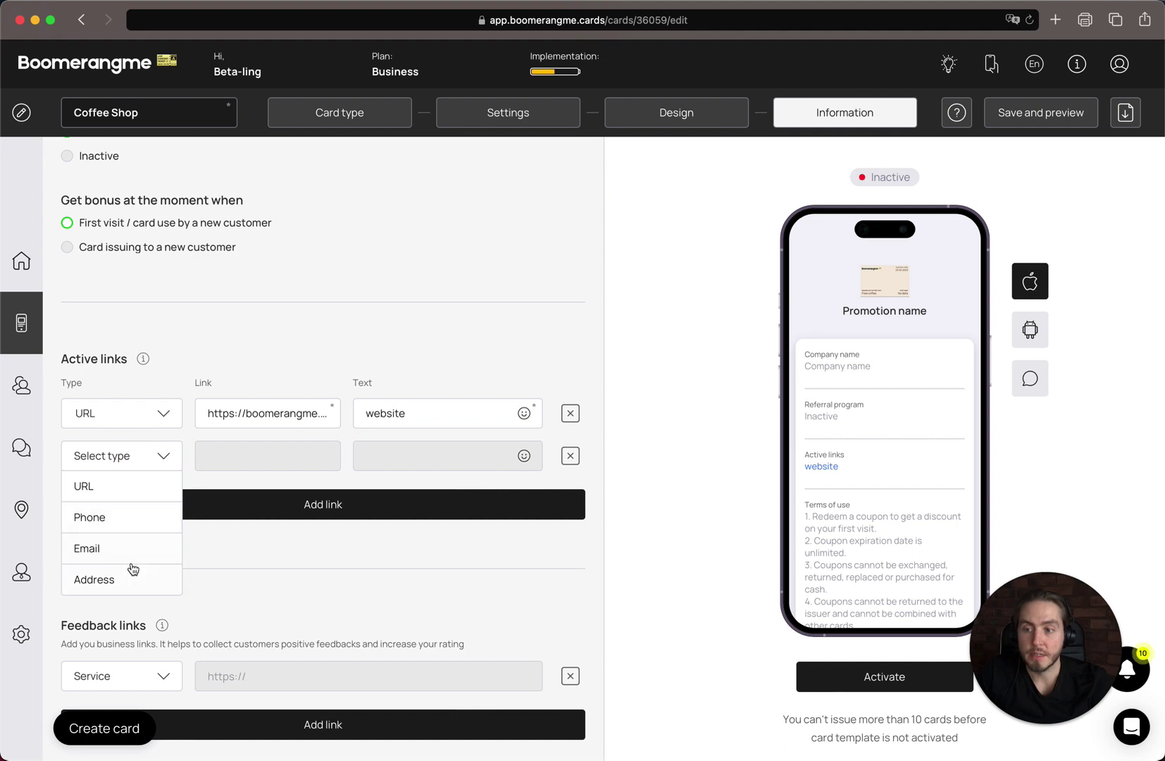
pyautogui.click(151, 528)
pyautogui.click(257, 461)
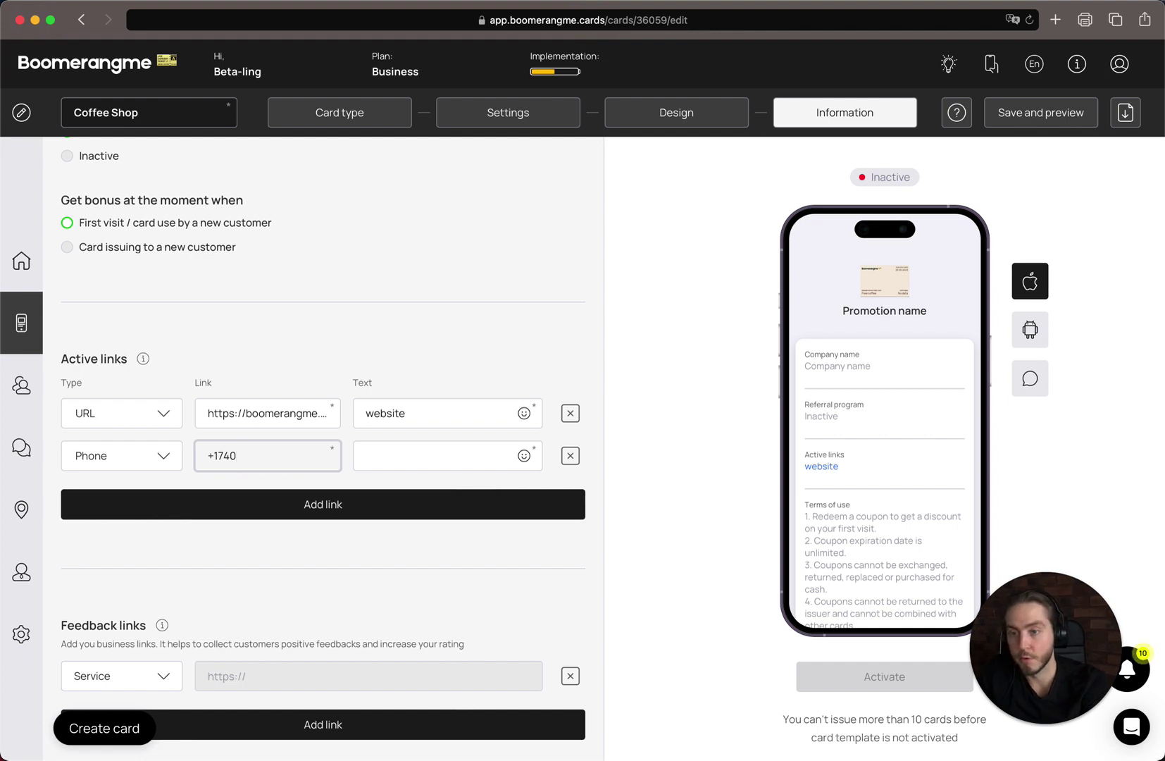
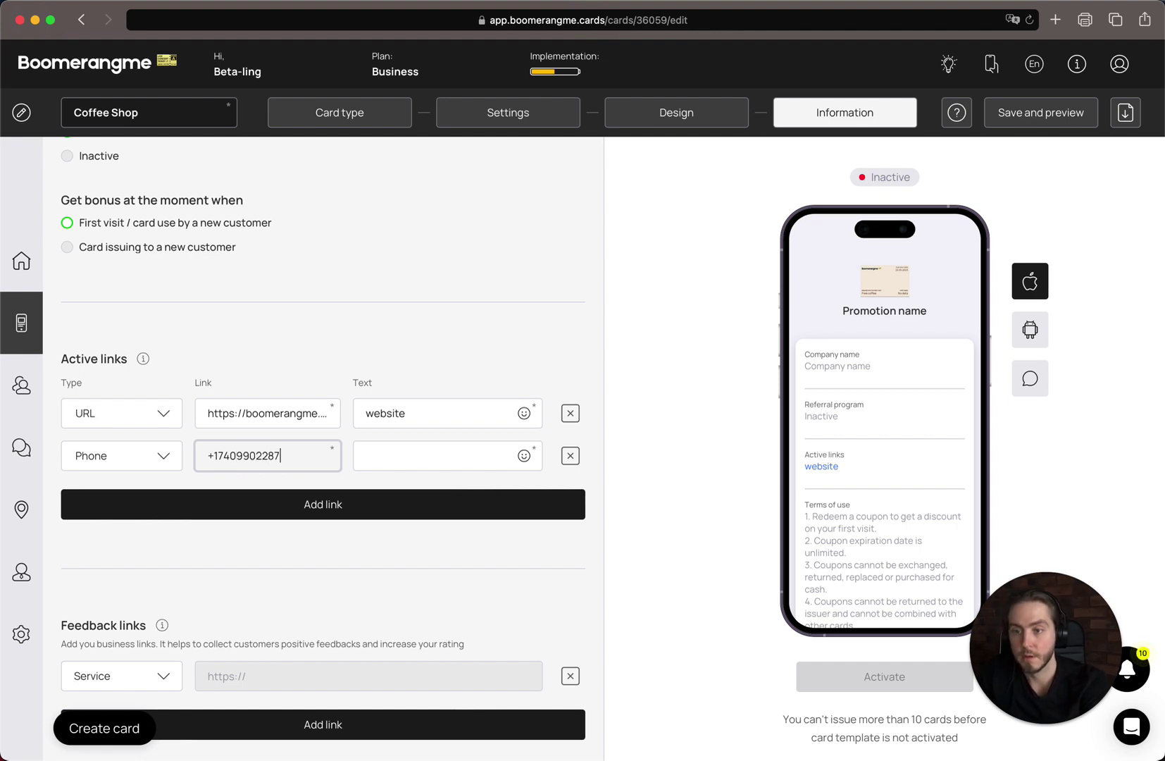
pyautogui.press('super+a')
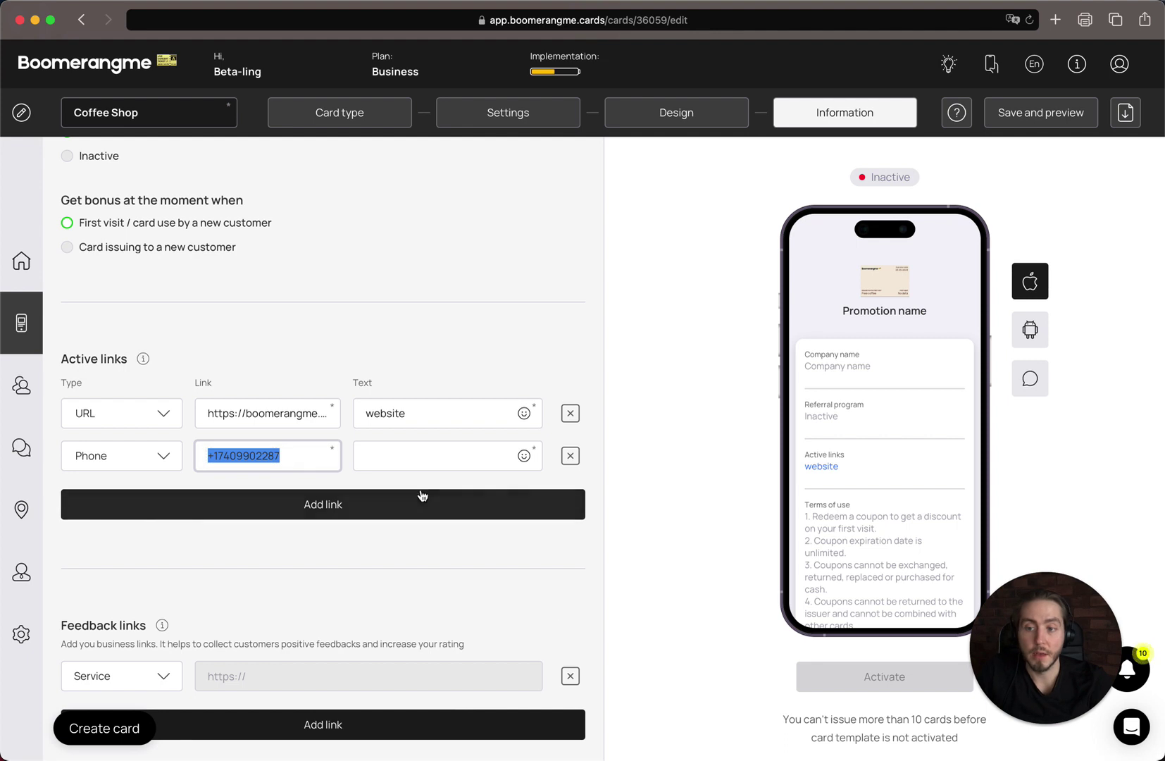
pyautogui.press('super+c')
pyautogui.click(479, 465)
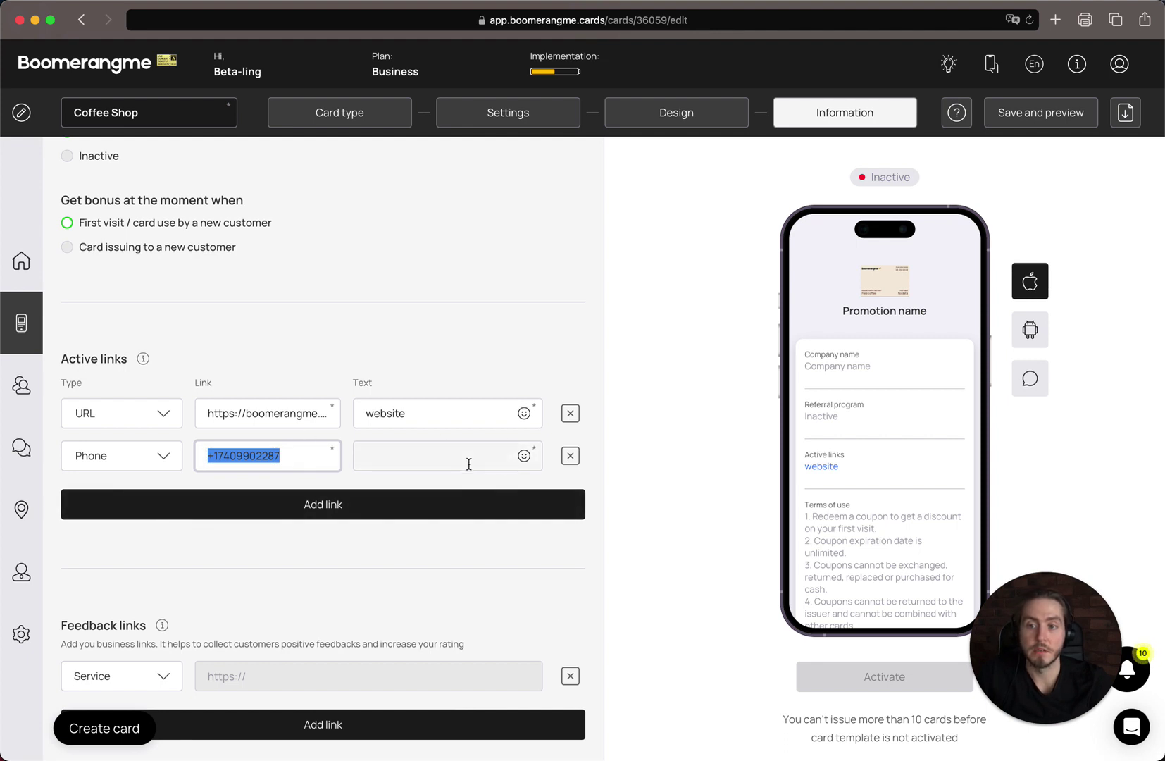
pyautogui.press('super+v')
# - Add an Email active link with the contact address, reused as its display text
pyautogui.click(393, 502)
pyautogui.click(99, 498)
pyautogui.click(148, 590)
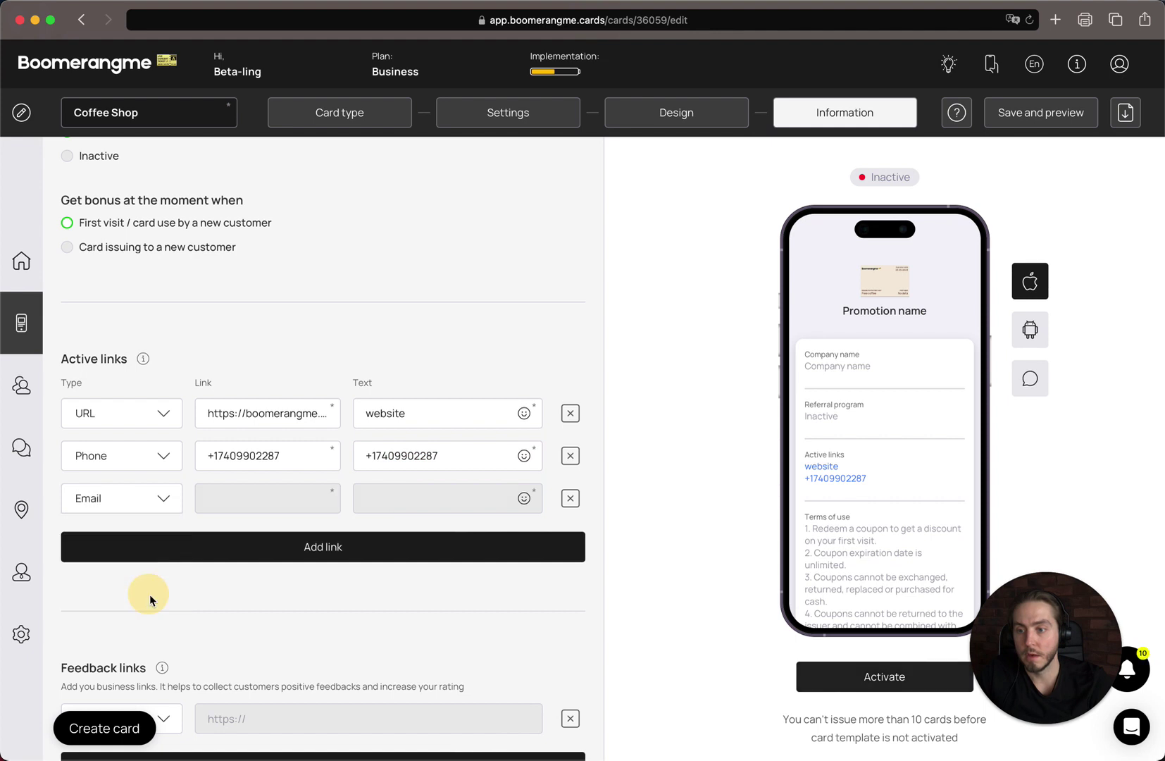
pyautogui.click(279, 499)
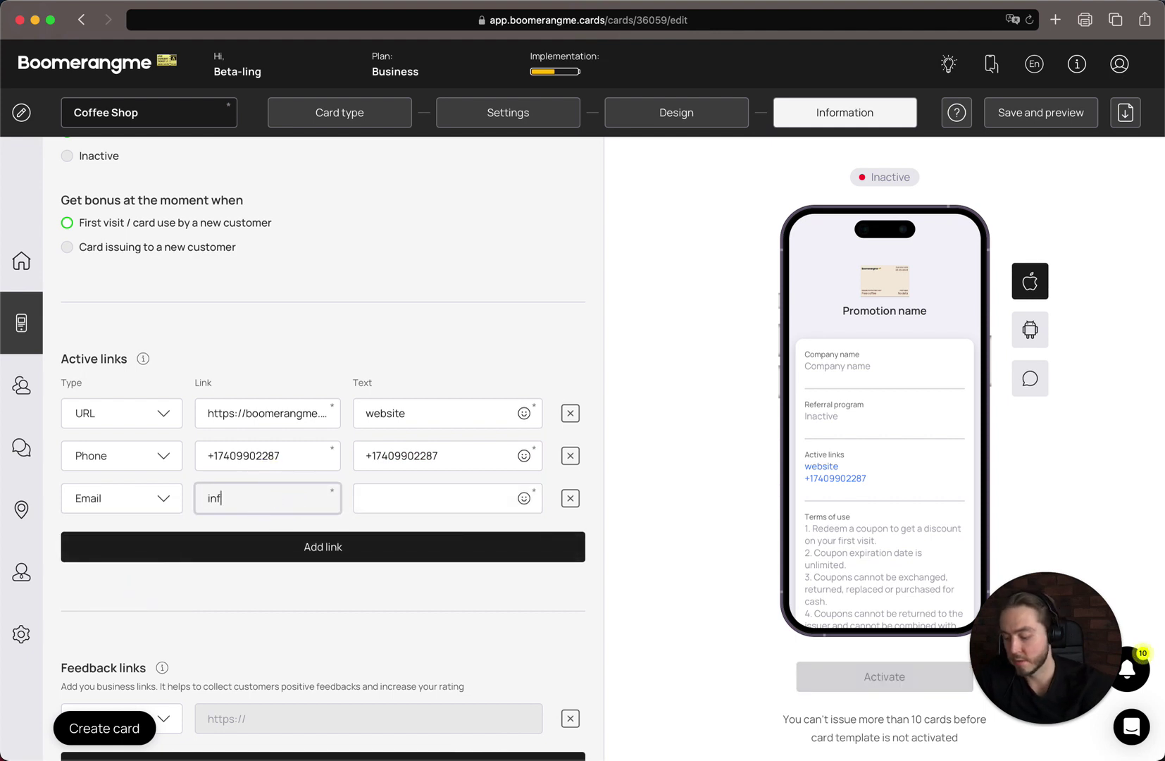
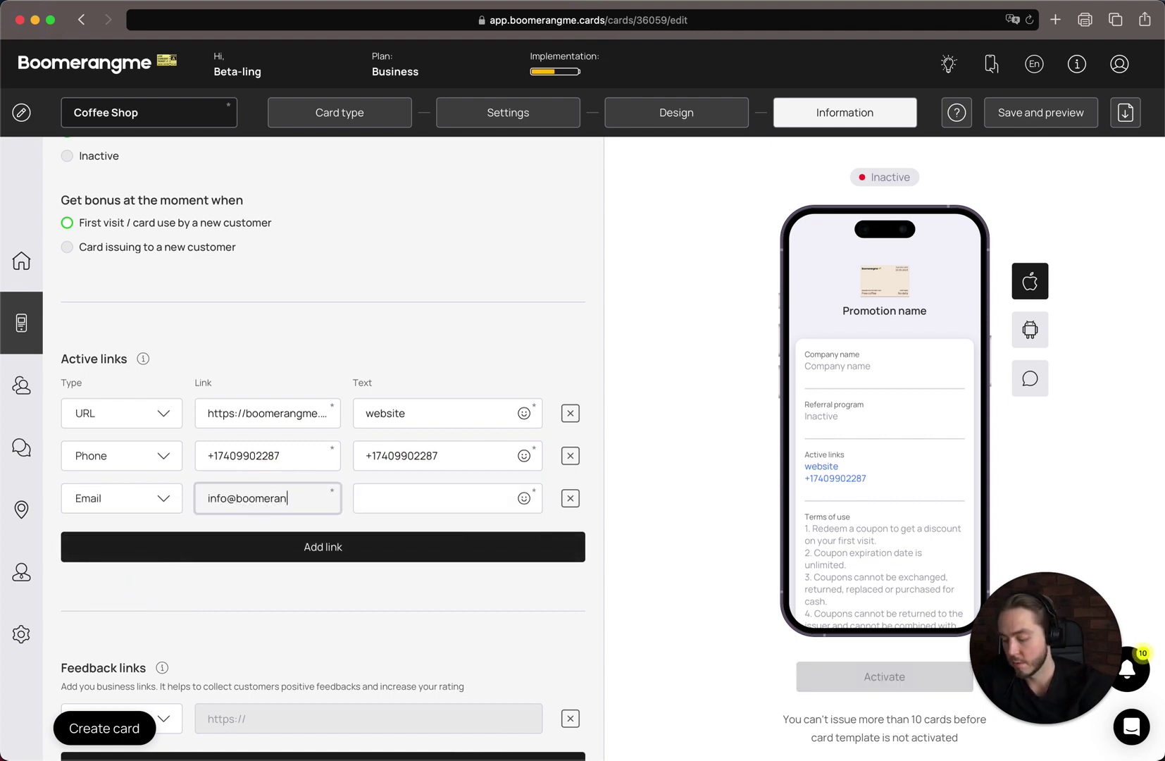
pyautogui.press('super+a')
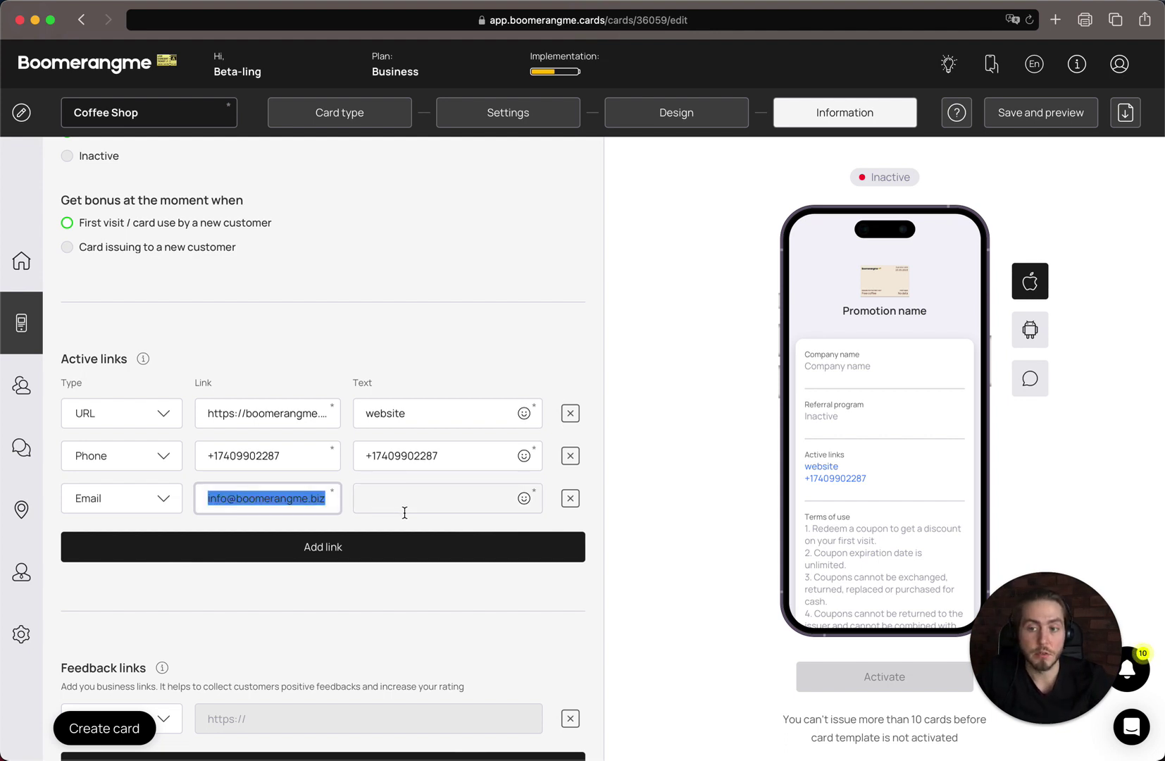
pyautogui.click(470, 493)
pyautogui.press('super+v')
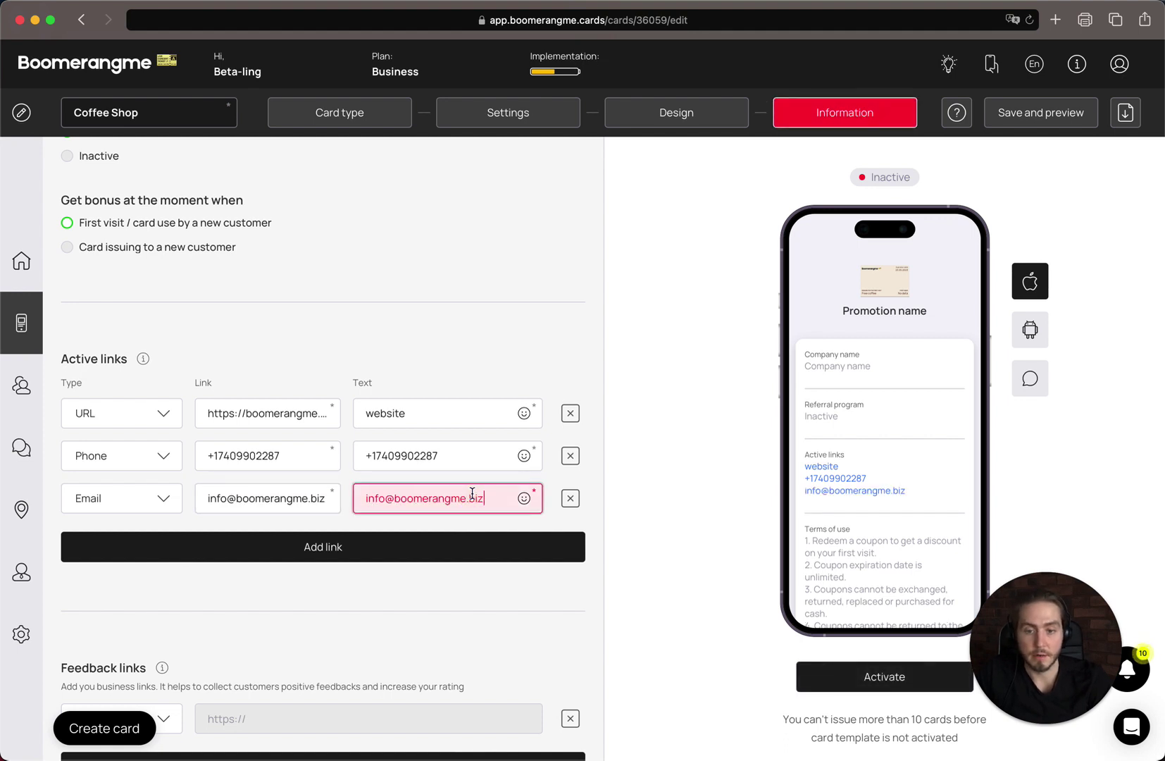
pyautogui.scroll(-3, 472, 493)
pyautogui.scroll(-2, 472, 493)
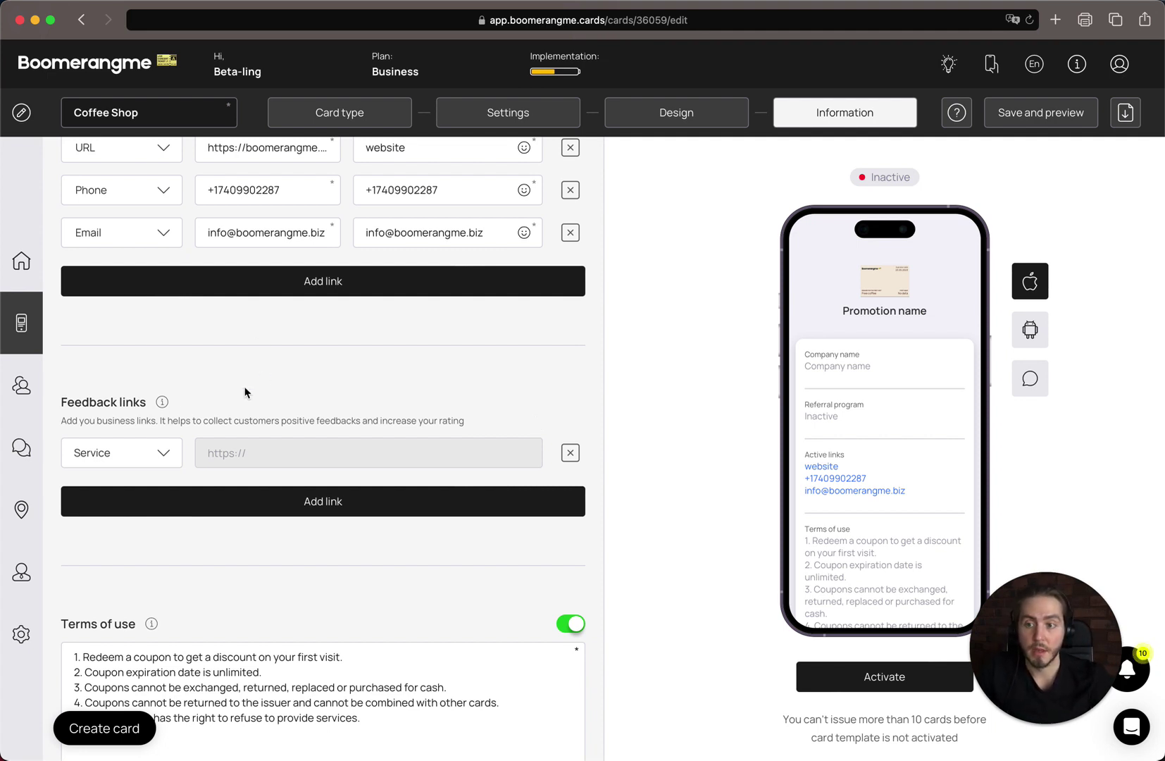
pyautogui.click(157, 450)
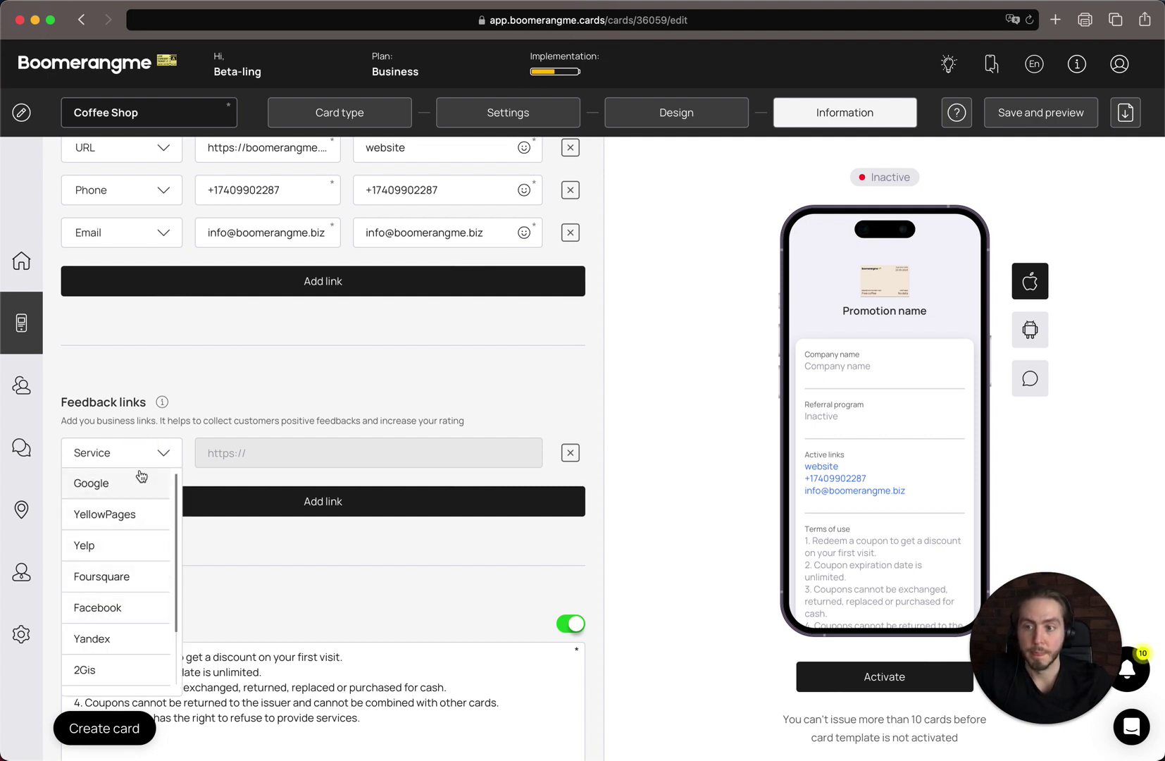
pyautogui.click(143, 480)
pyautogui.click(302, 450)
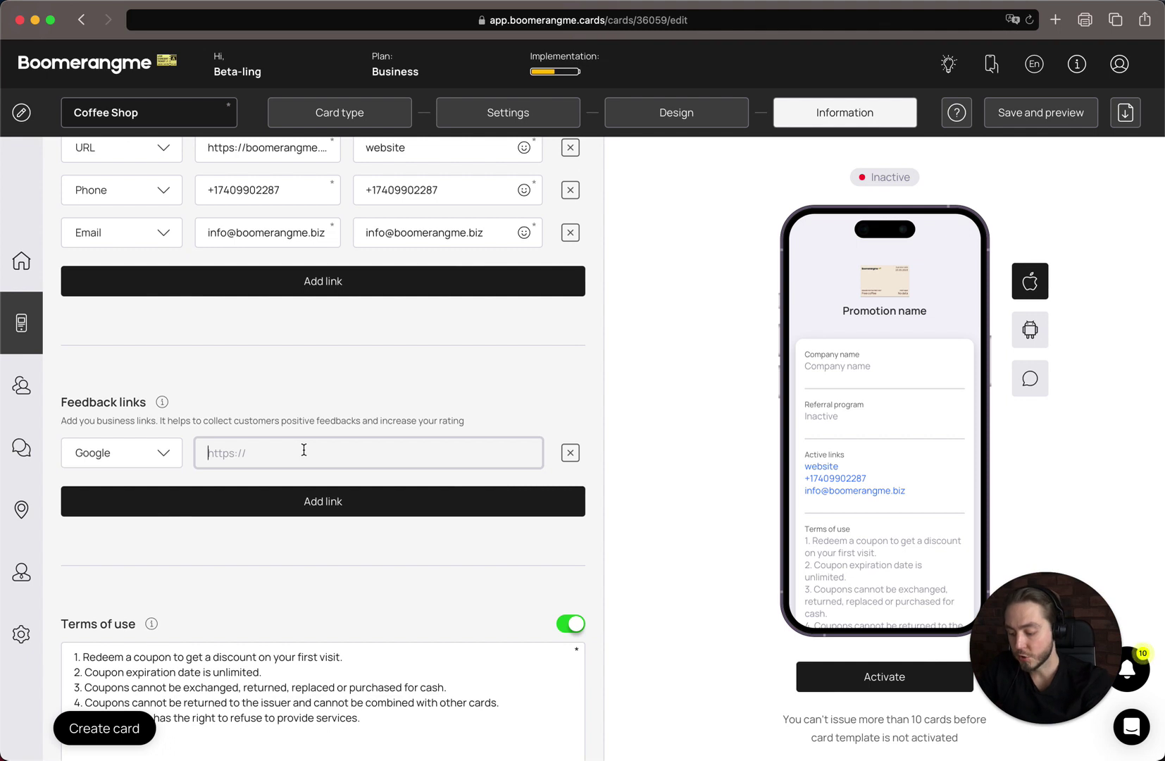
pyautogui.write('https')
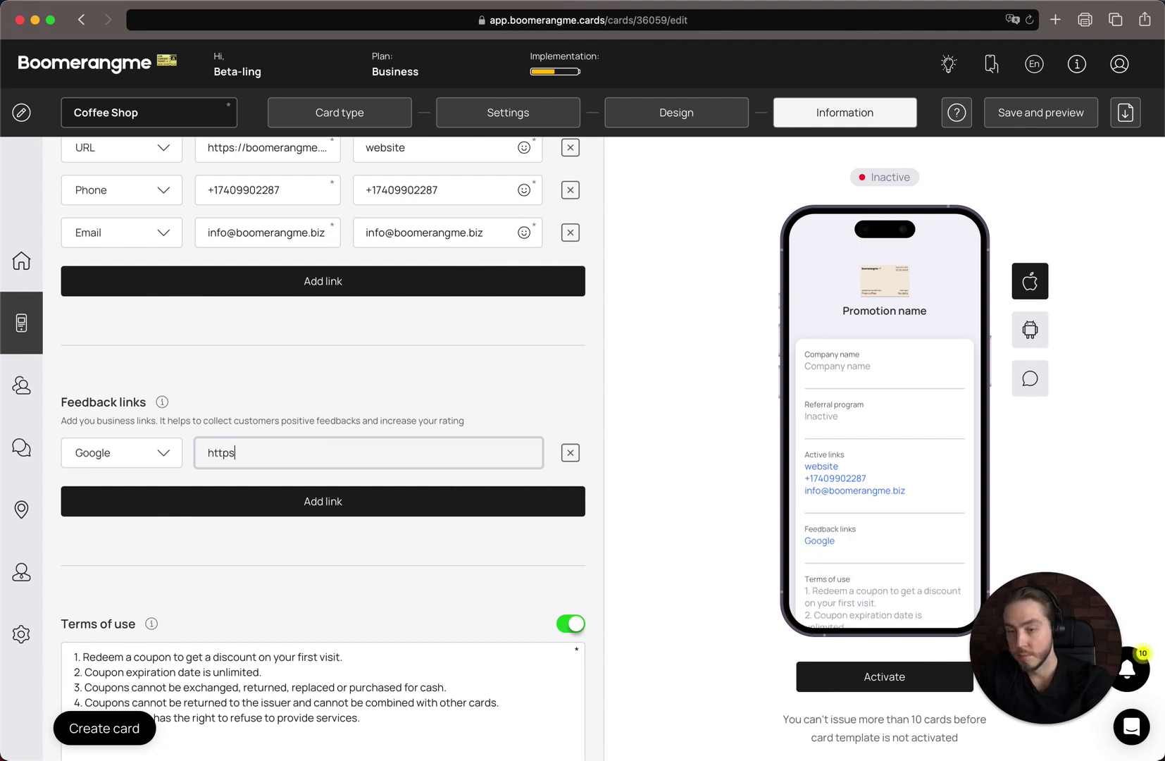
pyautogui.write('://')
pyautogui.write('goo')
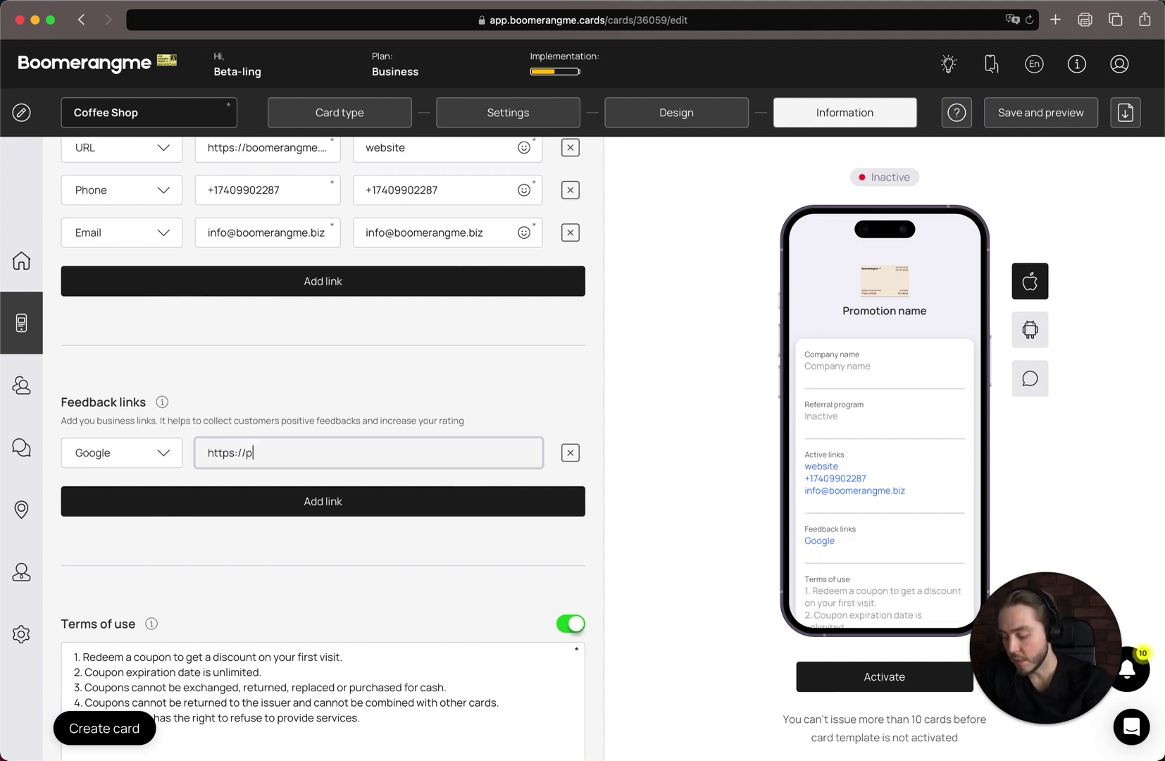
pyautogui.press('BackSpace')
pyautogui.press('BackSpace')
pyautogui.press('BackSpace')
pyautogui.write('m')
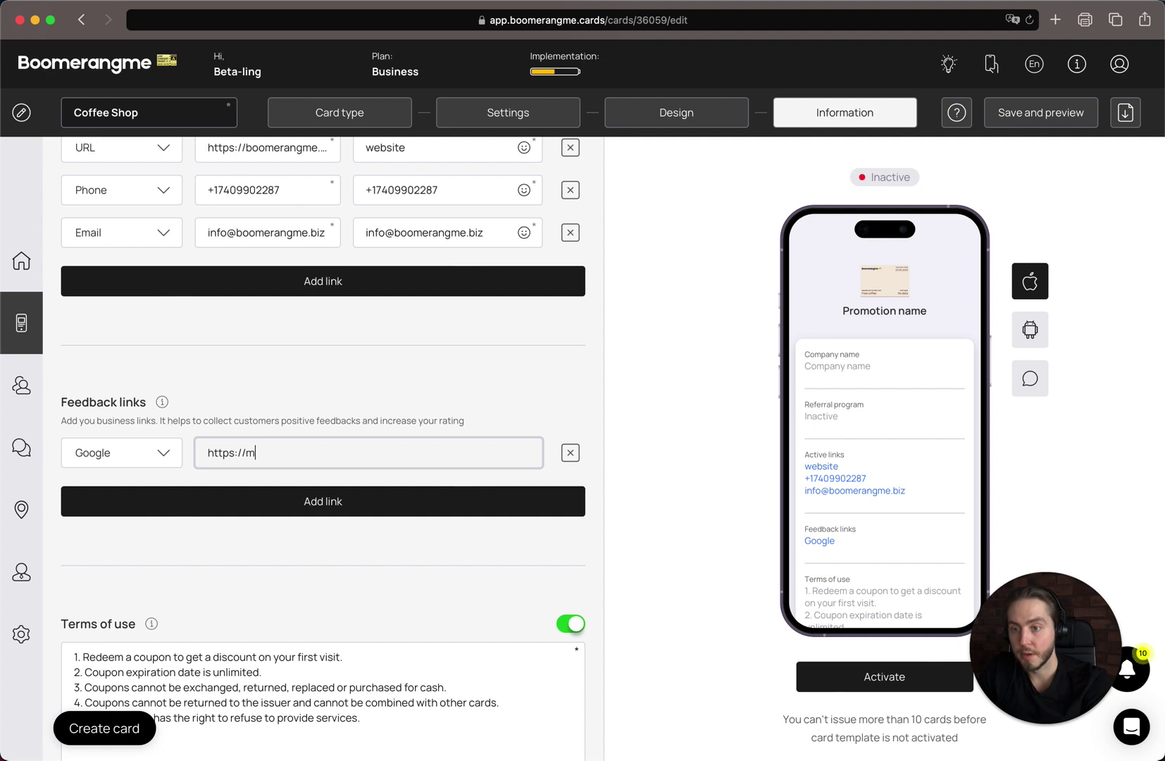
pyautogui.write('aps.g')
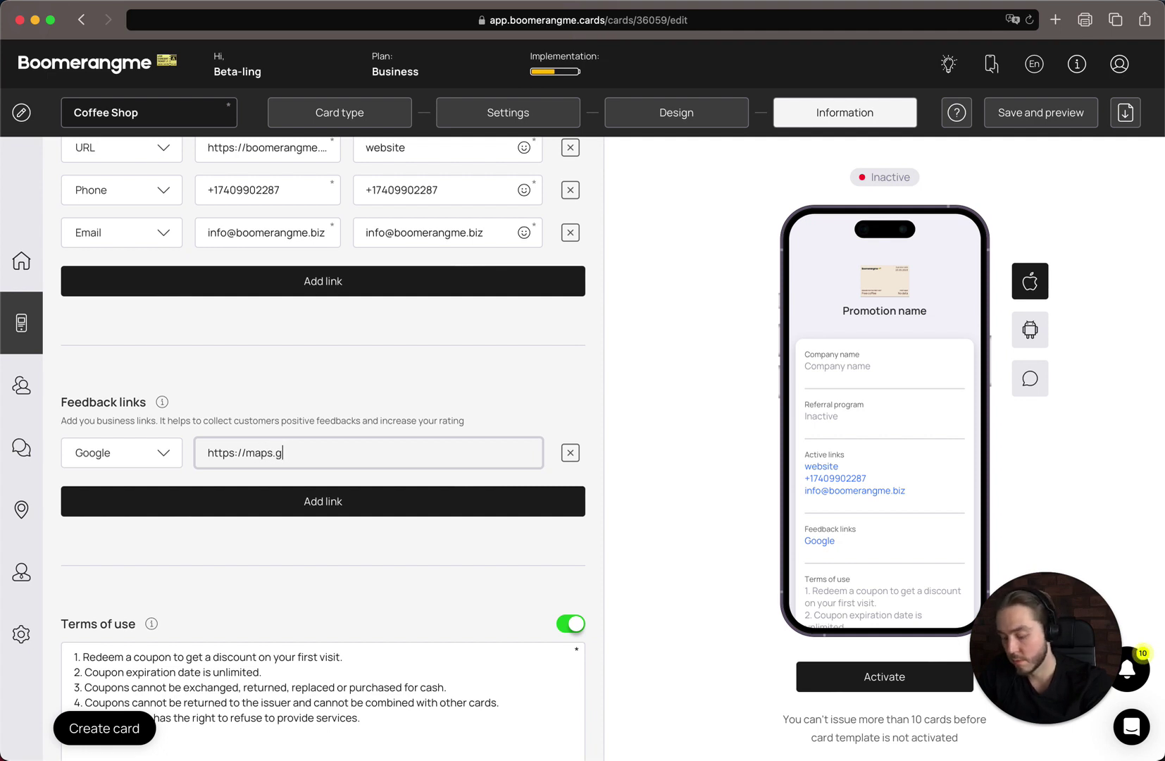
pyautogui.write('oogle.com')
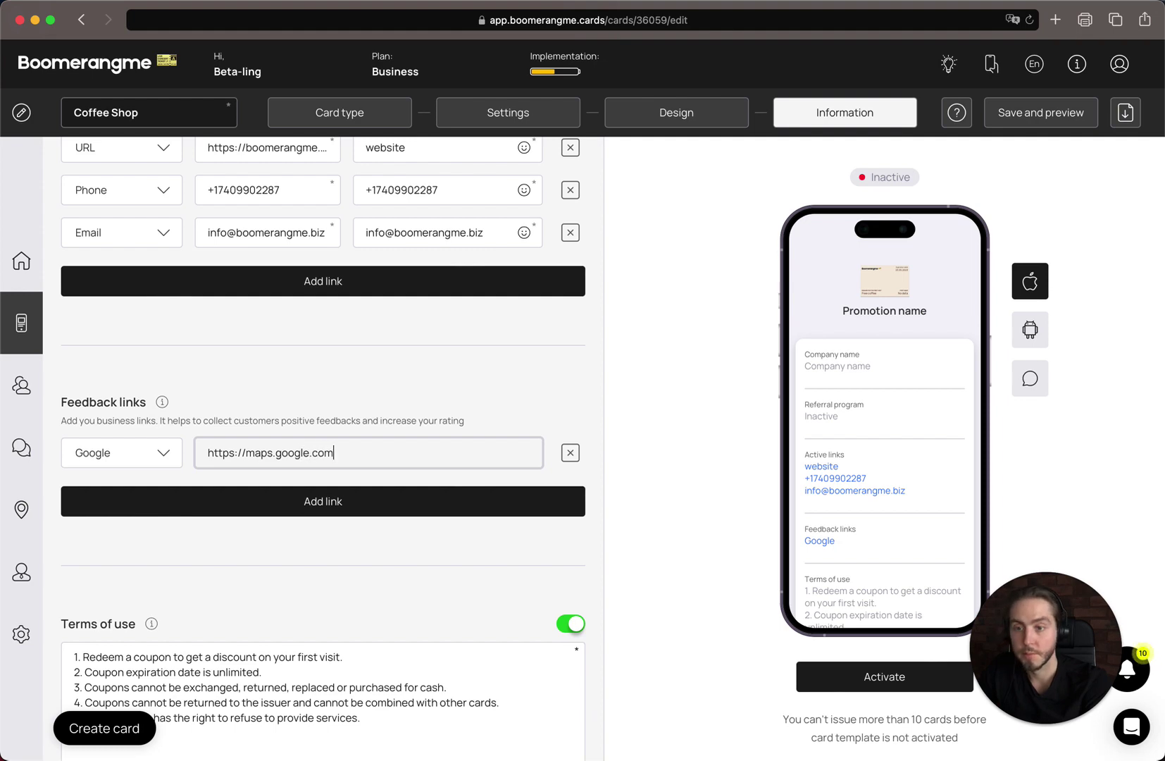
pyautogui.scroll(-2, 272, 558)
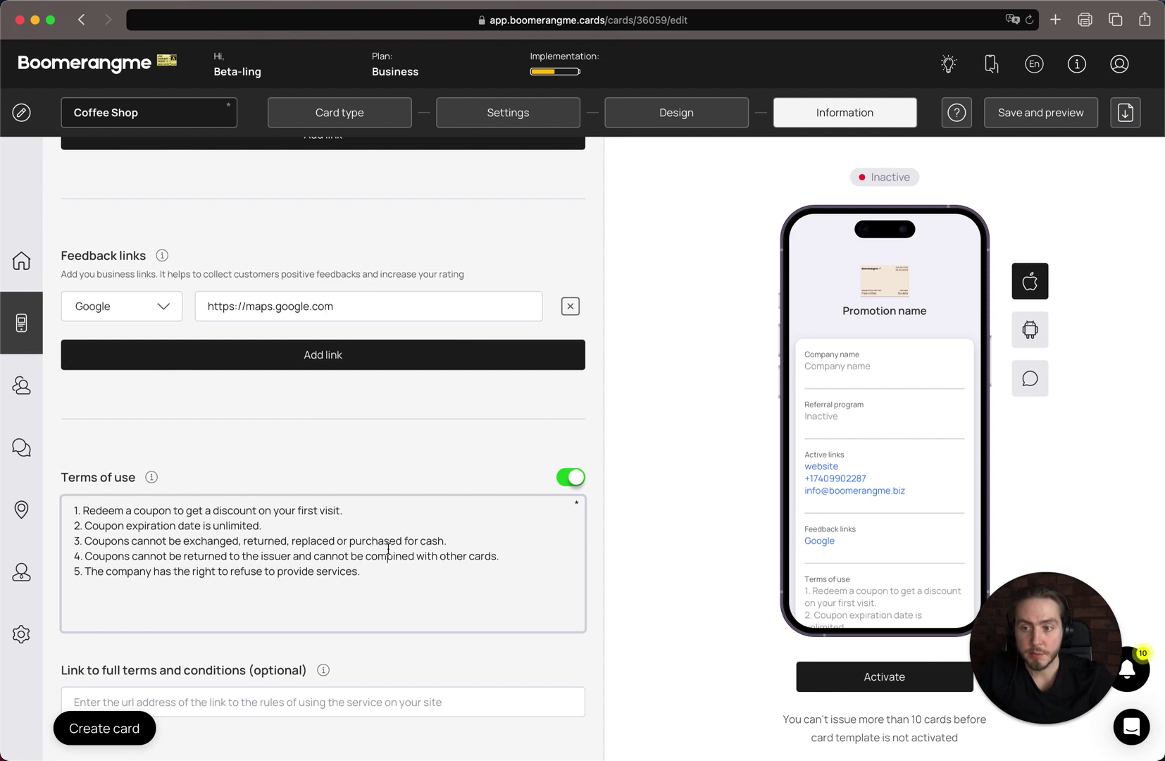
pyautogui.scroll(-1, 388, 548)
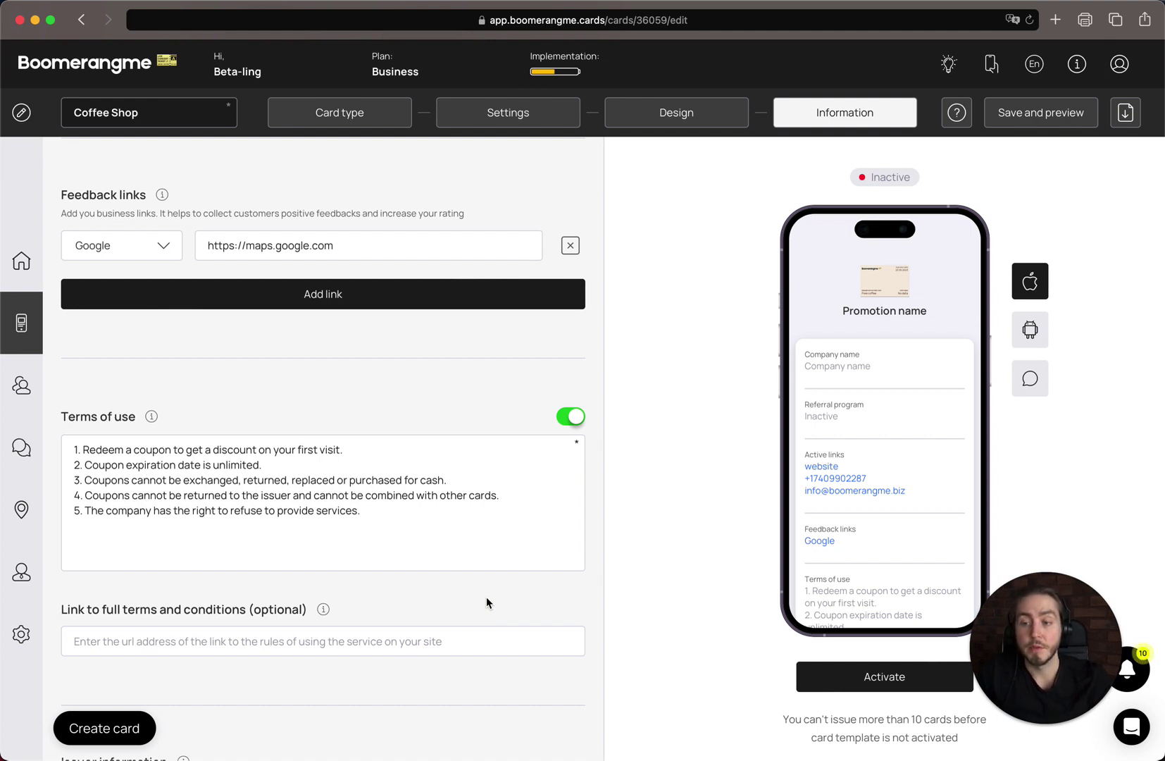
pyautogui.scroll(-5, 486, 596)
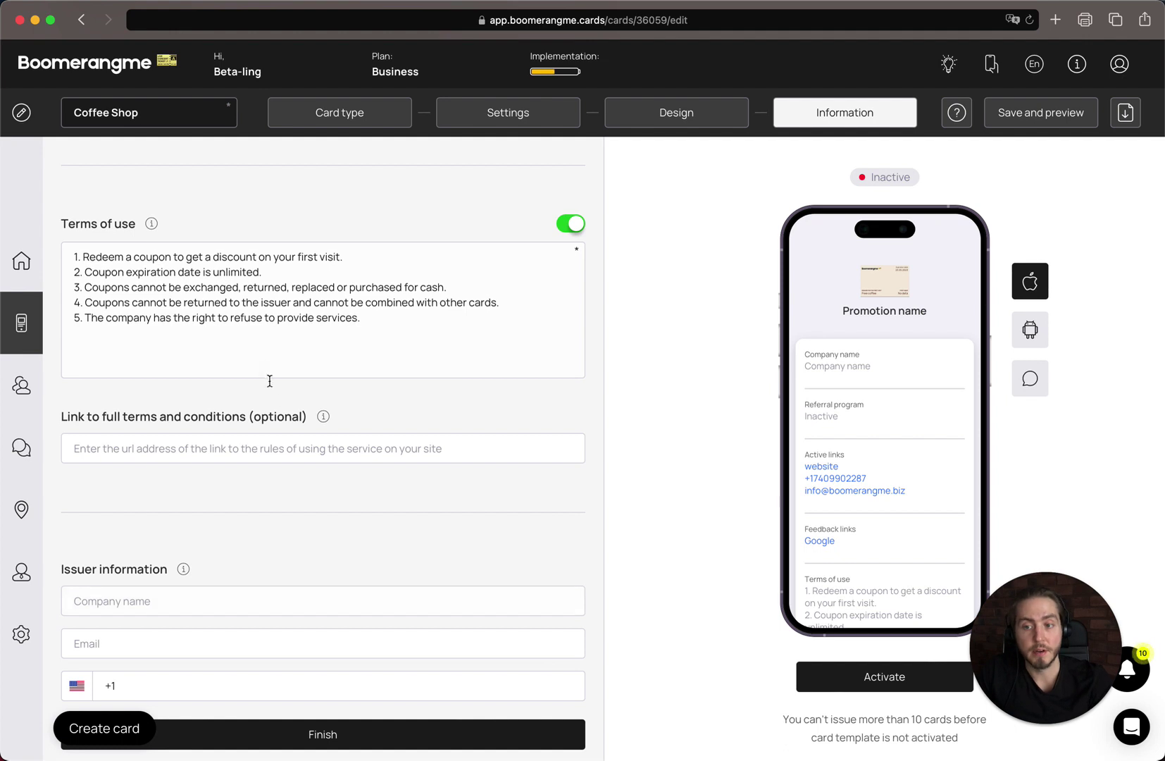
pyautogui.click(323, 448)
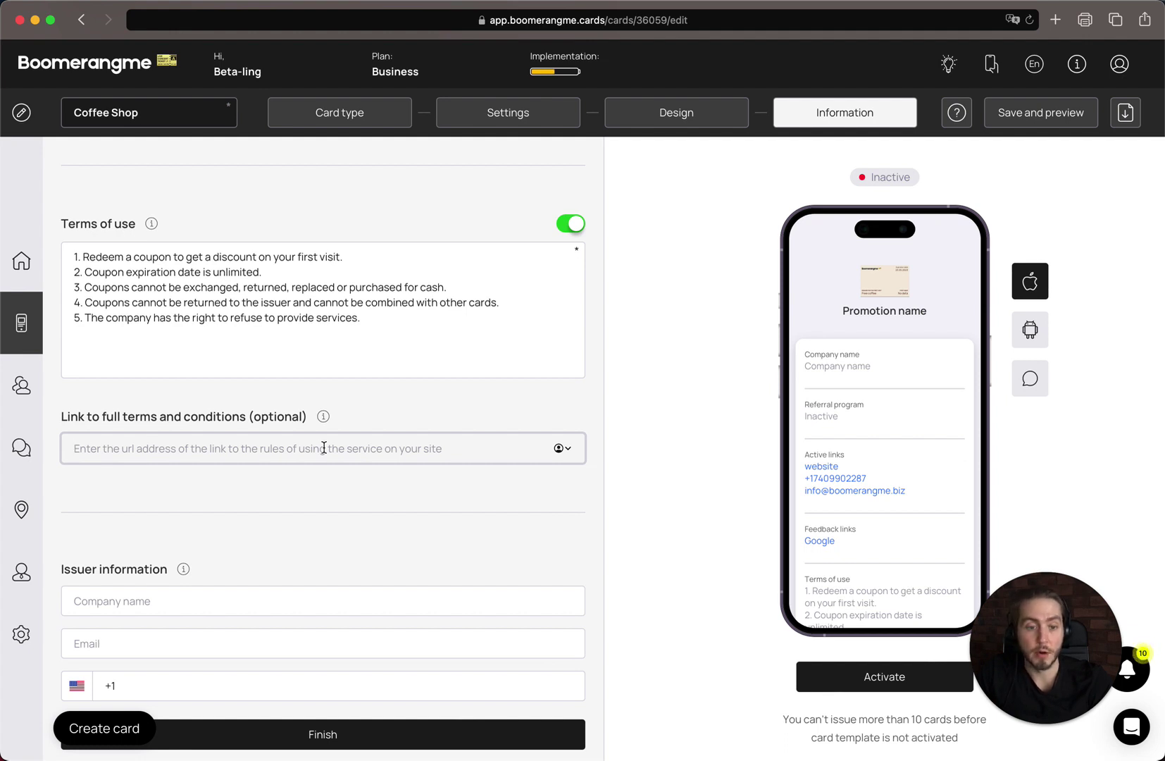
# - Enter issuer company Boomerangme, Inc., the contact e-mail, and the business phone number
pyautogui.scroll(-1, 324, 448)
pyautogui.click(190, 555)
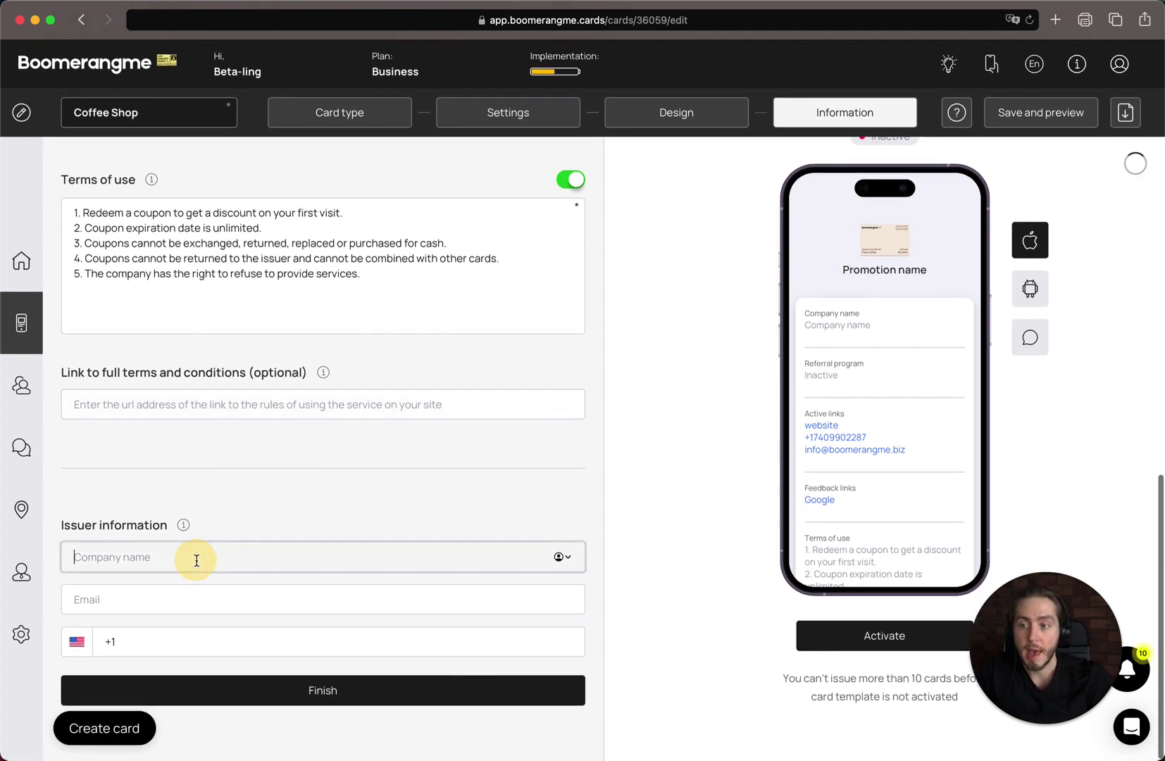
pyautogui.write('Boomerangme')
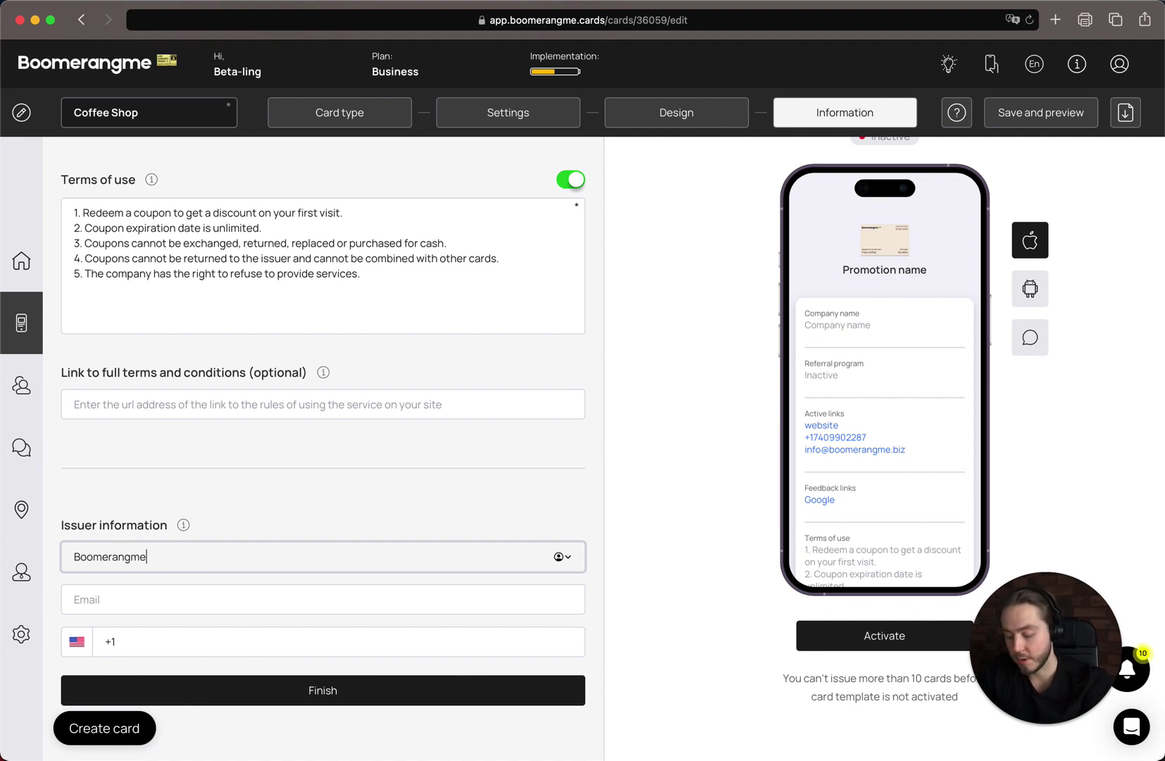
pyautogui.press('BackSpace')
pyautogui.write(', Inc.')
pyautogui.press('Tab')
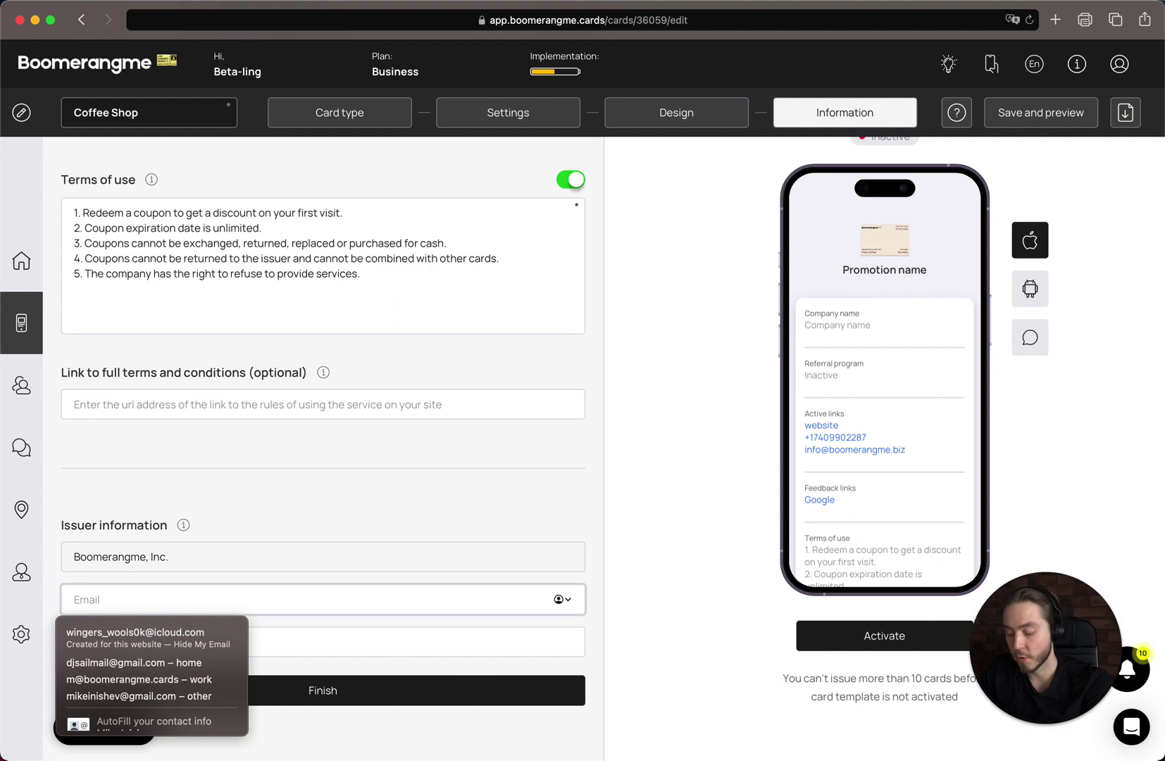
pyautogui.write('om')
pyautogui.press('BackSpace')
pyautogui.press('BackSpace')
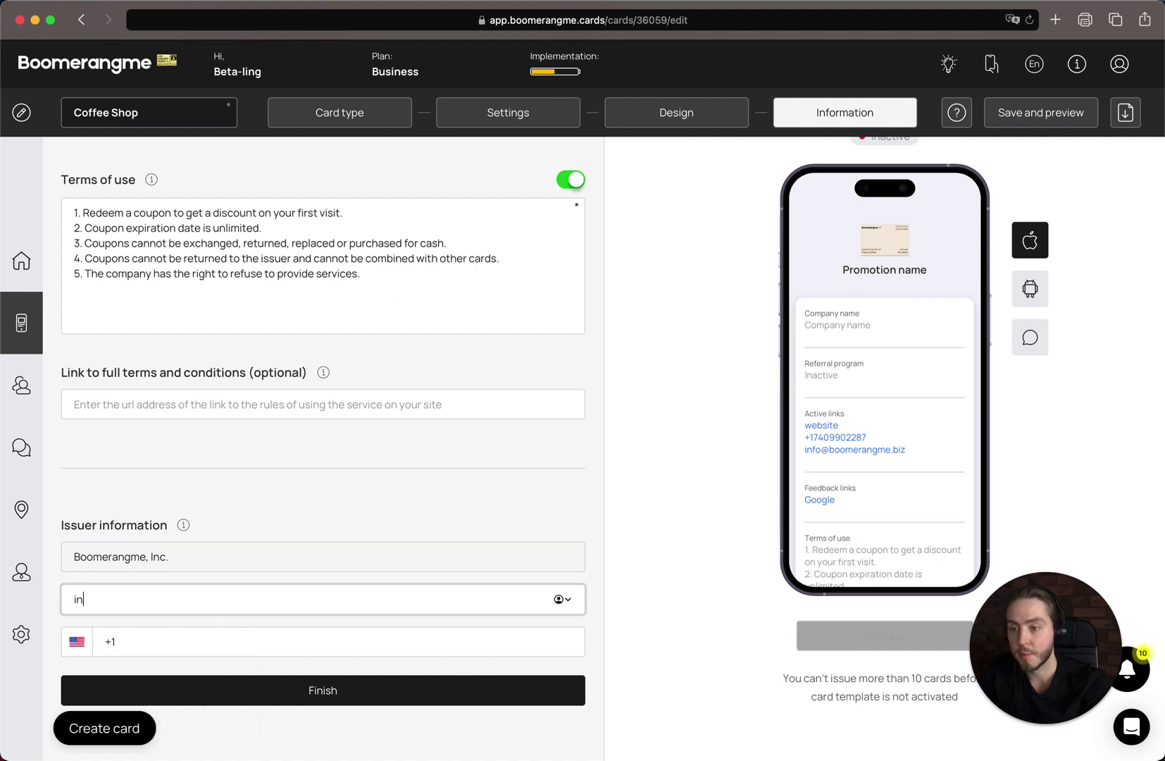
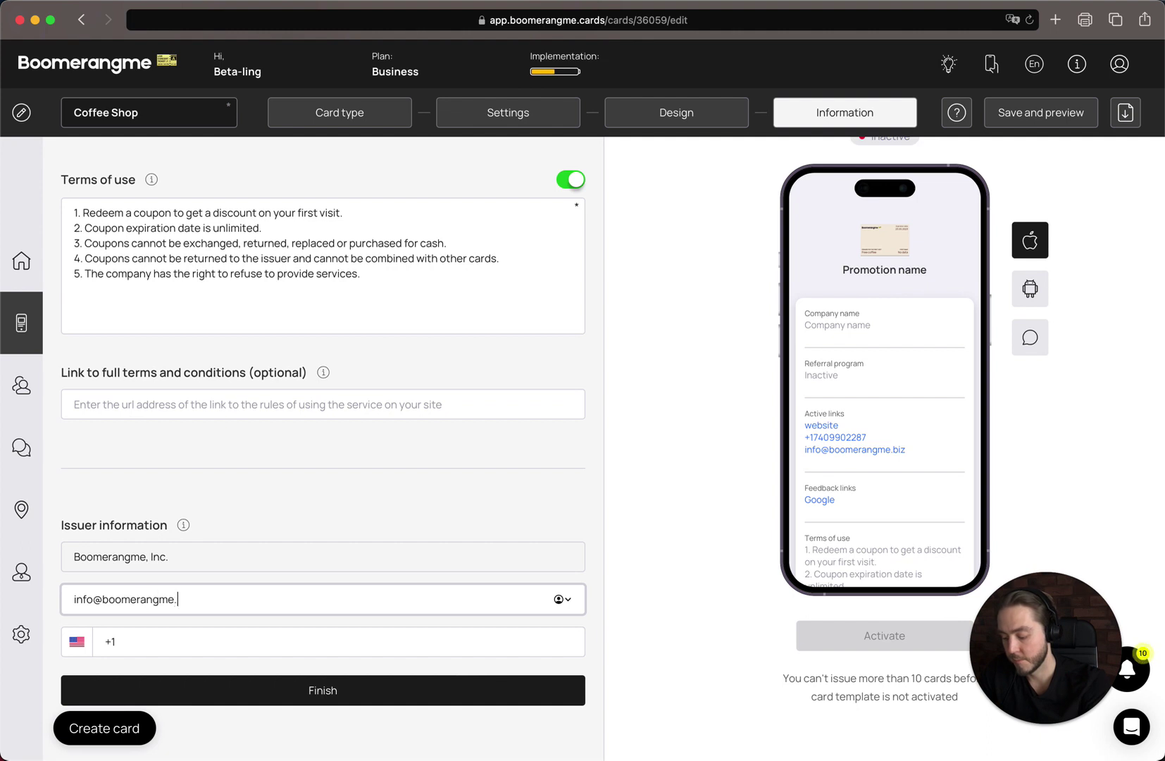
pyautogui.press('Tab')
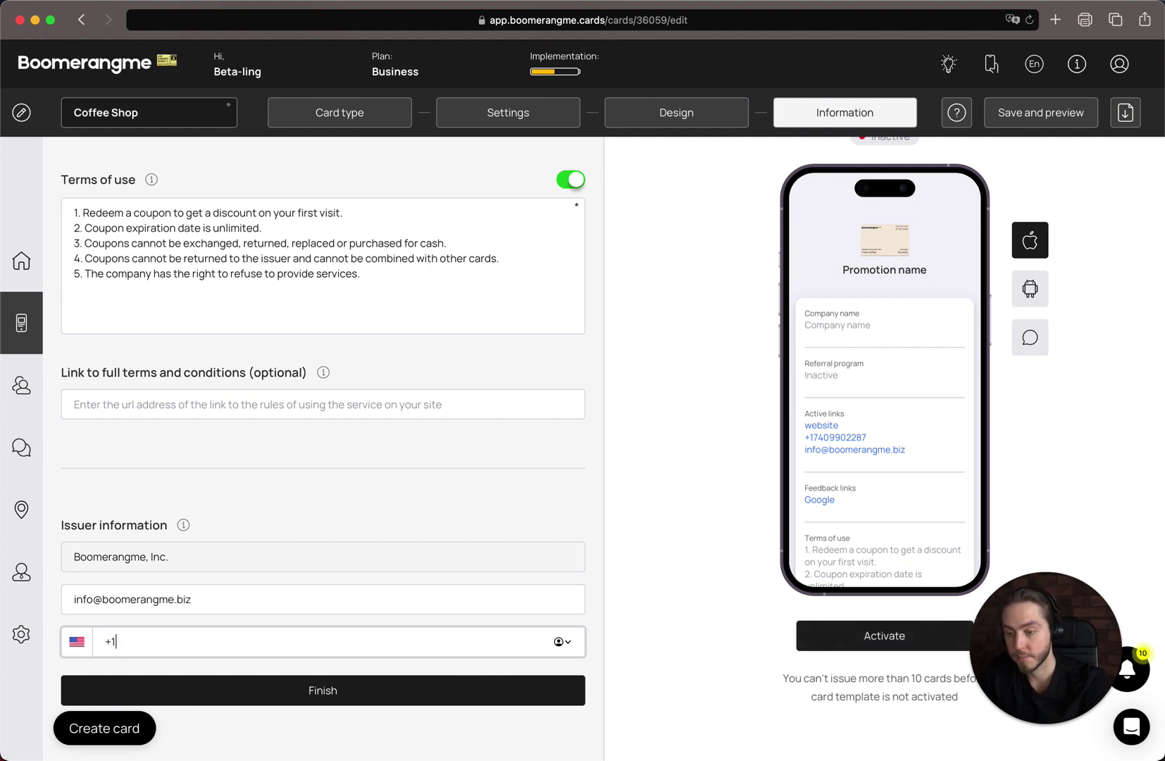
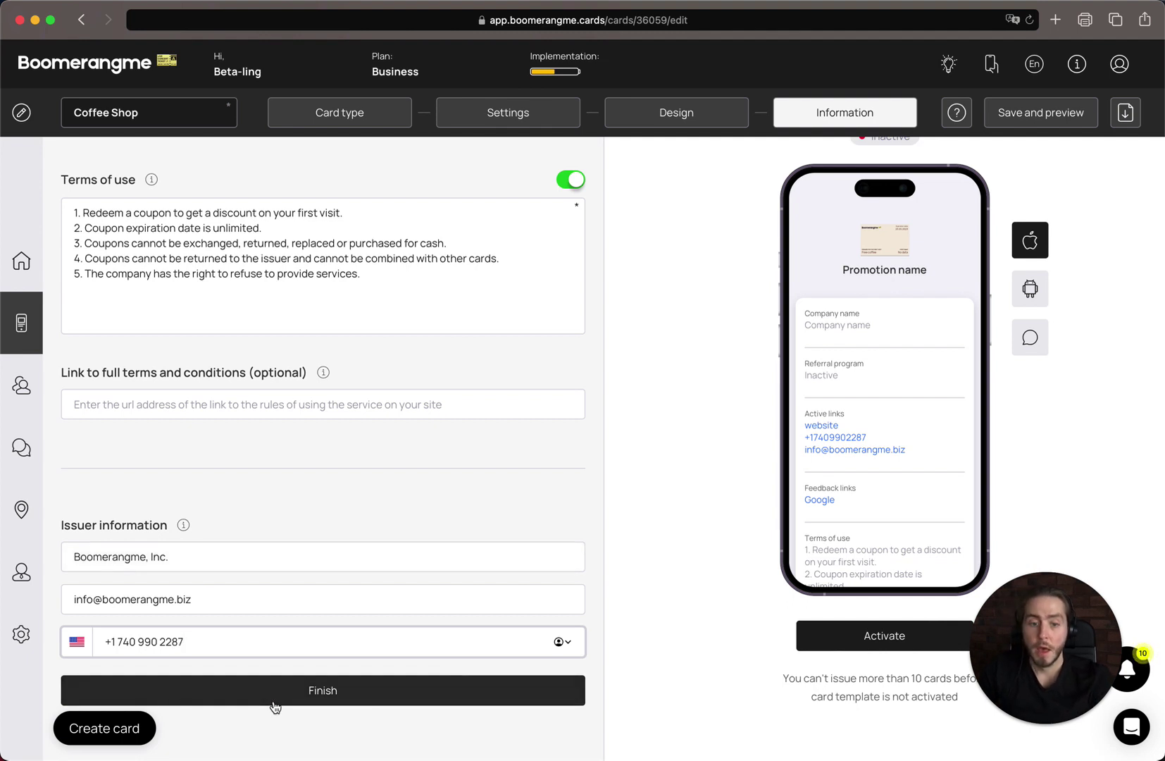
# - Finish the card setup, then close the QR-code and short-link preview
pyautogui.click(275, 704)
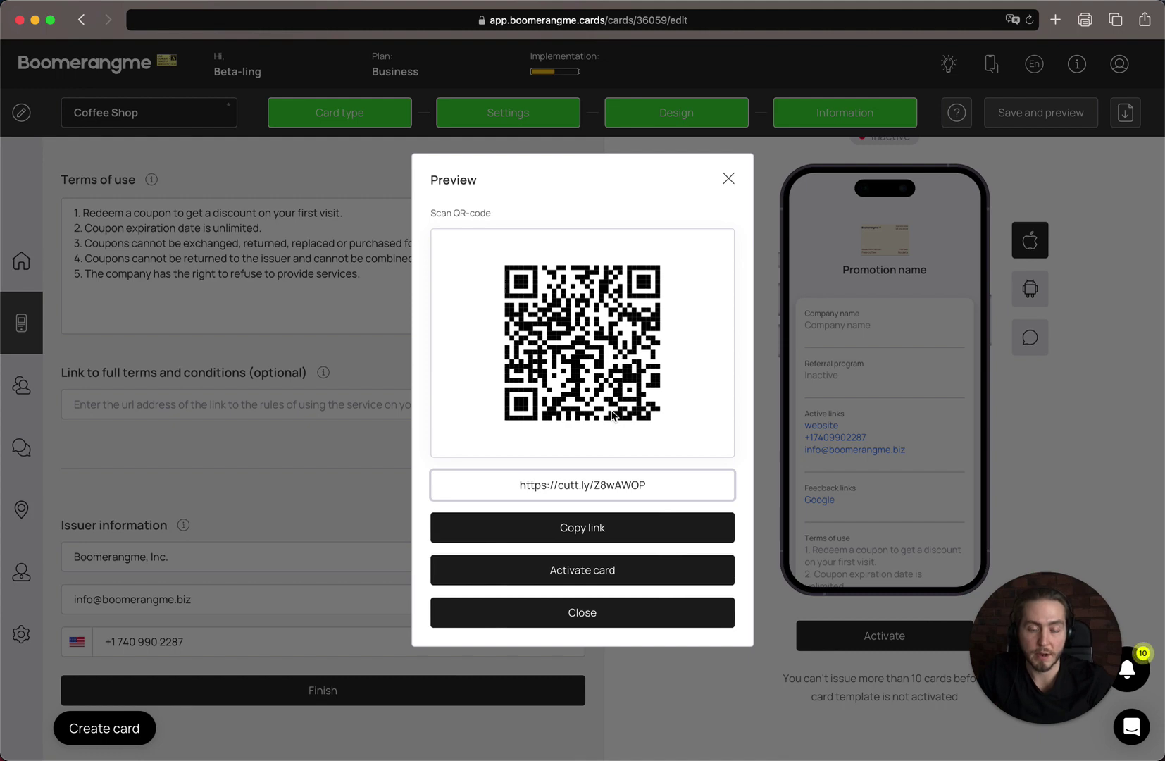
pyautogui.click(619, 612)
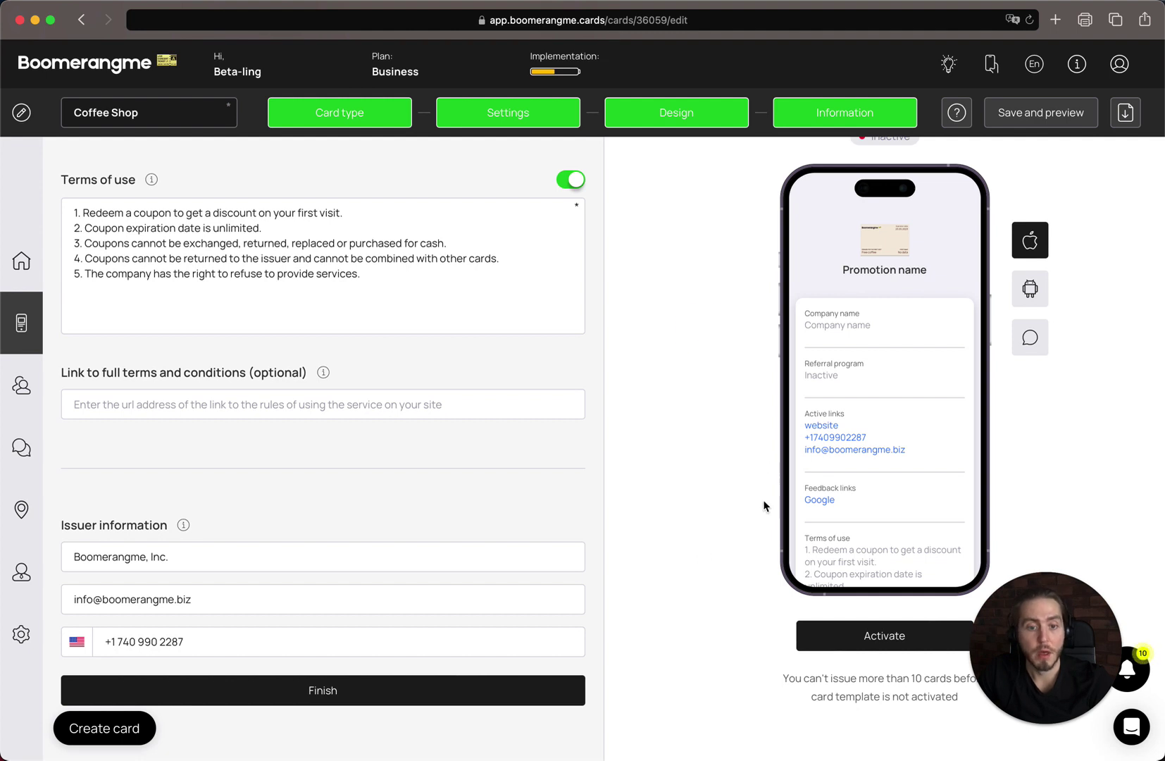
# - Activate the Coffee Shop coupon card, confirming in the dialog, and open its printable PDF
pyautogui.click(837, 632)
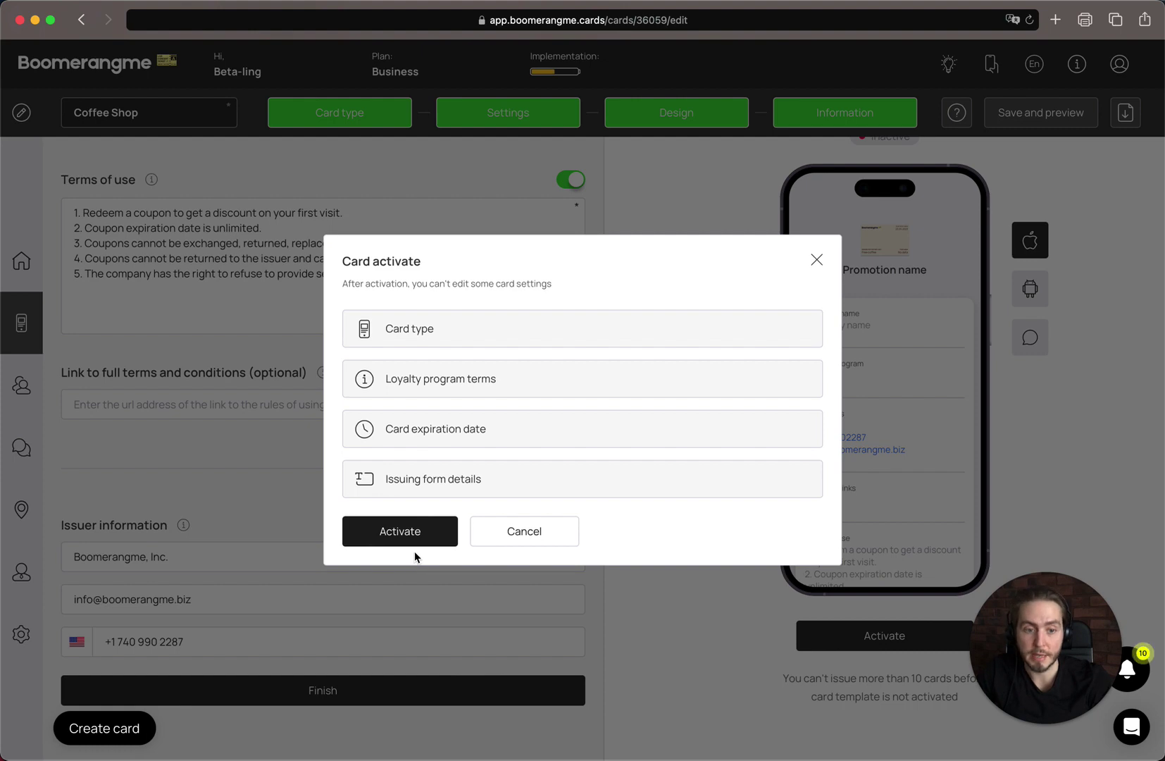
pyautogui.click(383, 534)
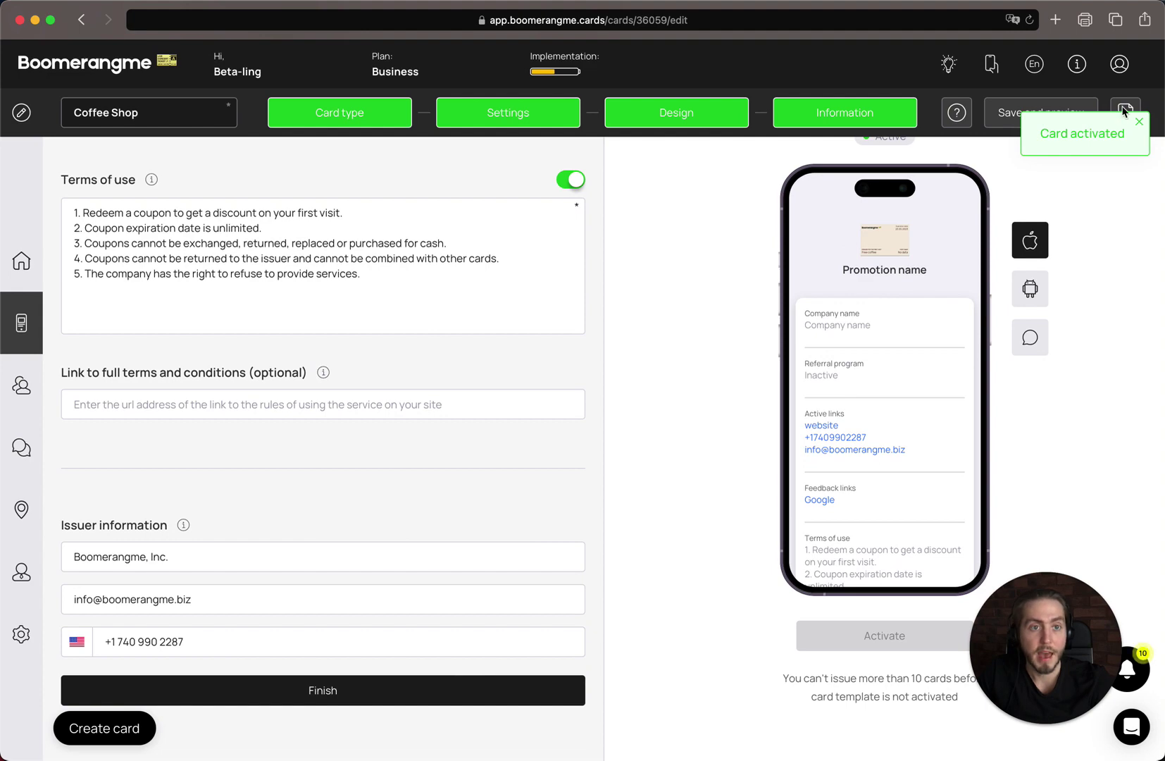
pyautogui.click(1124, 111)
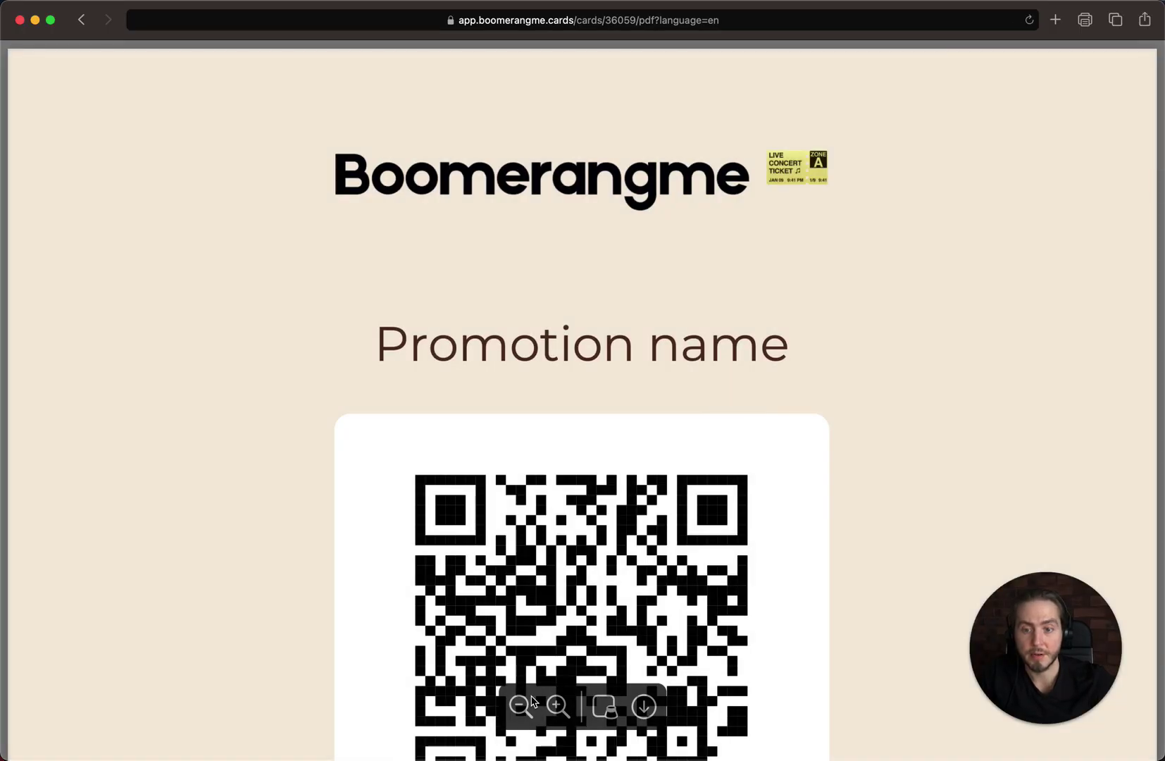
# - Zoom and scroll through the card's PDF, then return to the Coffee Shop card page
pyautogui.click(533, 701)
pyautogui.click(525, 704)
pyautogui.click(557, 704)
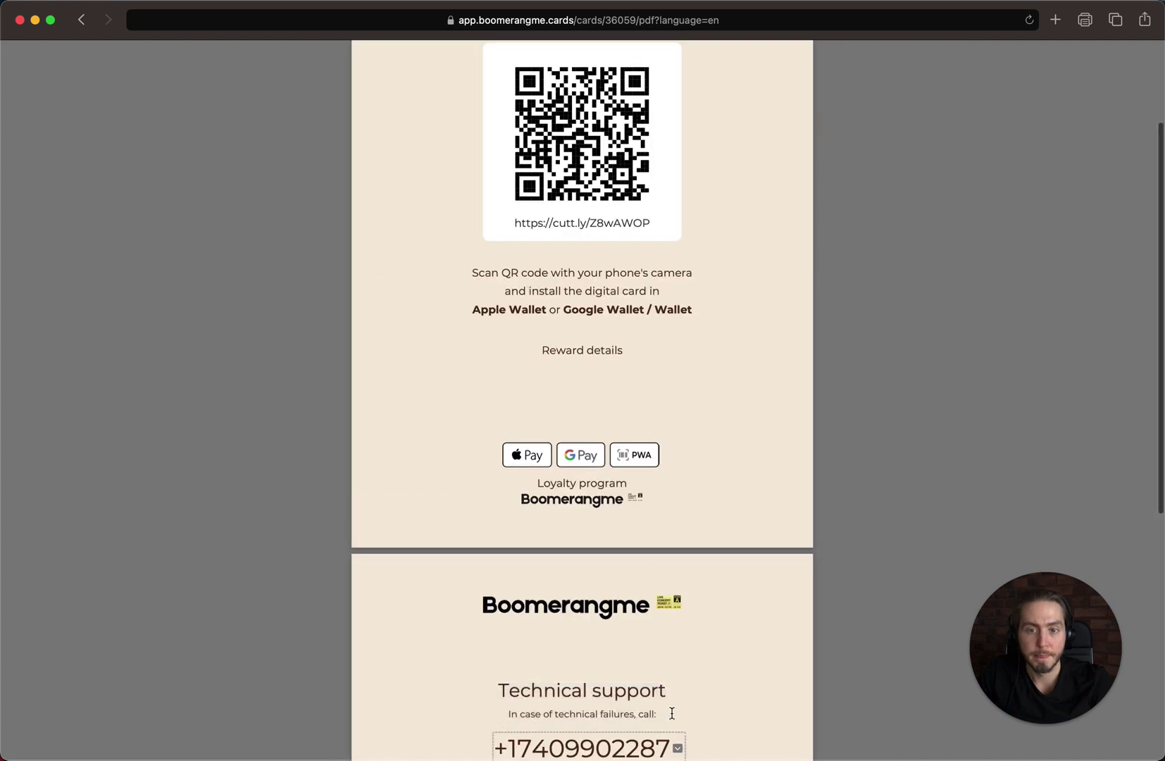
pyautogui.scroll(3, 741, 593)
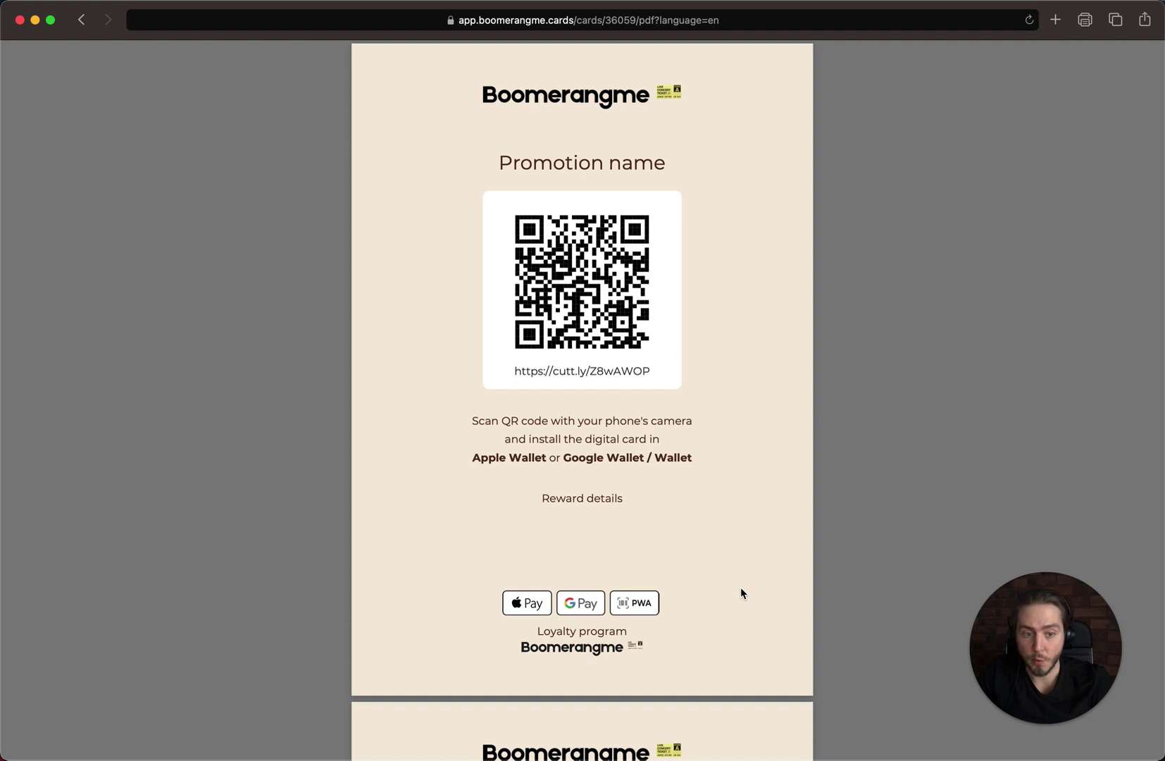
pyautogui.moveTo(663, 682)
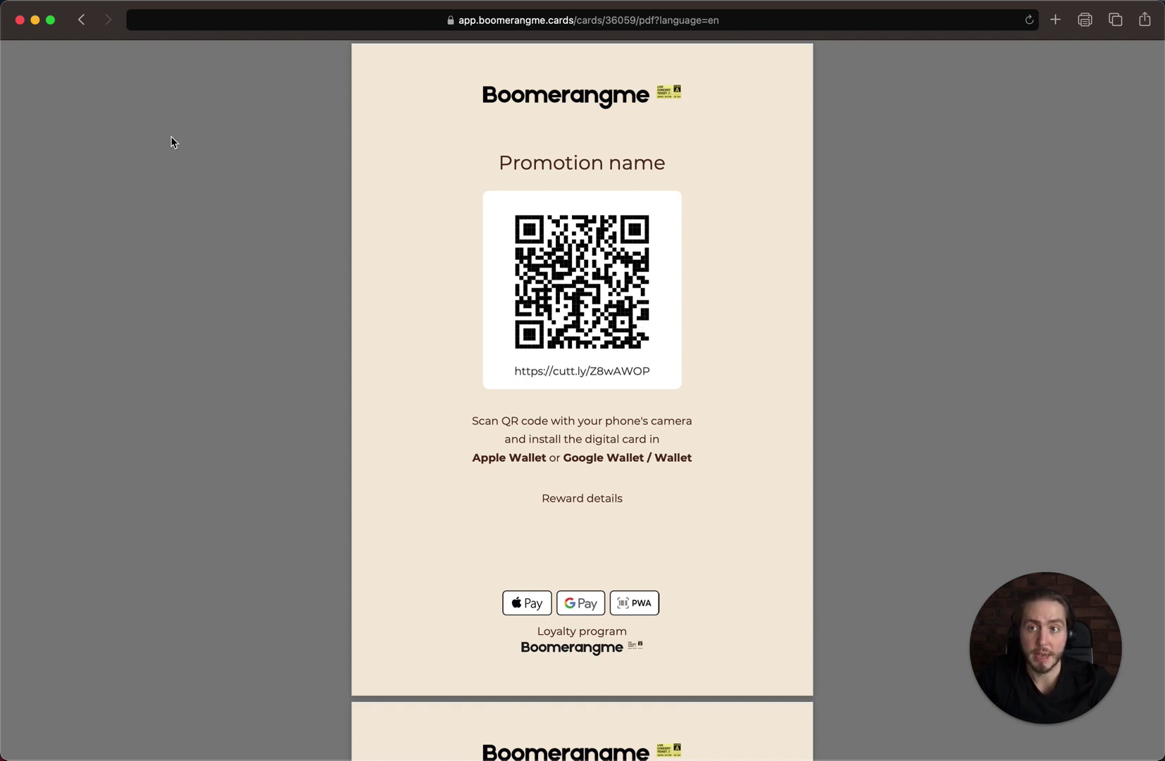
pyautogui.click(81, 20)
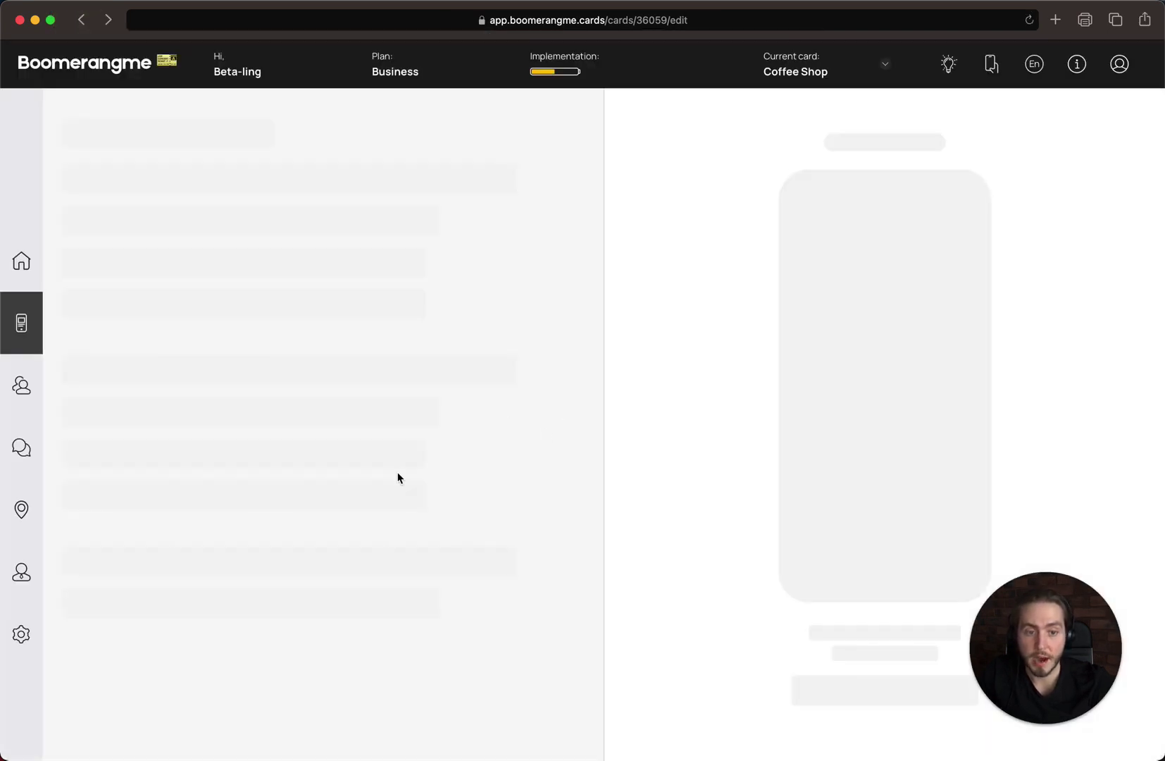
# - Open the Coffee Shop card's overview from the Cards list and copy its short link
pyautogui.click(22, 261)
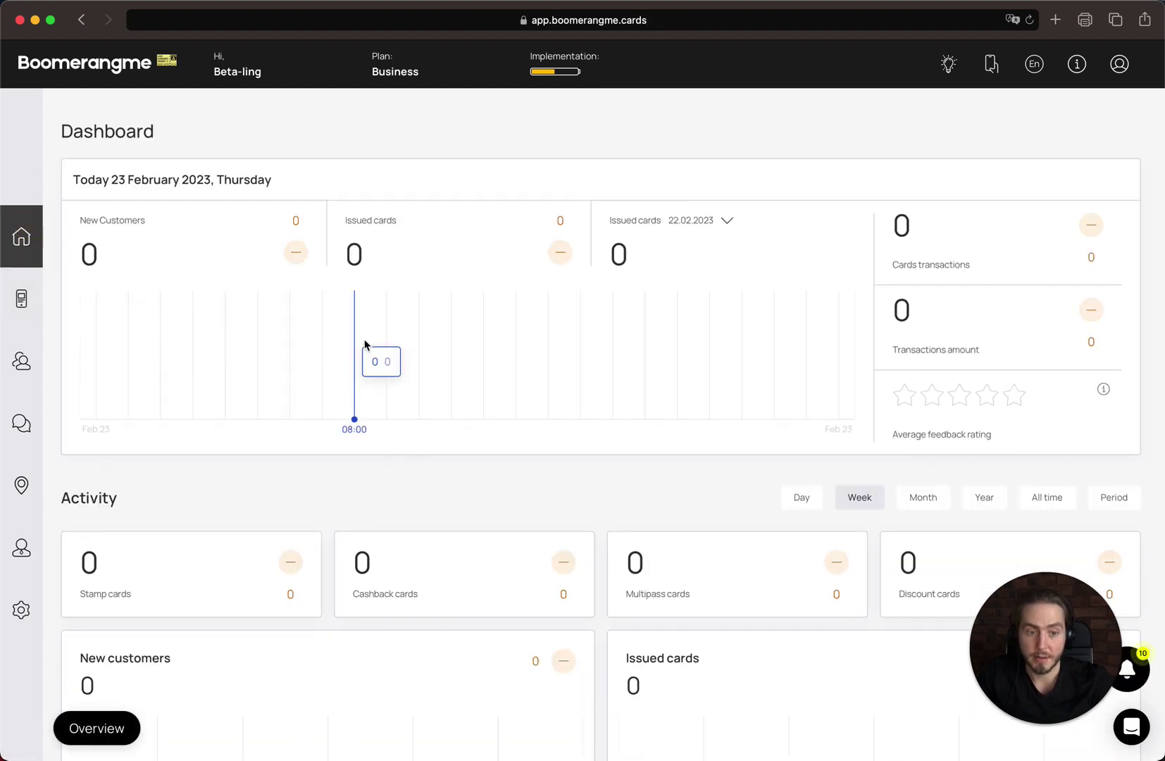
pyautogui.click(21, 299)
pyautogui.click(512, 315)
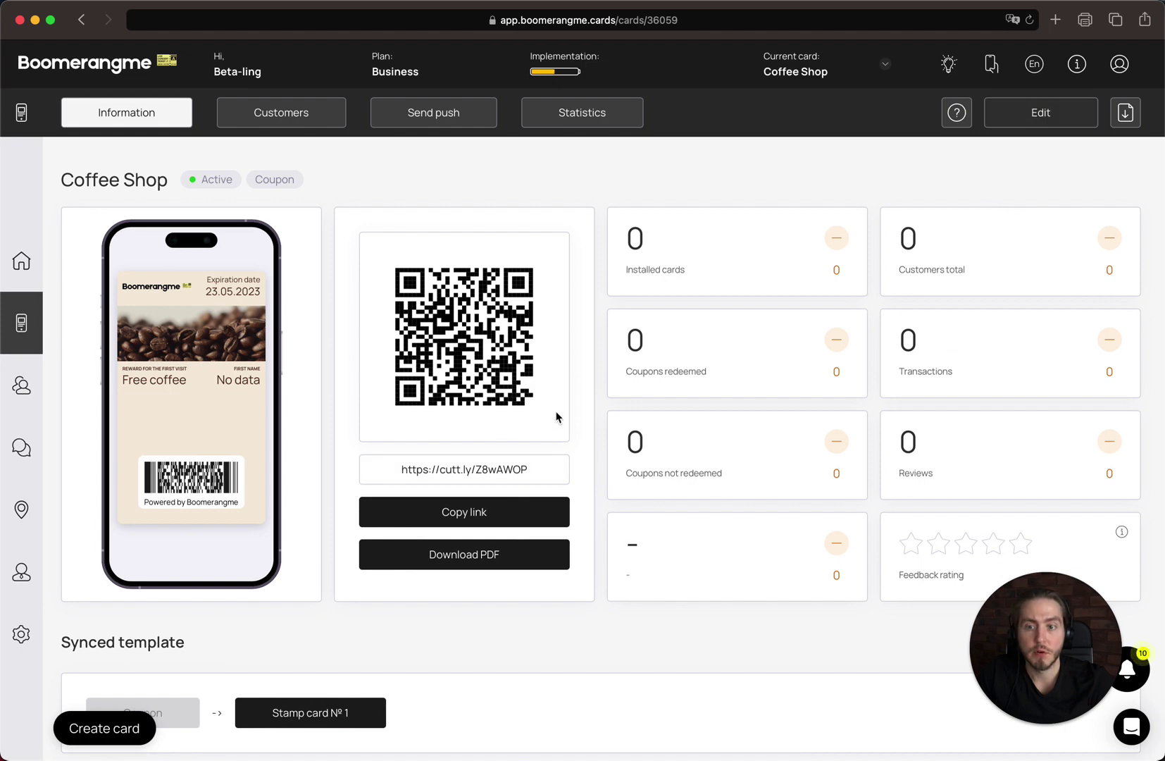
pyautogui.click(505, 512)
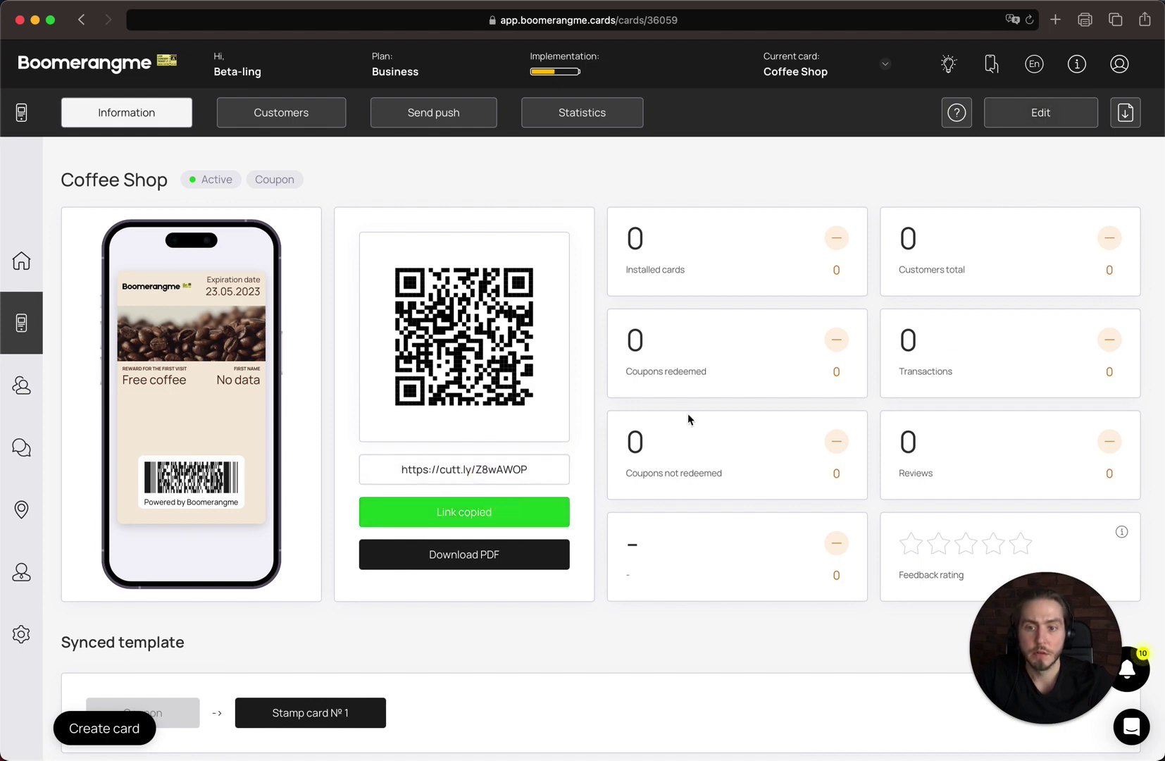
pyautogui.scroll(-3, 687, 422)
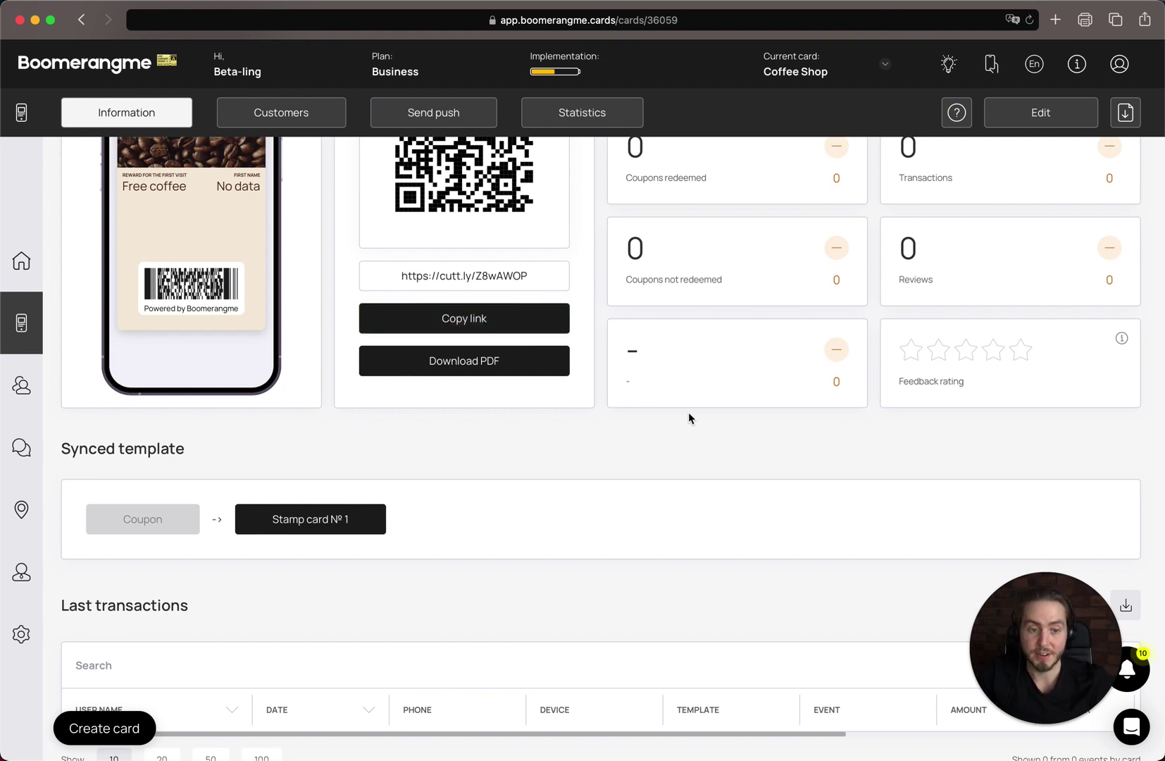
pyautogui.scroll(2, 689, 417)
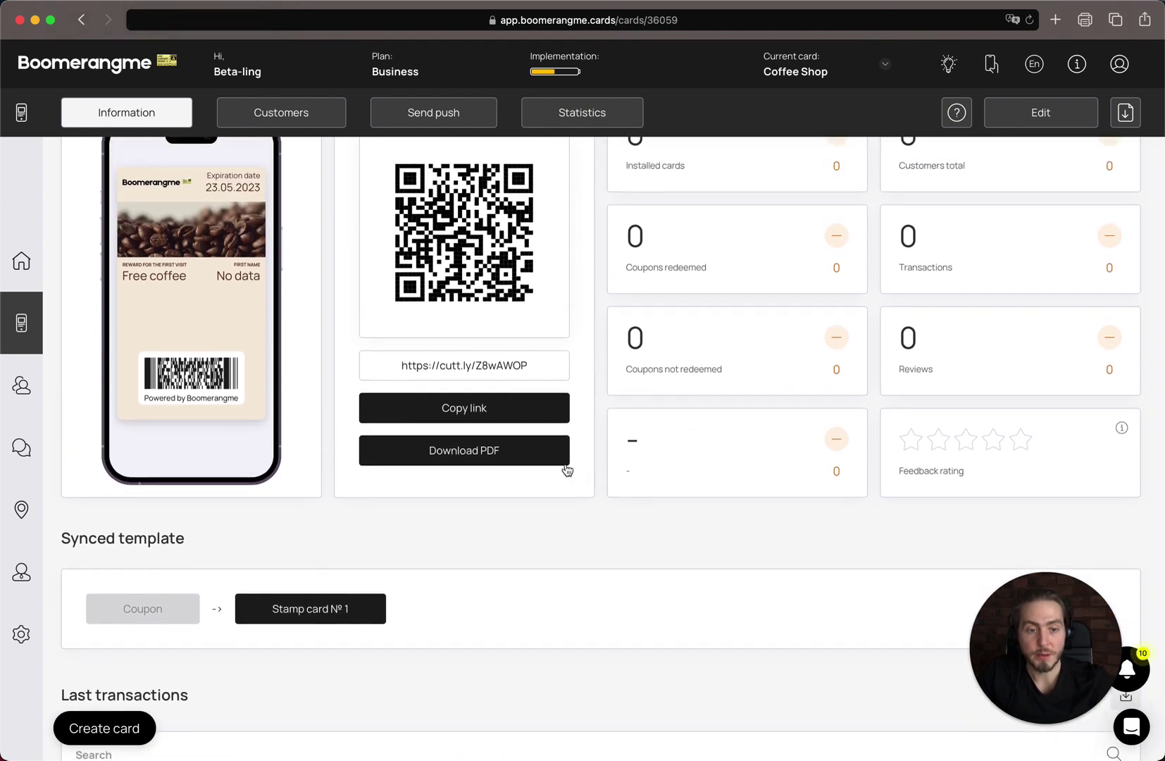
pyautogui.scroll(3, 617, 454)
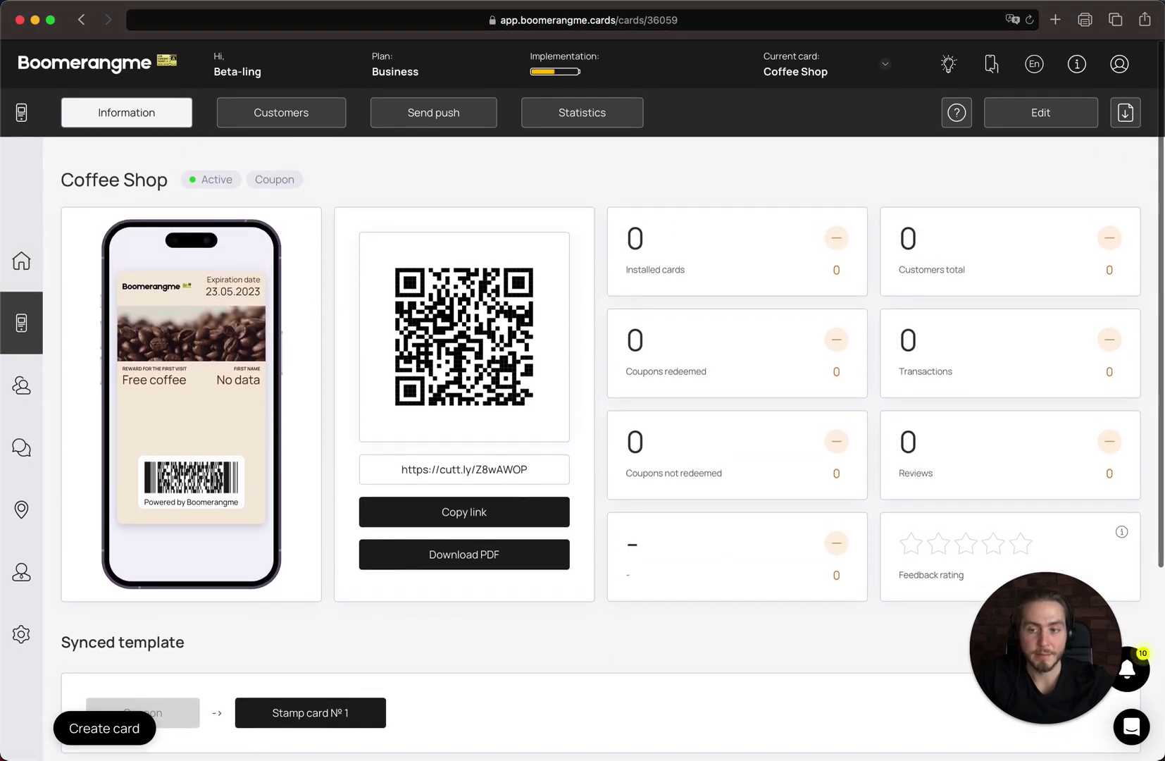